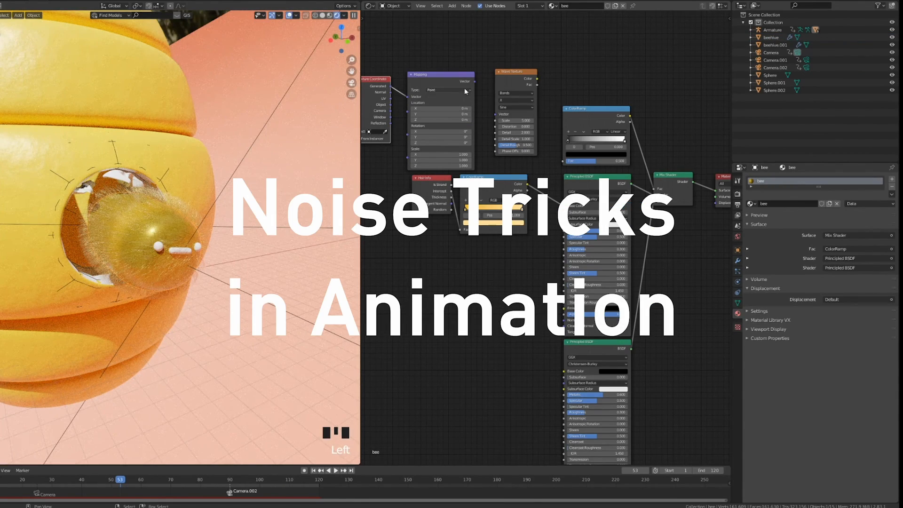
drag(484, 121, 495, 114)
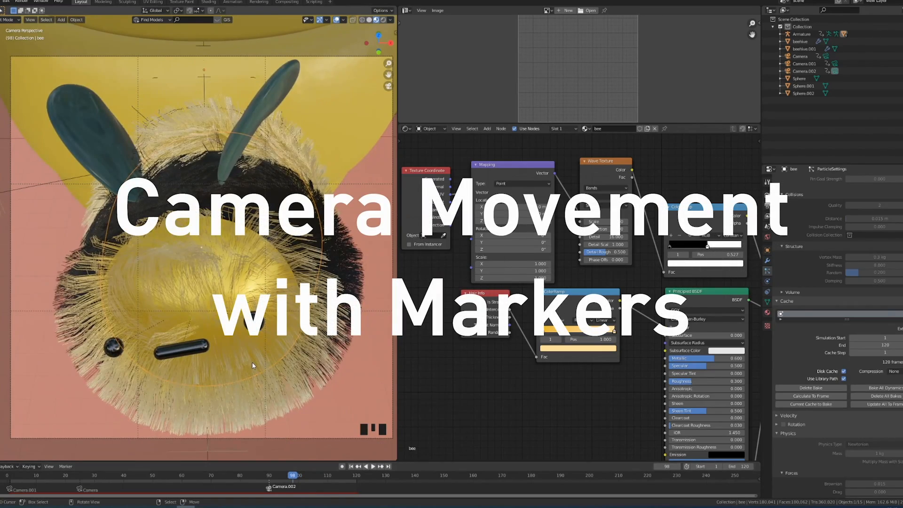
key(F12)
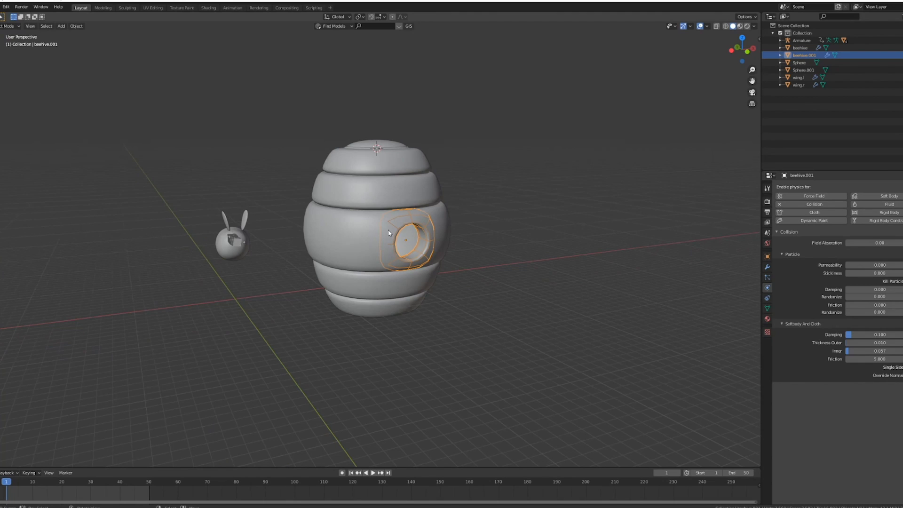
Set the scene's end frame to 120
middle_drag(347, 230, 319, 253)
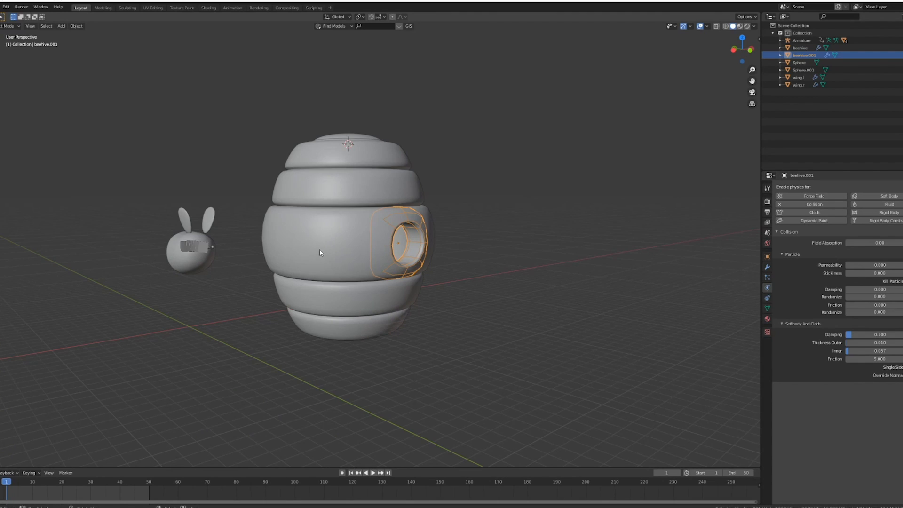
middle_drag(213, 255, 197, 265)
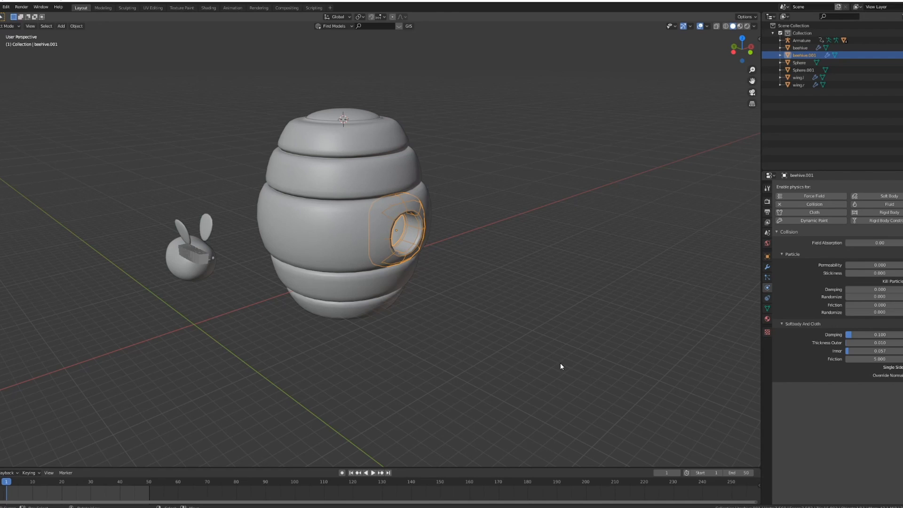
middle_drag(554, 362, 550, 362)
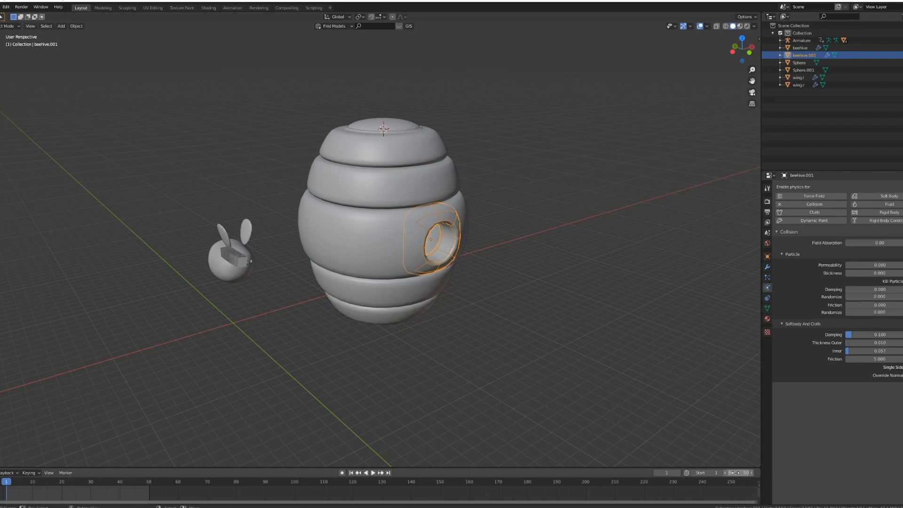
click(742, 473)
text(120)
key(Return)
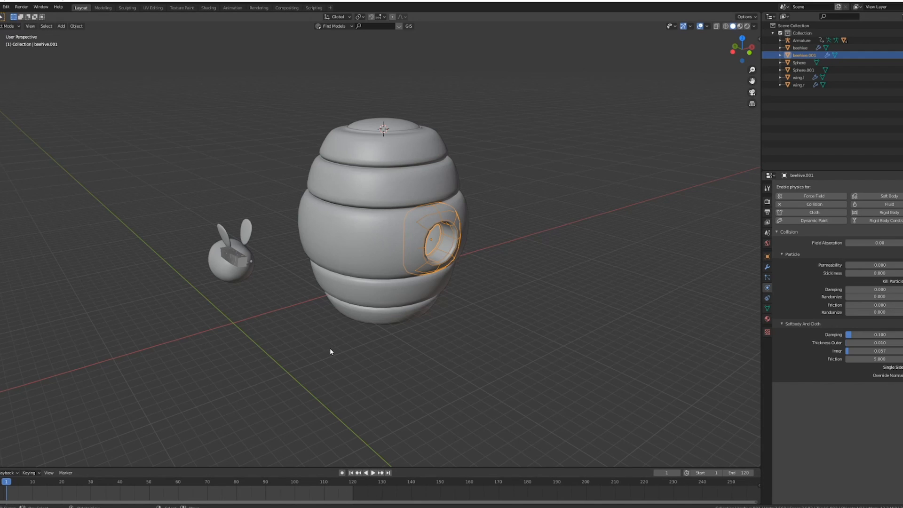
Try moving the bee's armature to check whether the wings follow it
middle_drag(288, 280, 304, 276)
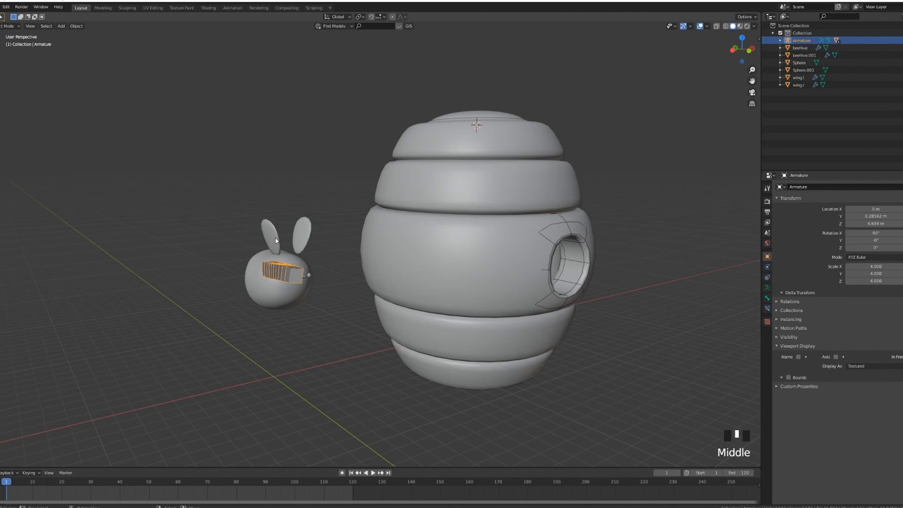
right_click(275, 241)
key(g)
right_click(302, 279)
right_click(293, 282)
key(g)
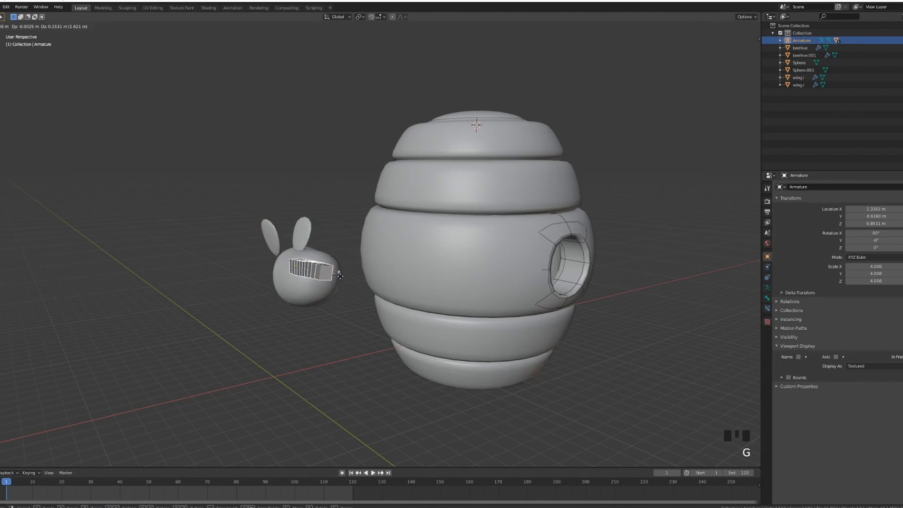
right_click(320, 288)
Select both wings and the armature, and parent the wings to the armature with the Bone option
shift+middle_drag(322, 288, 351, 250)
scroll(359, 292, up, 2)
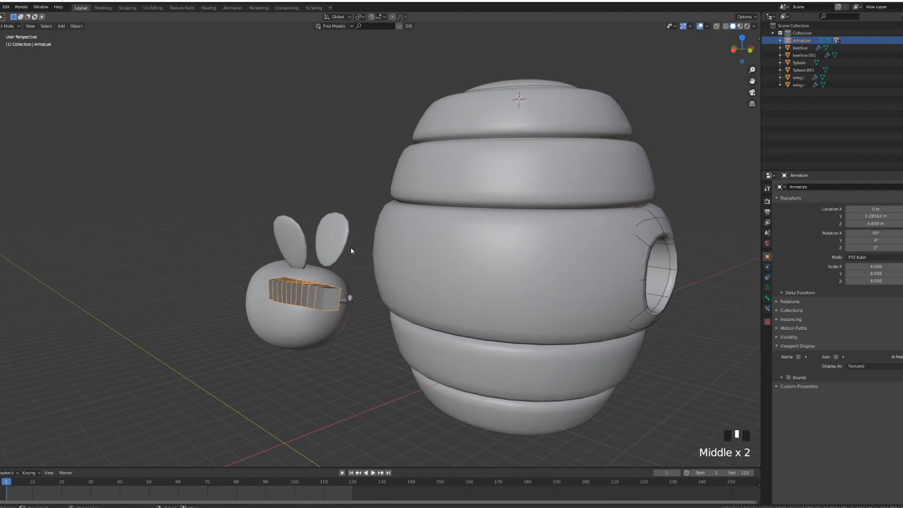
right_click(345, 245)
shift+right_click(287, 241)
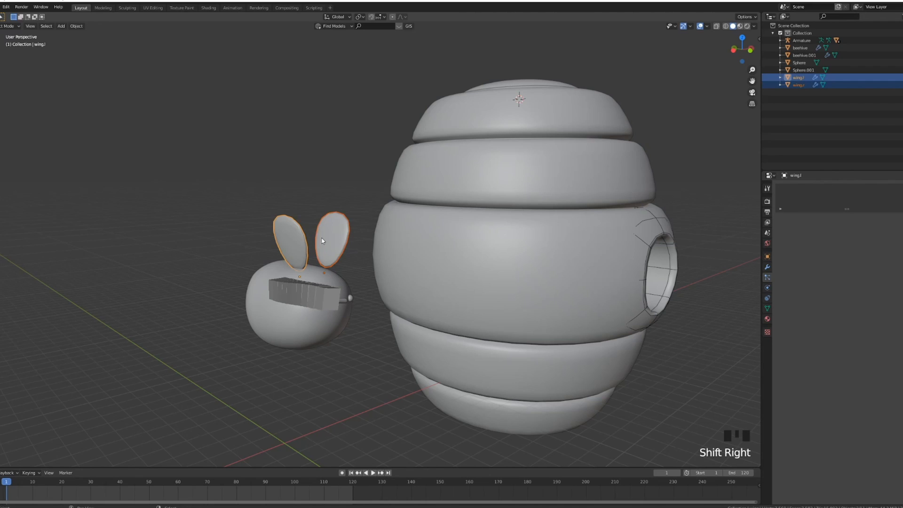
shift+right_click(262, 278)
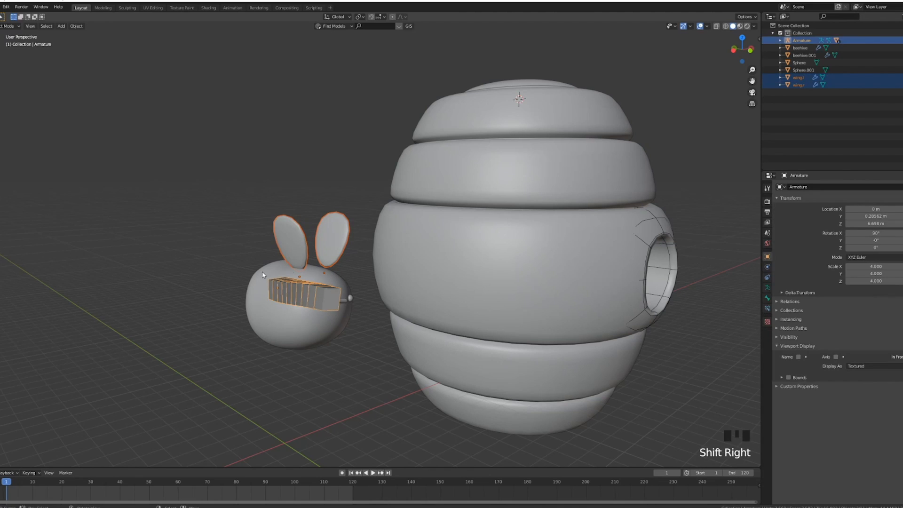
key(ctrl+p)
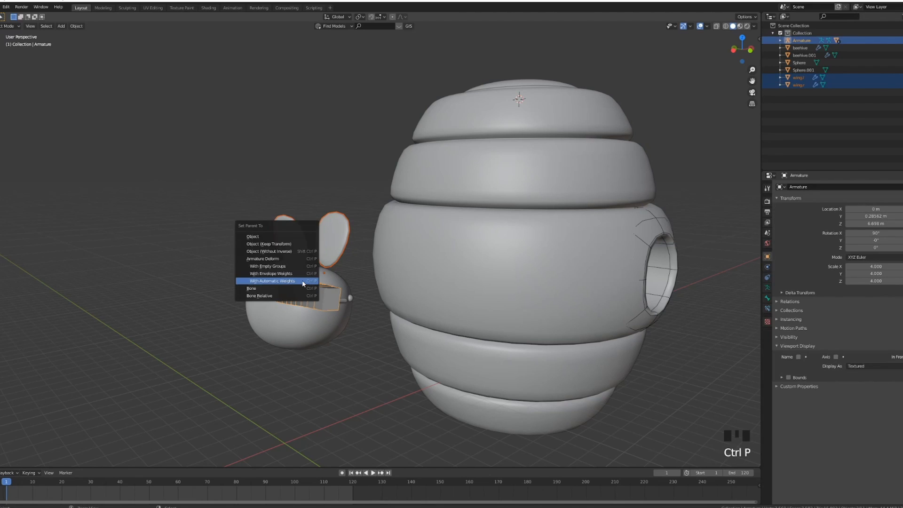
click(303, 282)
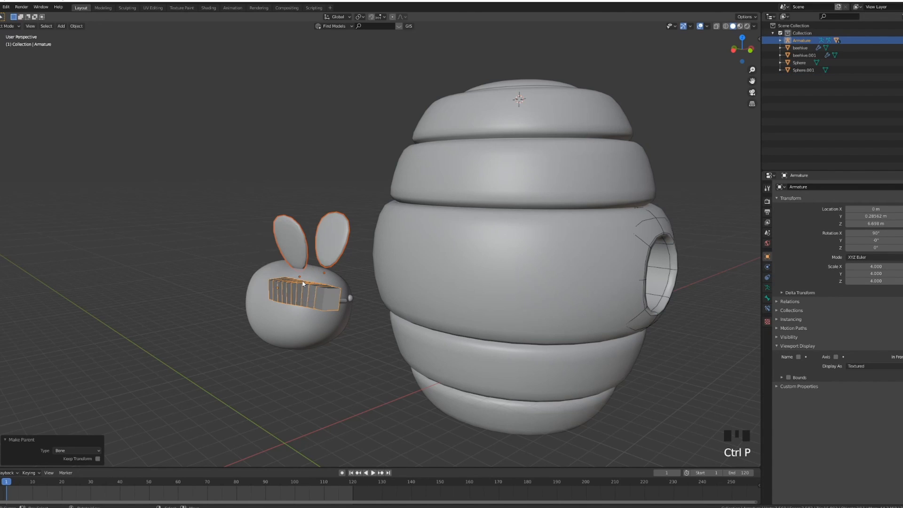
Test the wing parenting by temporarily moving the armature, and restore its original position
right_click(278, 295)
right_drag(278, 294, 270, 306)
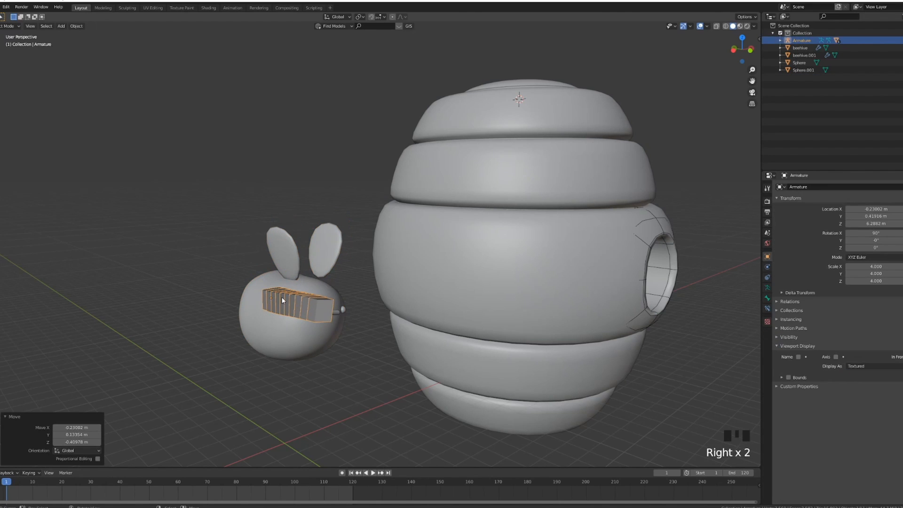
key(ctrl+z)
key(g)
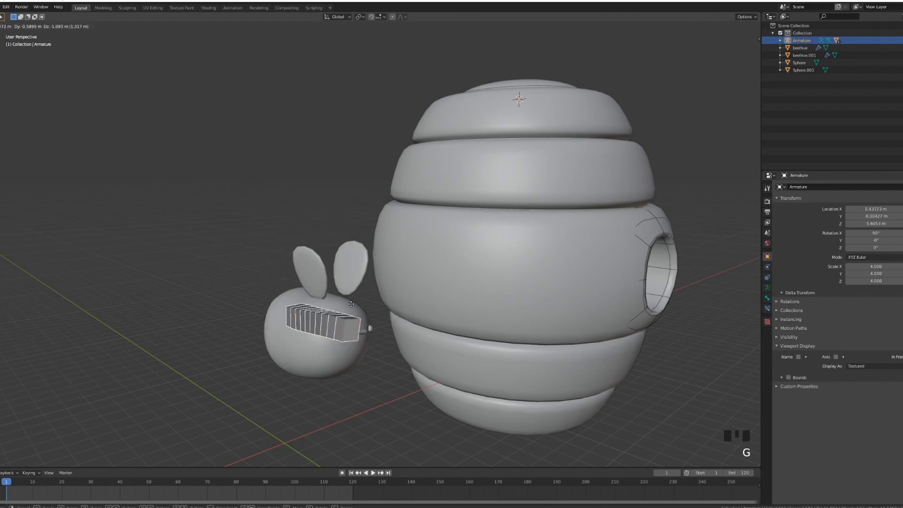
key(KP_1)
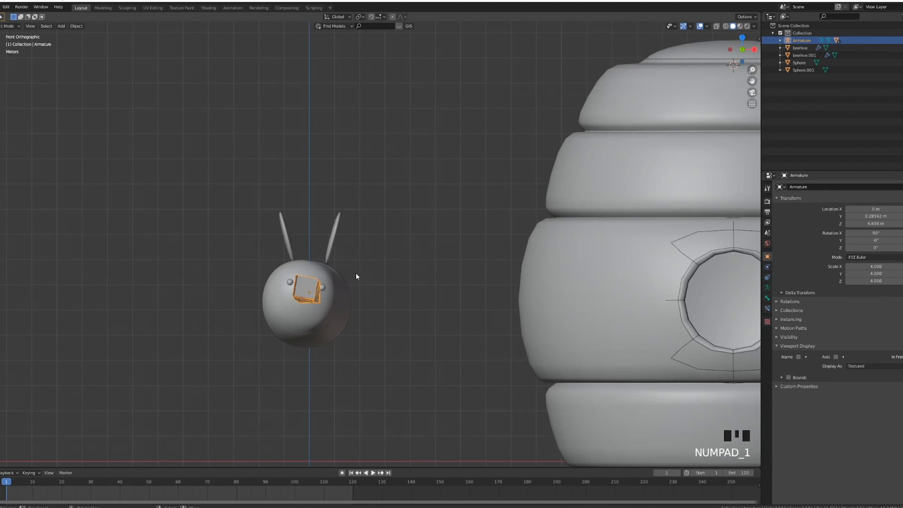
click(368, 284)
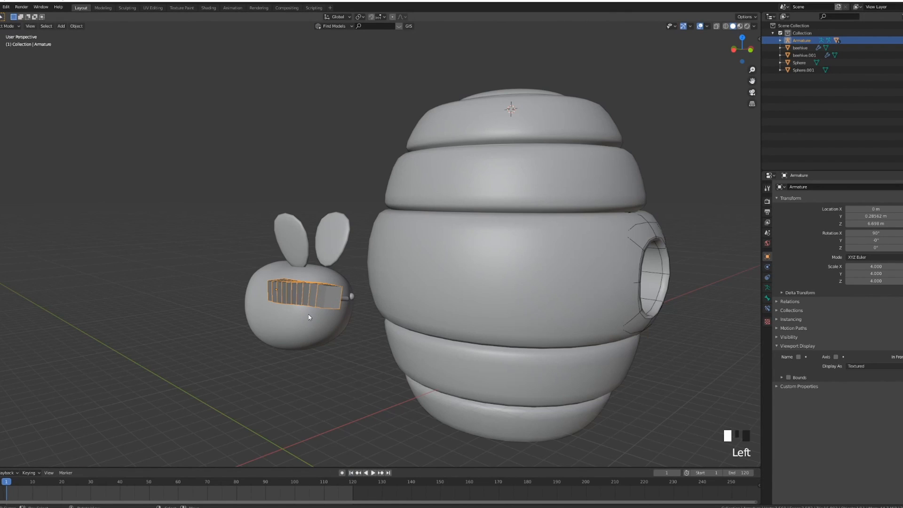
In Pose Mode, clear the rotation and location of all the armature's bones, and return to Object Mode
click(9, 25)
click(9, 53)
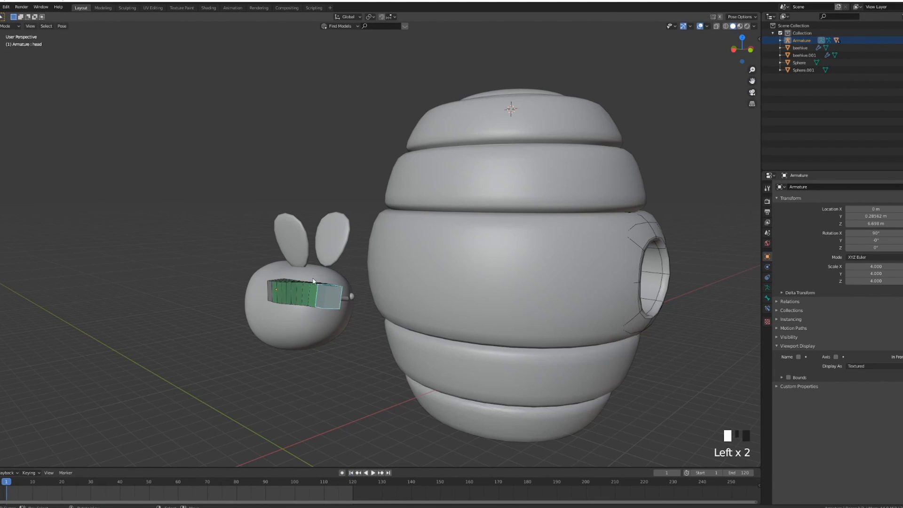
key(a)
key(a)
key(a)
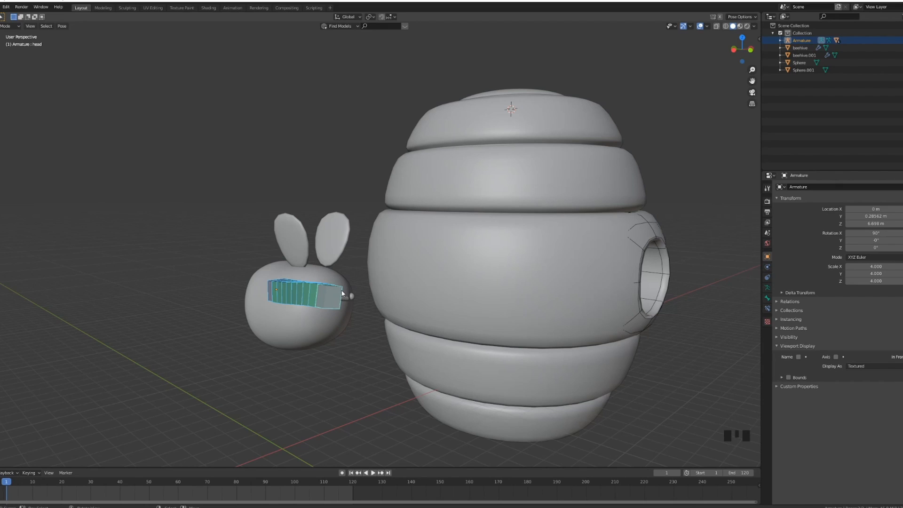
key(alt+r)
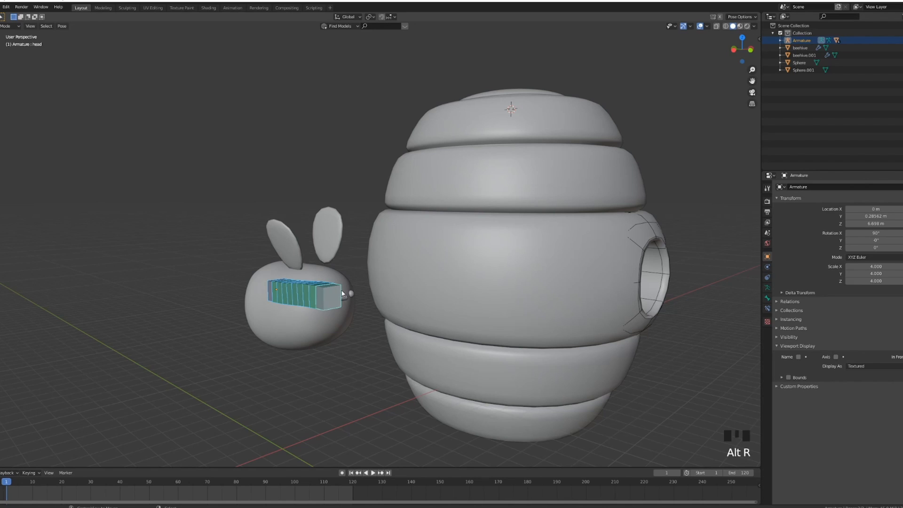
key(alt+g)
mouse_move(362, 303)
middle_down()
mouse_move(329, 303)
mouse_move(409, 315)
mouse_move(397, 303)
mouse_move(351, 301)
middle_up()
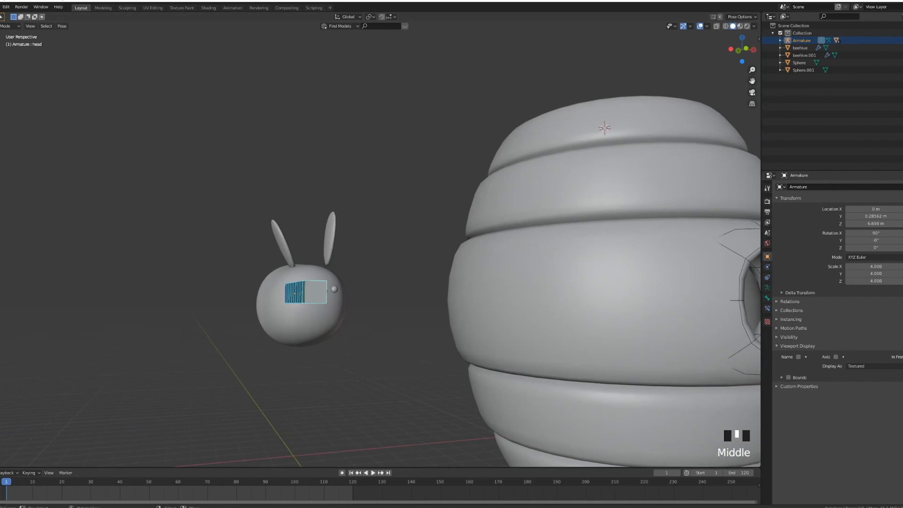
click(10, 25)
click(10, 36)
In the front view, move the wing.l object slightly upward on the bee's body
key(KP_1)
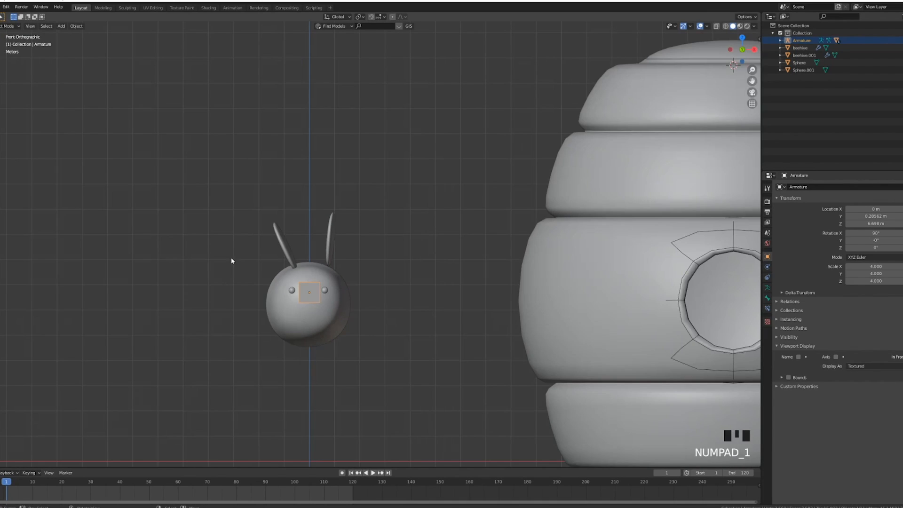
scroll(231, 259, up, 4)
shift+middle_drag(256, 246, 297, 253)
right_click(244, 253)
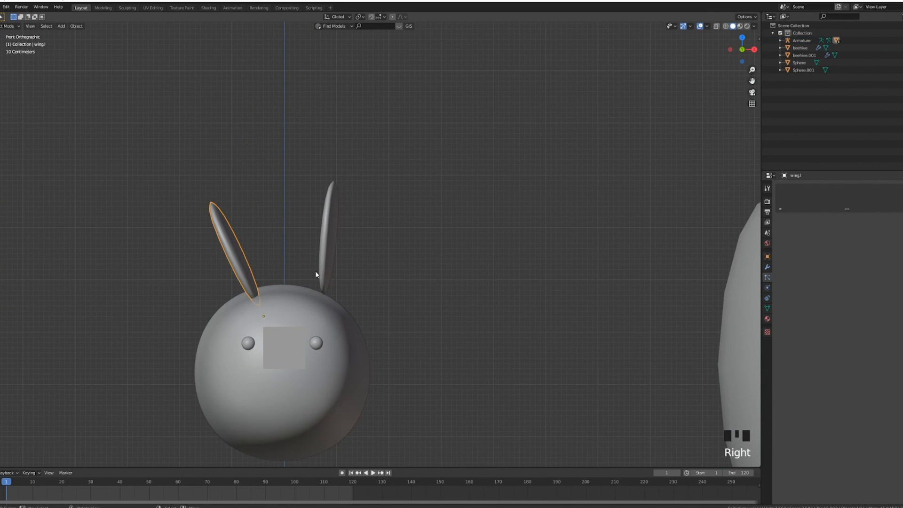
key(g)
click(311, 254)
Rotate wing.r about 17° around Y and move it about 0.16 m in X and 0.17 m in Z to mirror the other wing
right_click(339, 249)
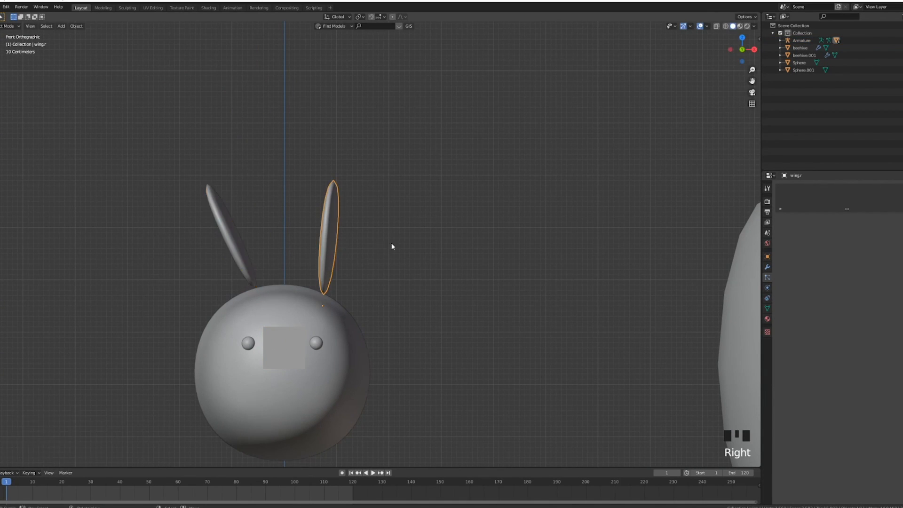
key(r)
key(x)
key(y)
click(421, 259)
key(g)
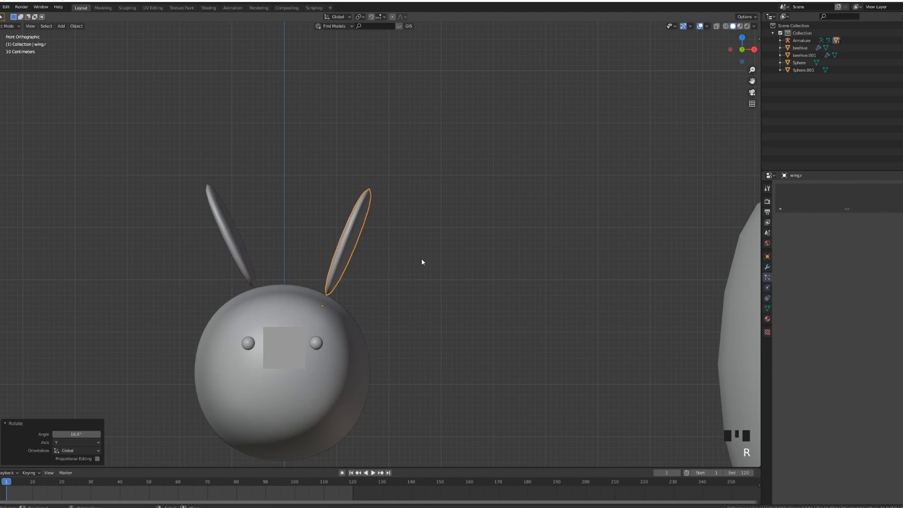
click(410, 249)
middle_drag(410, 251, 475, 260)
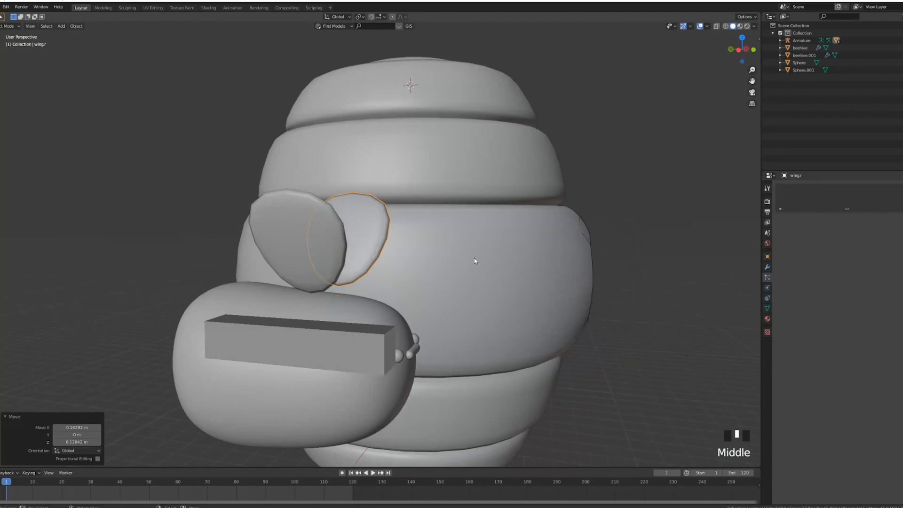
Move the armature about 16.84 m along the X axis so the bee lines up with the beehive's round opening
key(KP_1)
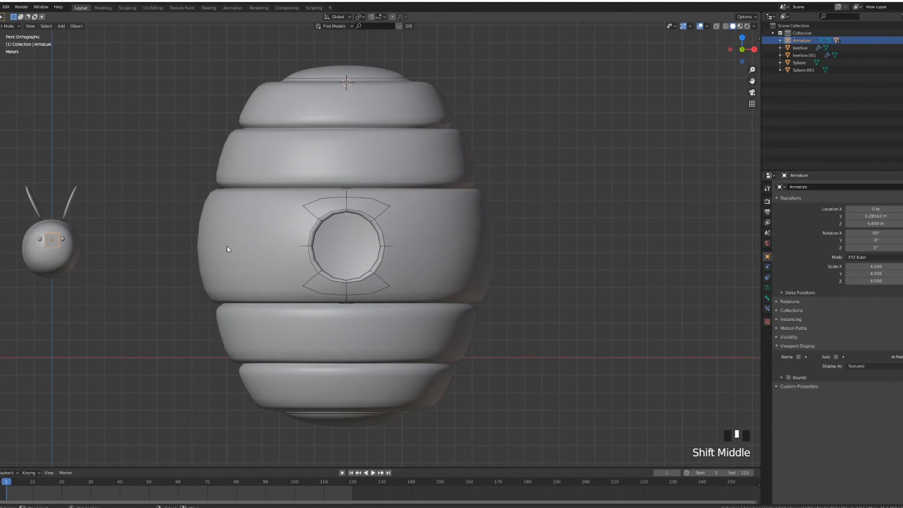
key(g)
key(x)
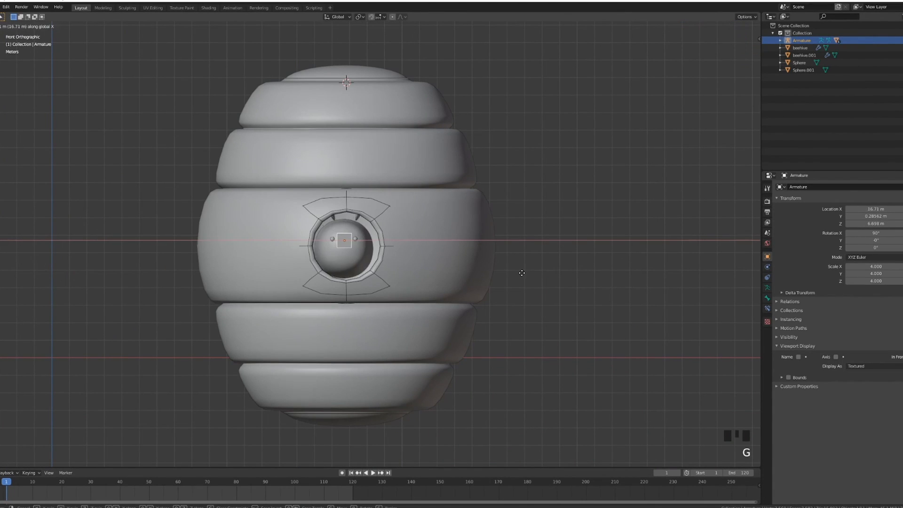
click(522, 273)
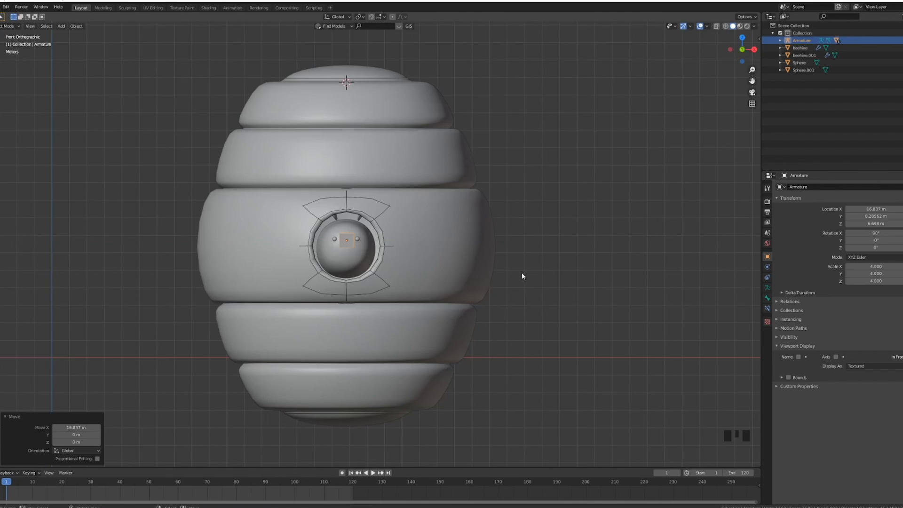
Try moving the bee's armature along the Y axis out in front of the beehive opening
middle_drag(522, 276, 493, 278)
key(g)
key(y)
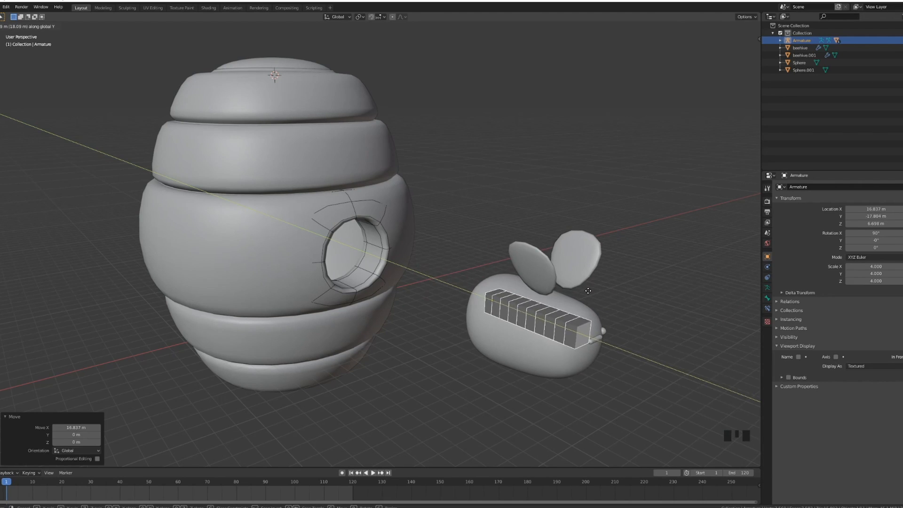
right_click(588, 291)
Move the armature 13 m along the X axis so the bee sits clear beside the beehive
middle_drag(572, 284, 336, 255)
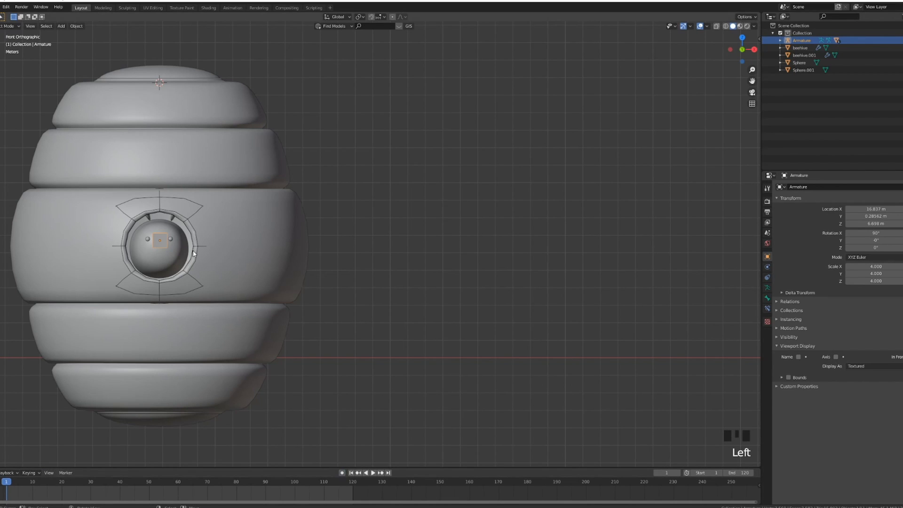
key(g)
click(422, 267)
middle_drag(421, 267, 443, 262)
scroll(427, 278, up, 3)
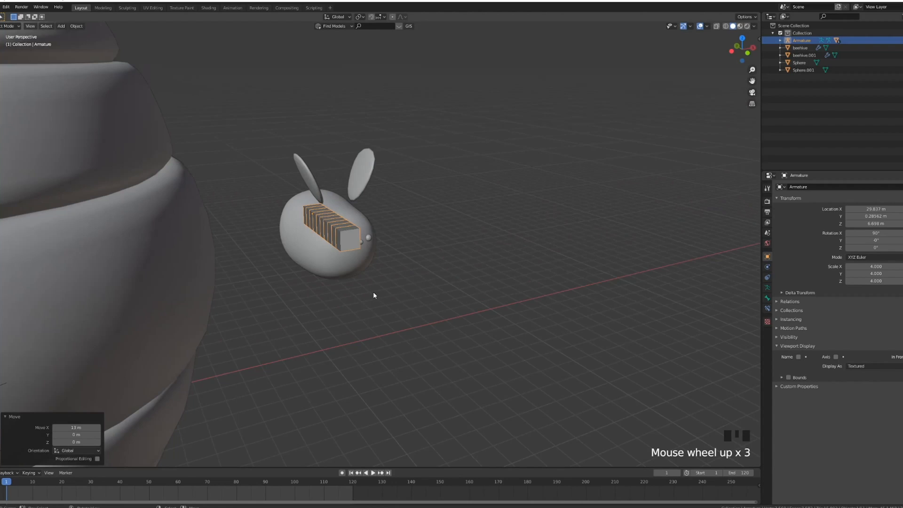
Switch the armature to Pose Mode and insert a LocRot keyframe for the head bone at frame 1
click(10, 26)
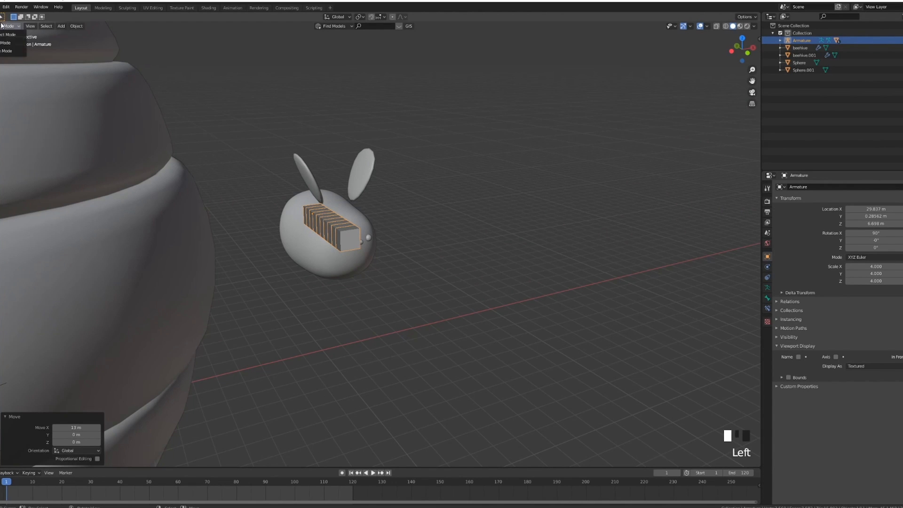
click(11, 52)
right_click(355, 245)
mouse_move(376, 245)
middle_down()
mouse_move(416, 236)
mouse_move(386, 245)
middle_up()
key(i)
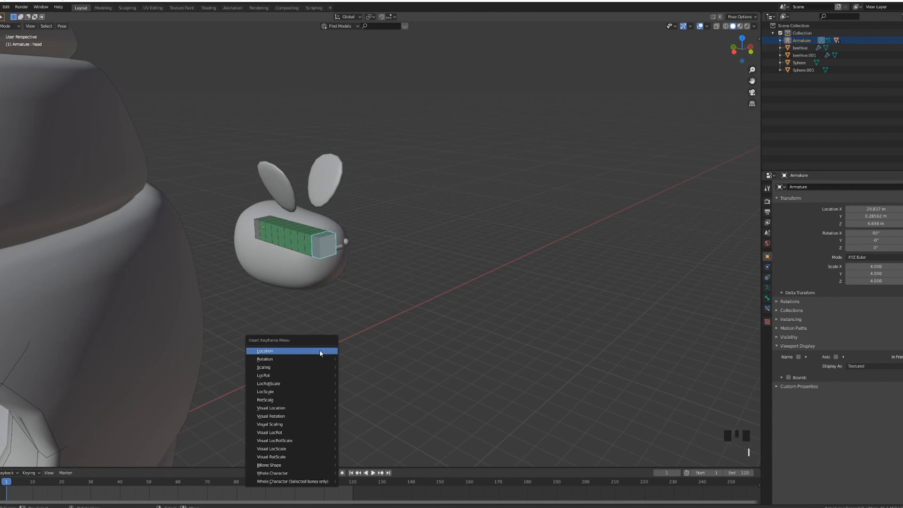
click(320, 376)
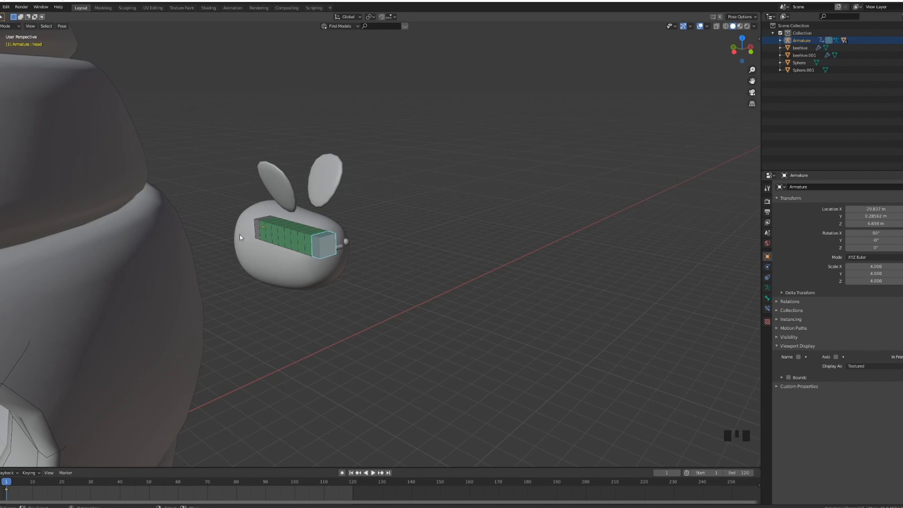
Select the bee's tail bone and insert a location and rotation keyframe for it at frame 1
right_click(257, 227)
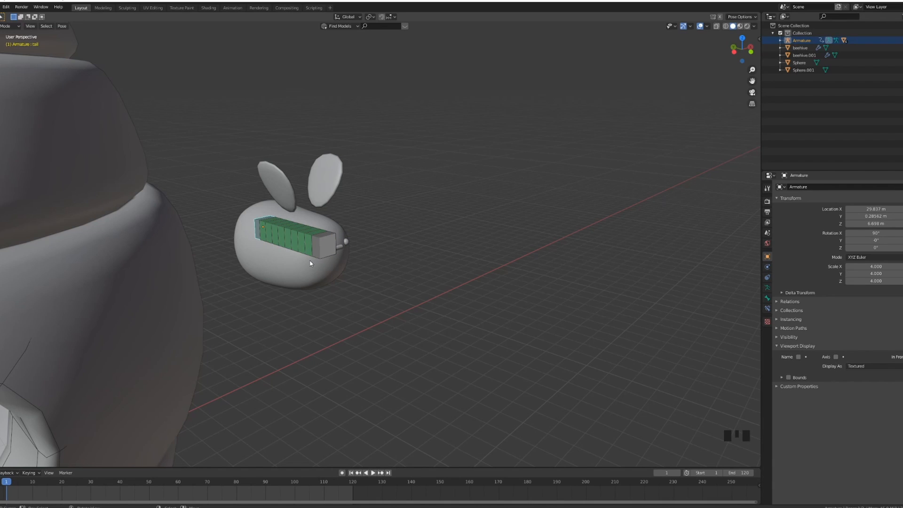
key(i)
click(310, 263)
middle_drag(302, 299, 257, 308)
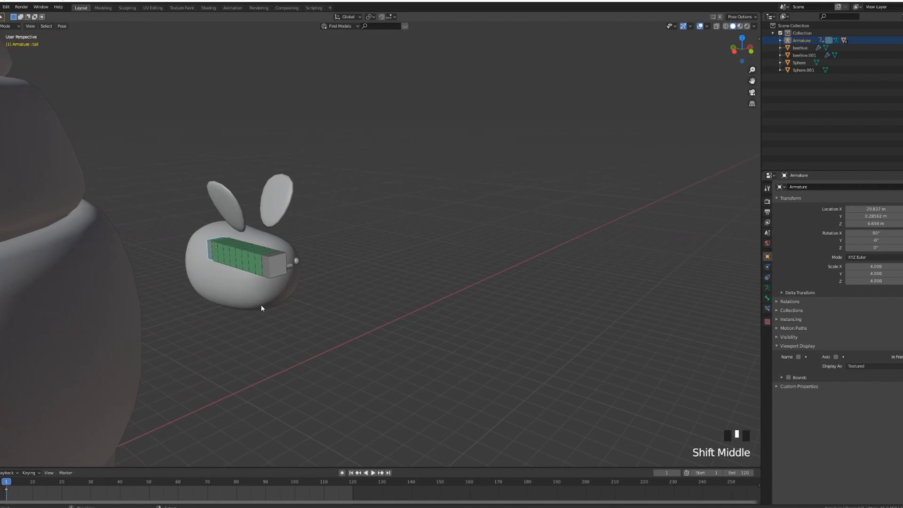
Split the 3D viewport side by side and turn the new area into a Graph Editor with Normalize enabled
drag(757, 15, 362, 30)
click(369, 17)
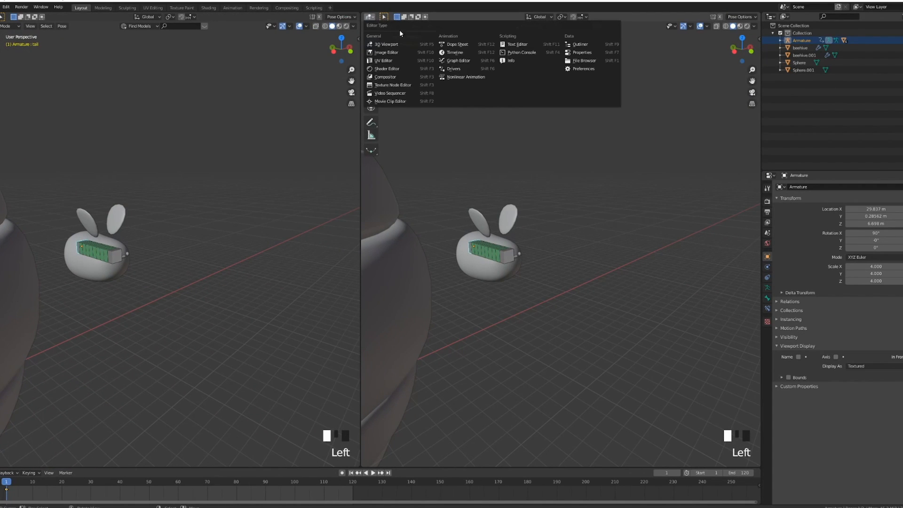
click(457, 61)
scroll(527, 198, down, 4)
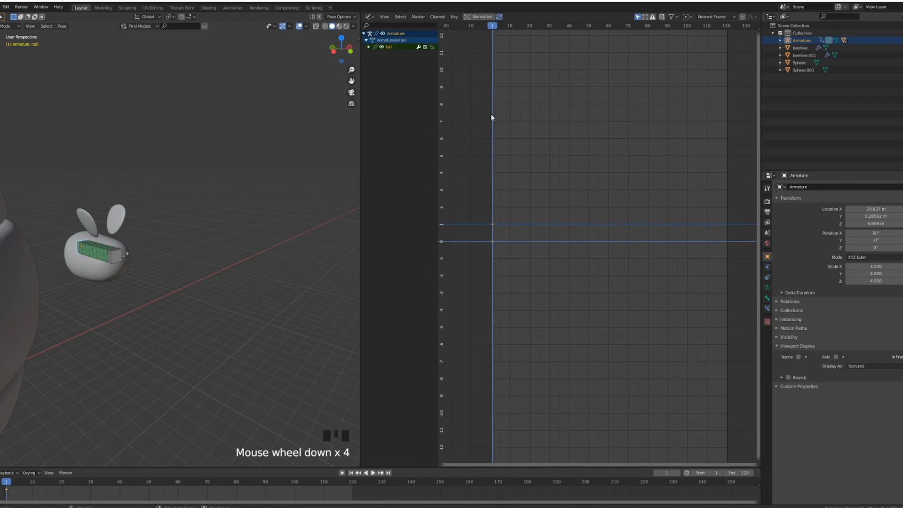
click(482, 17)
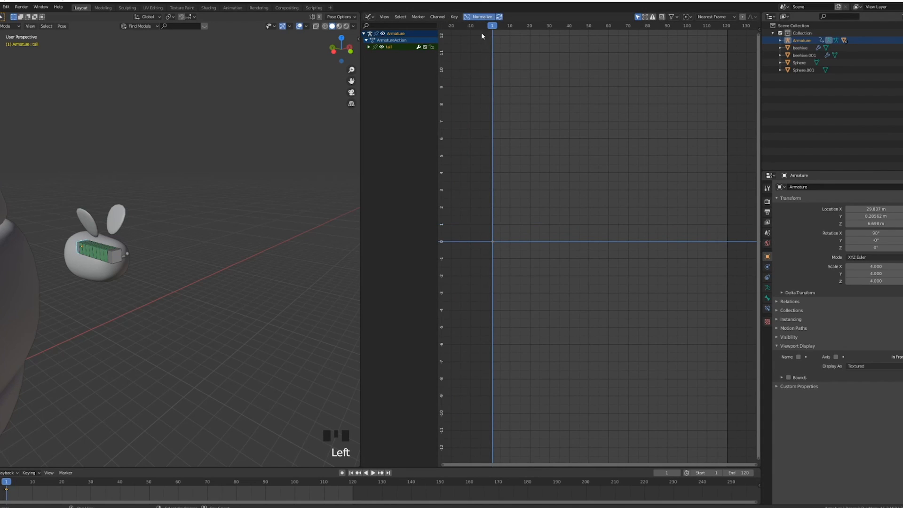
Add the head bone to the selection and show the F-curve modifier settings in the Graph Editor
shift+right_click(113, 260)
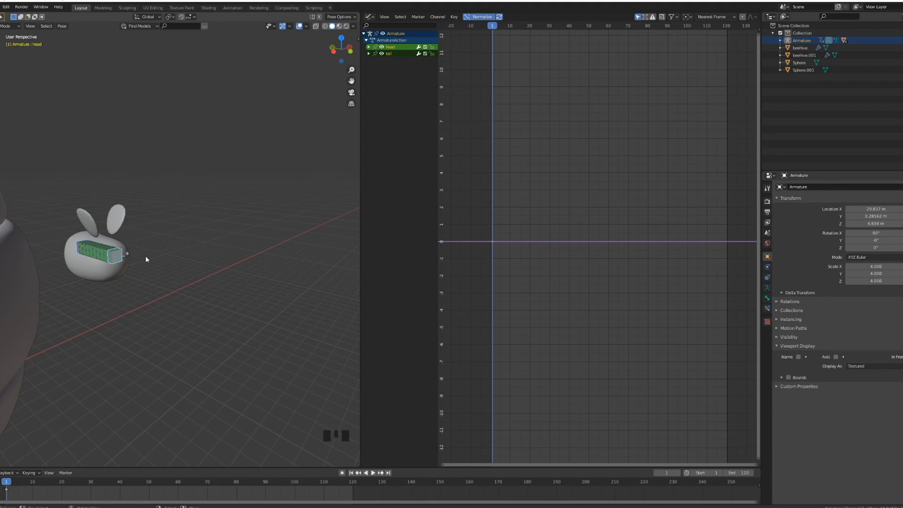
key(n)
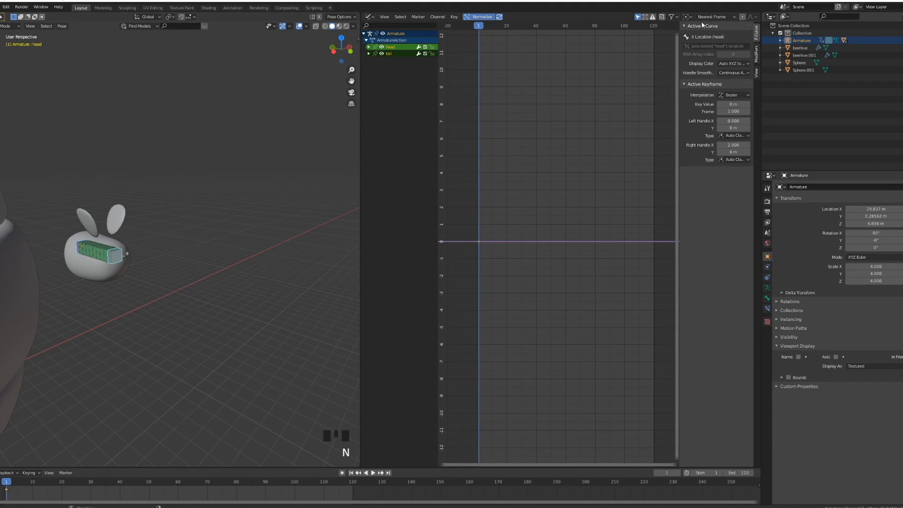
click(757, 54)
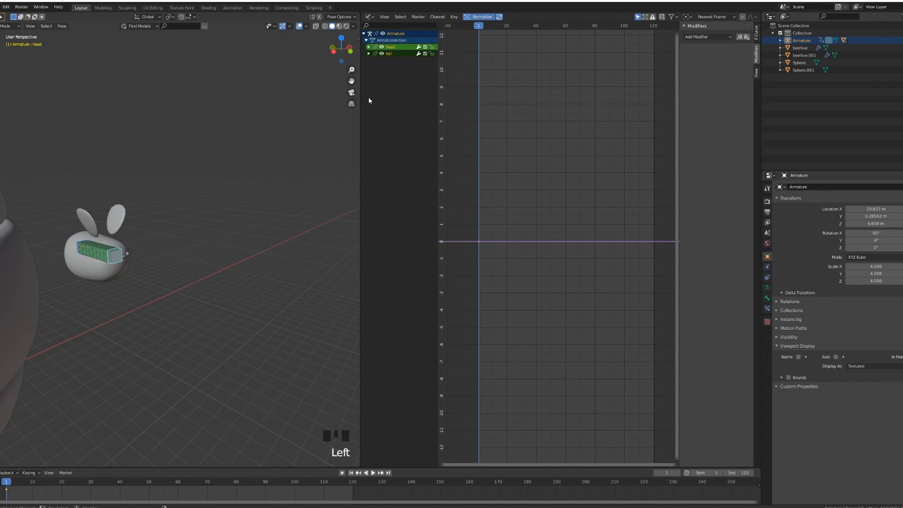
Add a Noise modifier with scale 2.8 and strength 0.2 to the tail bone's Y Quaternion Rotation curve
shift+middle_drag(117, 288, 226, 280)
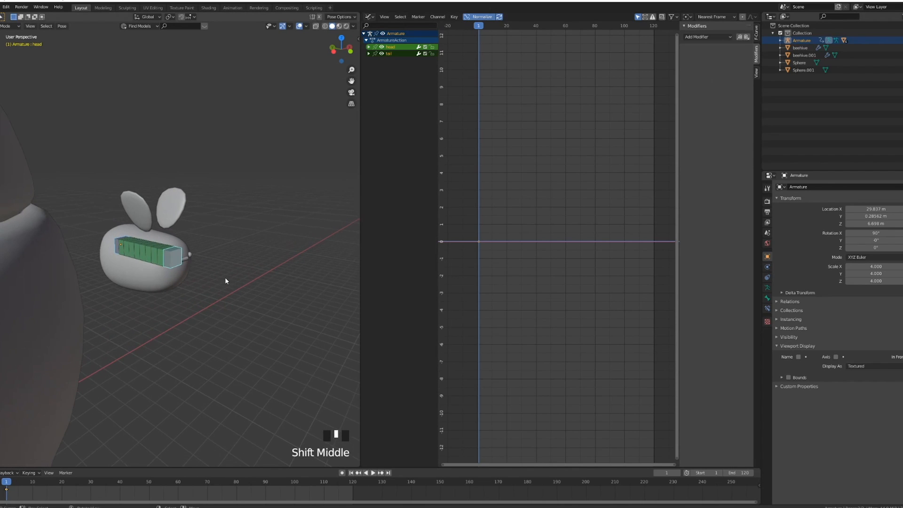
click(369, 53)
click(393, 73)
click(393, 67)
click(394, 60)
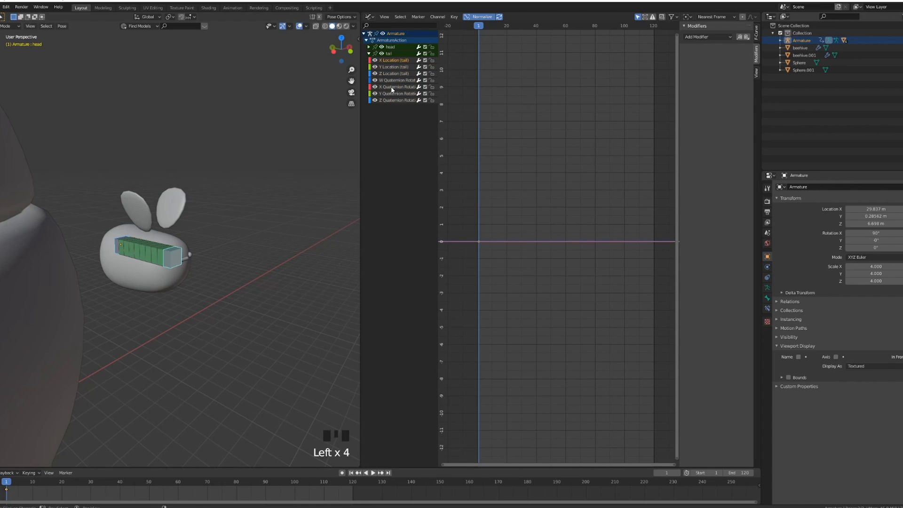
click(393, 93)
click(701, 37)
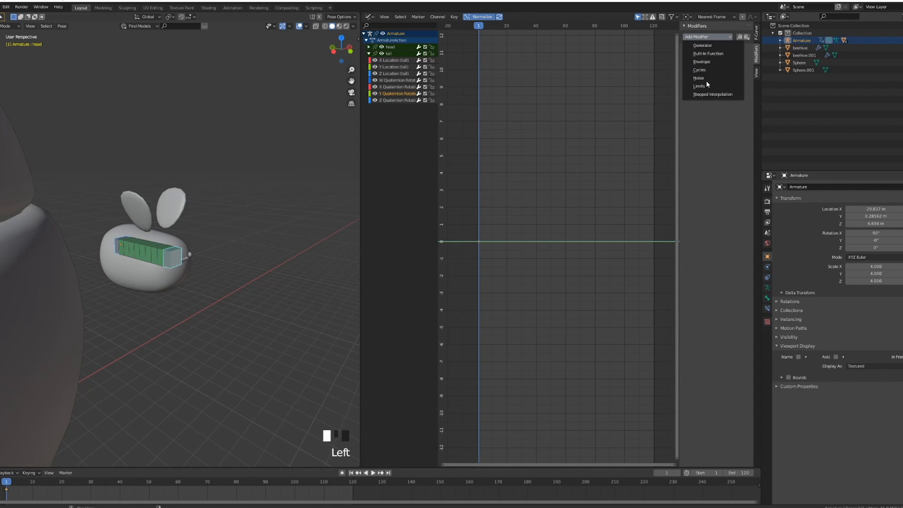
click(700, 78)
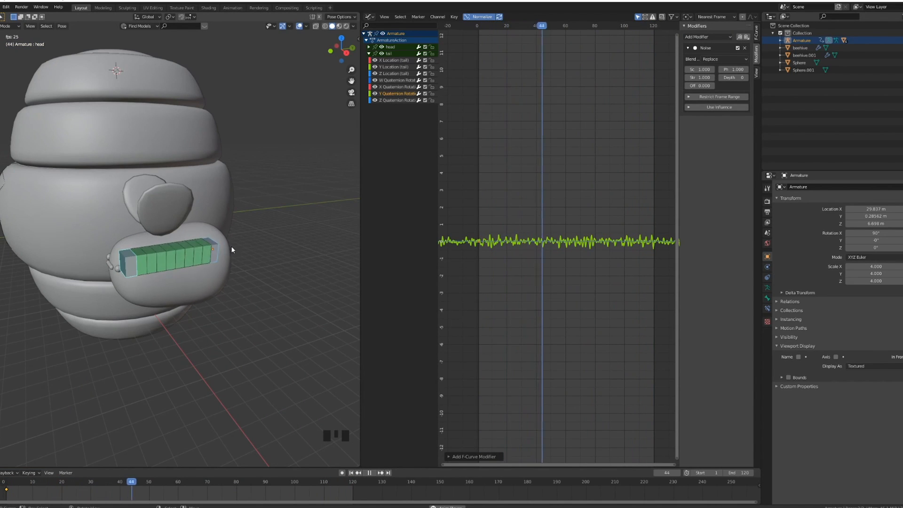
middle_drag(231, 249, 255, 245)
mouse_move(702, 71)
mouse_down()
mouse_move(687, 77)
mouse_move(724, 69)
mouse_move(696, 78)
mouse_up()
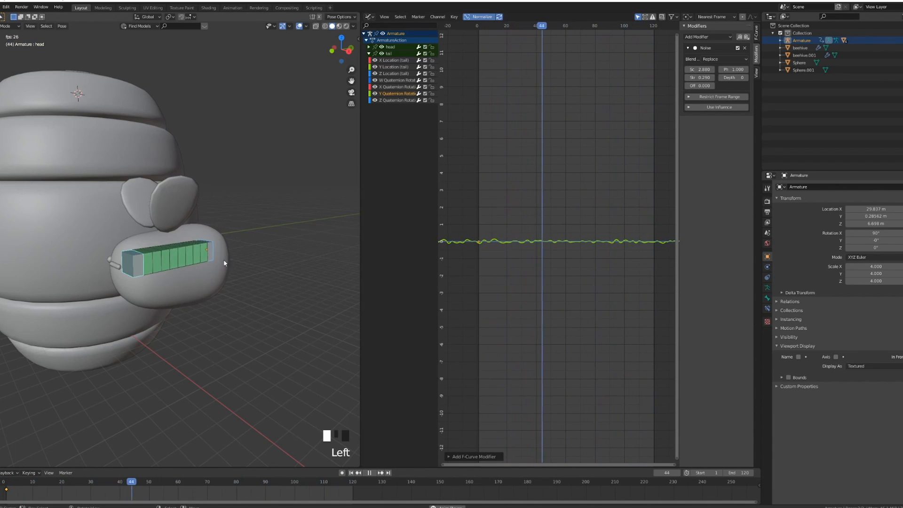
Add a Noise modifier with scale 4.15 and strength 0.23 to the tail bone's X Quaternion Rotation curve
click(403, 87)
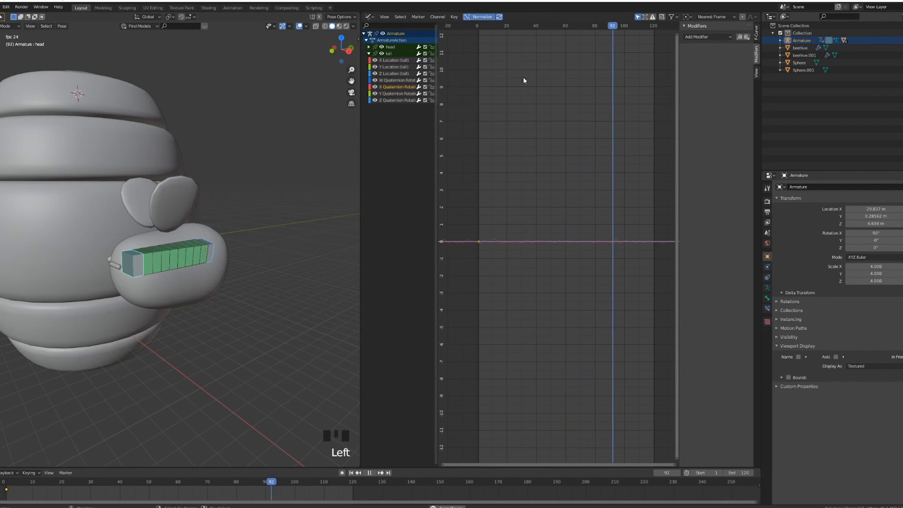
click(693, 38)
click(698, 79)
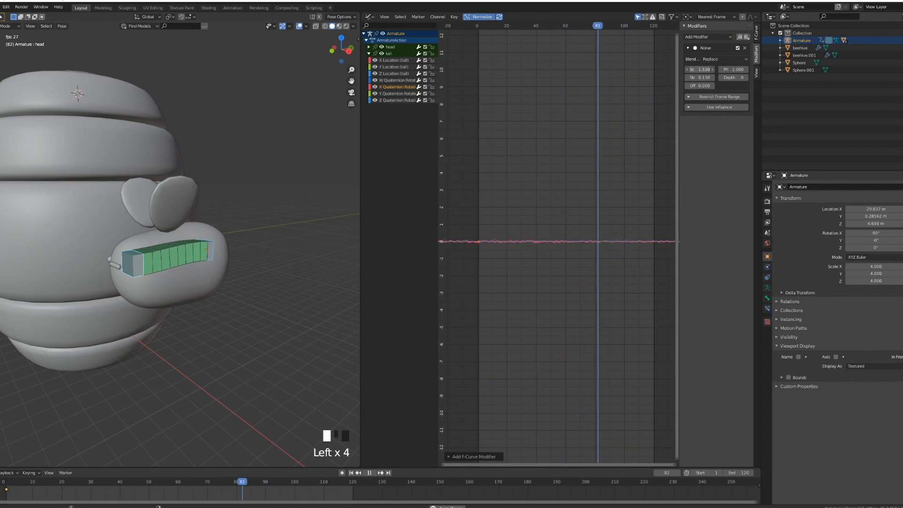
mouse_move(700, 77)
mouse_down()
mouse_move(718, 77)
mouse_move(700, 69)
mouse_up()
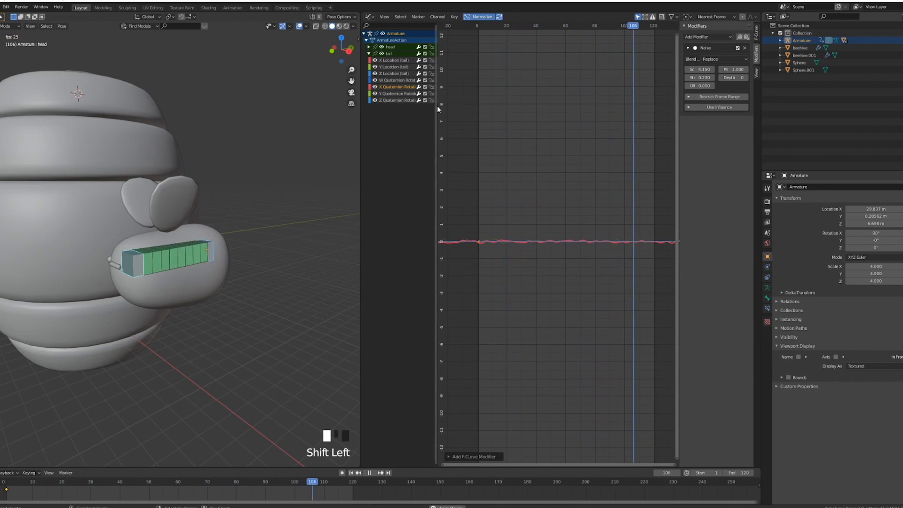
Add a Noise modifier with scale 15.1 and strength 0.32 to the tail bone's Z Quaternion Rotation curve
click(393, 102)
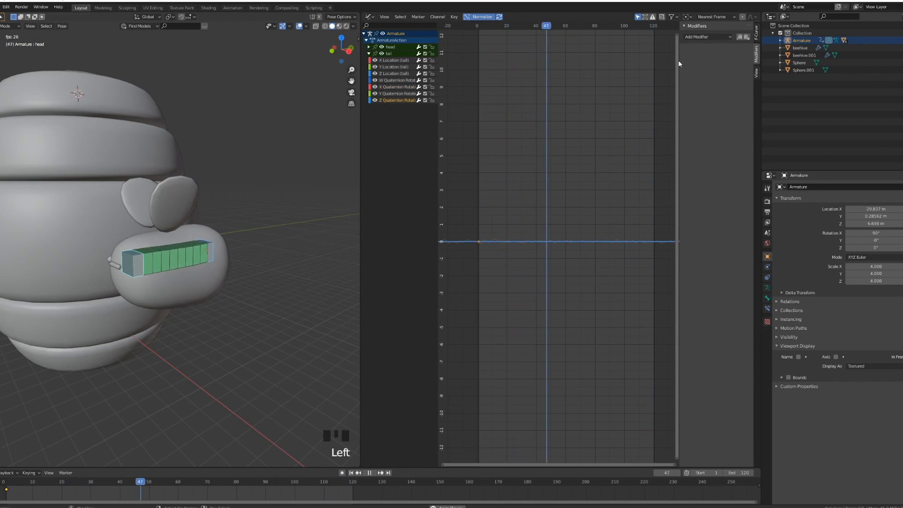
click(708, 36)
click(703, 85)
drag(704, 77, 710, 69)
Select the head bone and add a Noise modifier to its Z Quaternion Rotation curve
middle_drag(329, 230, 218, 271)
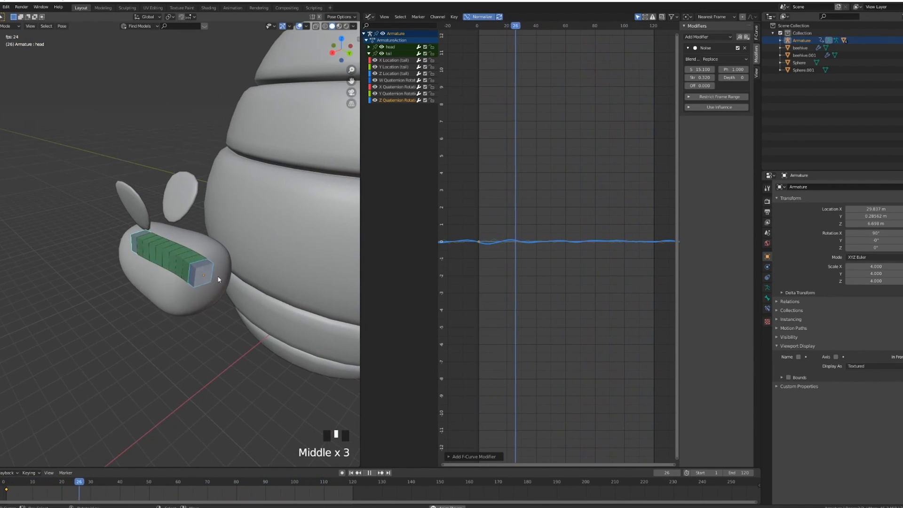
mouse_move(195, 275)
middle_down()
mouse_move(289, 263)
mouse_move(193, 287)
middle_up()
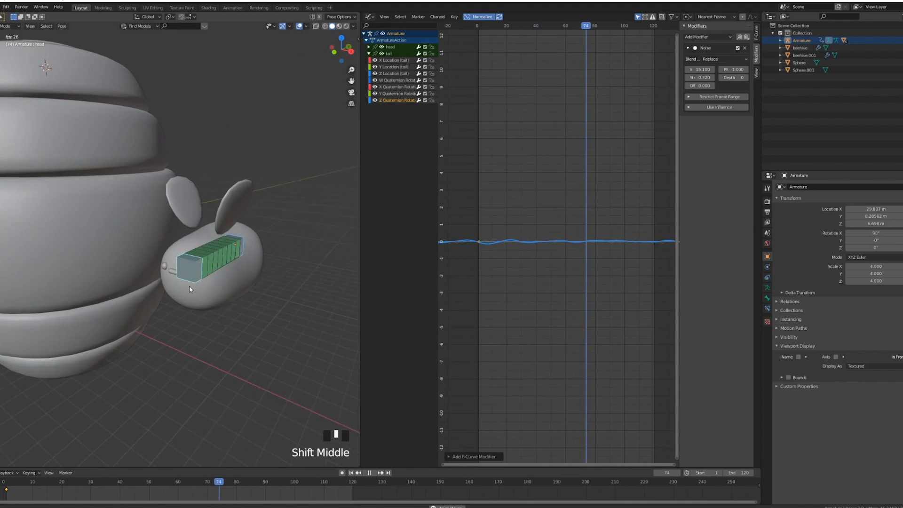
click(209, 263)
click(707, 37)
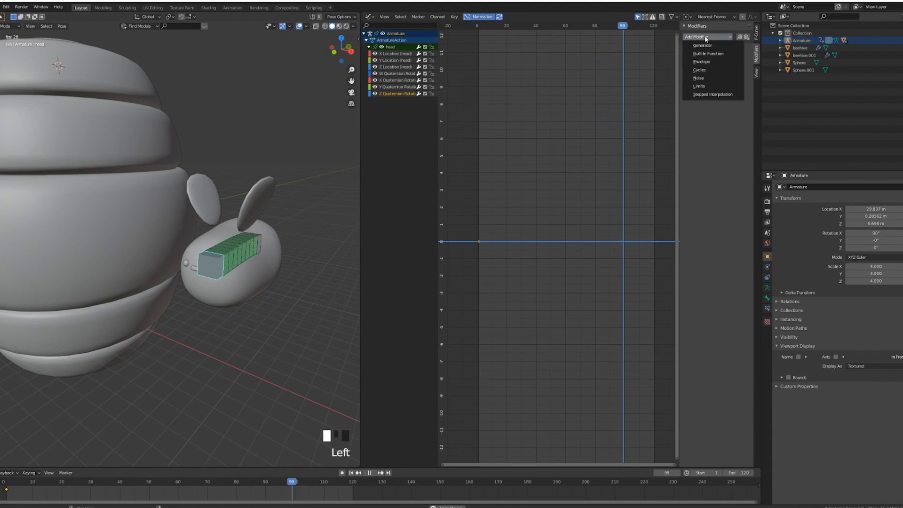
click(694, 83)
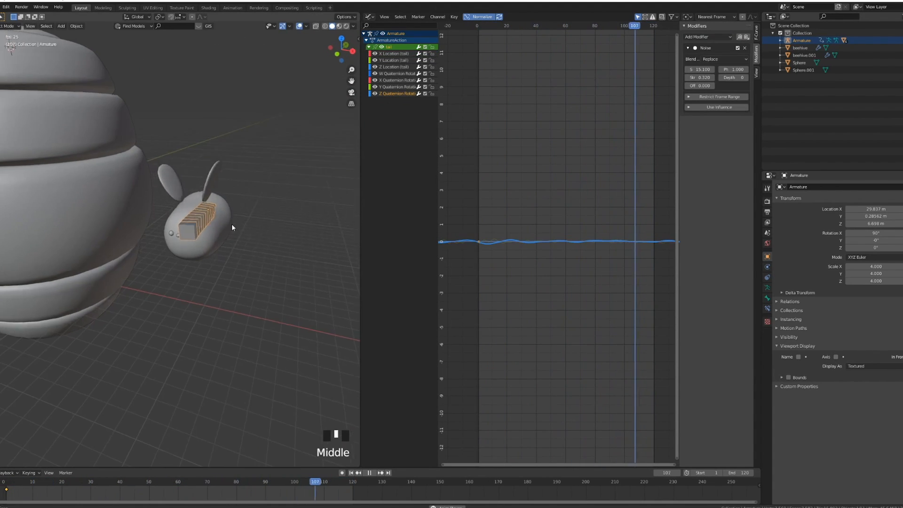
In front view, move the armature along the X axis to about 16.93 m, lining the bee up with the beehive's opening
middle_drag(232, 223, 284, 247)
key(KP_1)
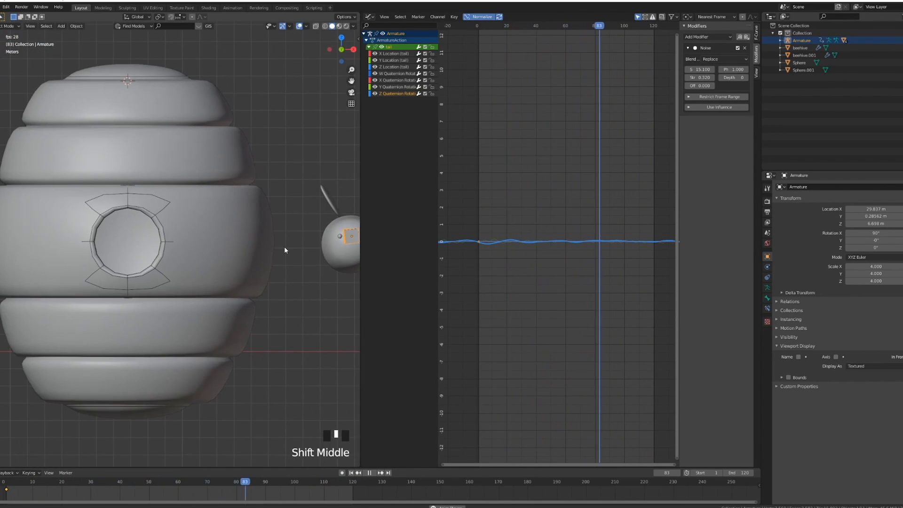
key(g)
key(x)
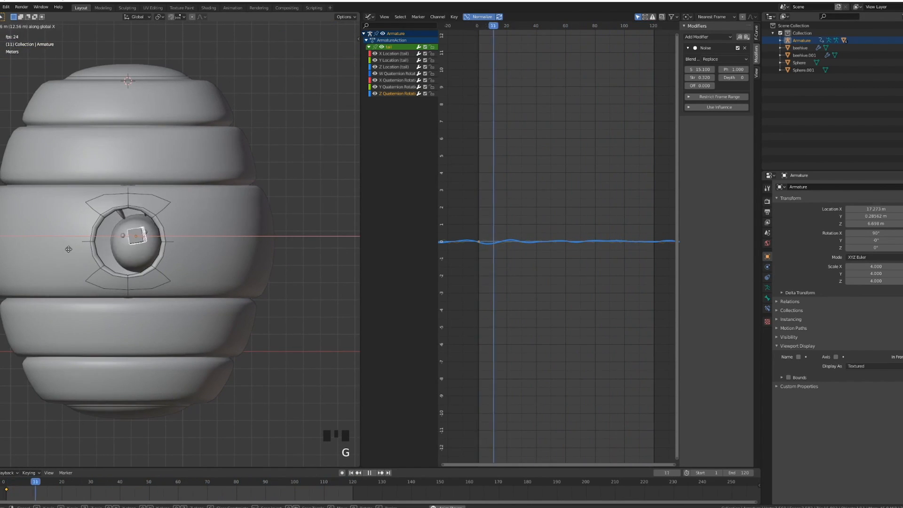
click(58, 247)
Select the beehive together with its round opening piece and scale both up by 1.2
middle_drag(148, 246, 198, 244)
key(KP_1)
right_click(221, 228)
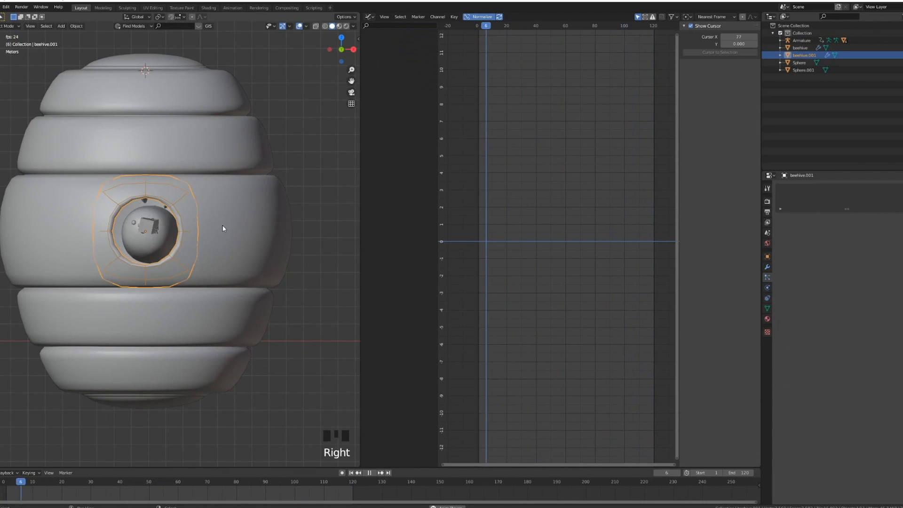
shift+right_click(191, 220)
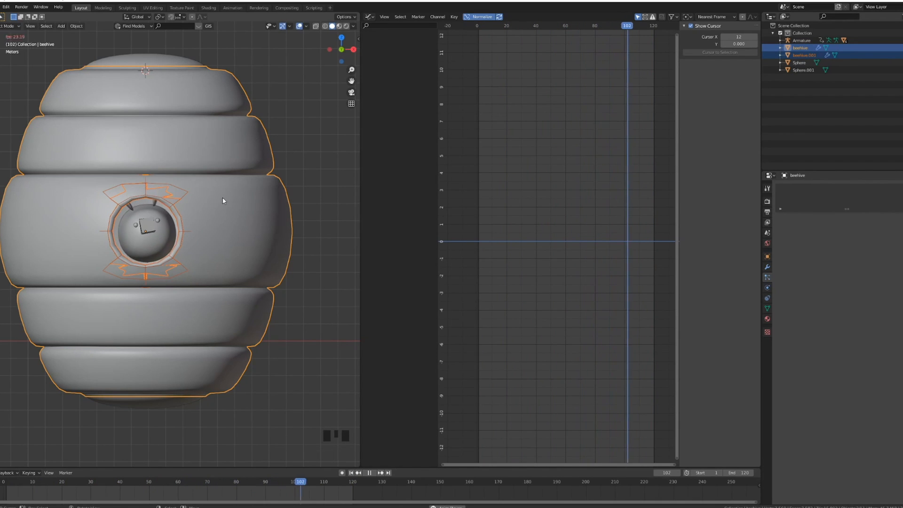
key(s)
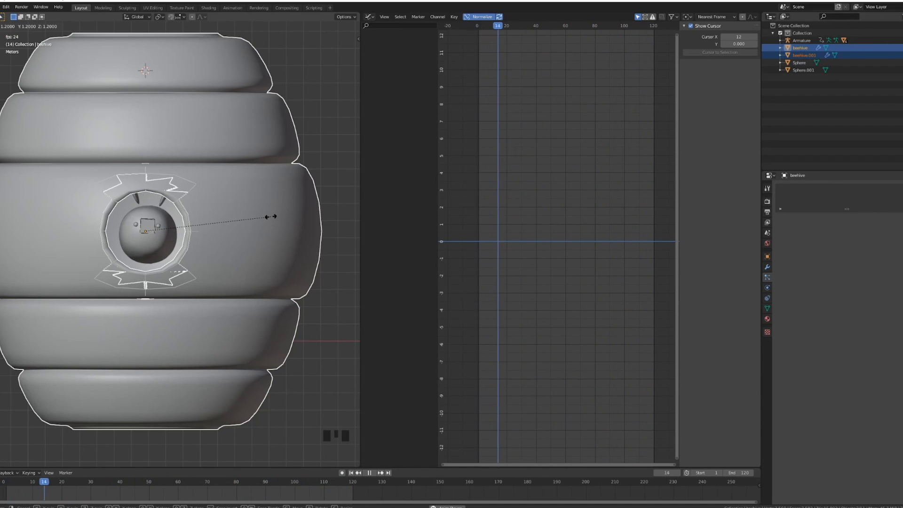
click(270, 216)
Select the bee's armature, return to frame 1 and stop the playback
middle_drag(220, 223, 132, 217)
right_click(168, 233)
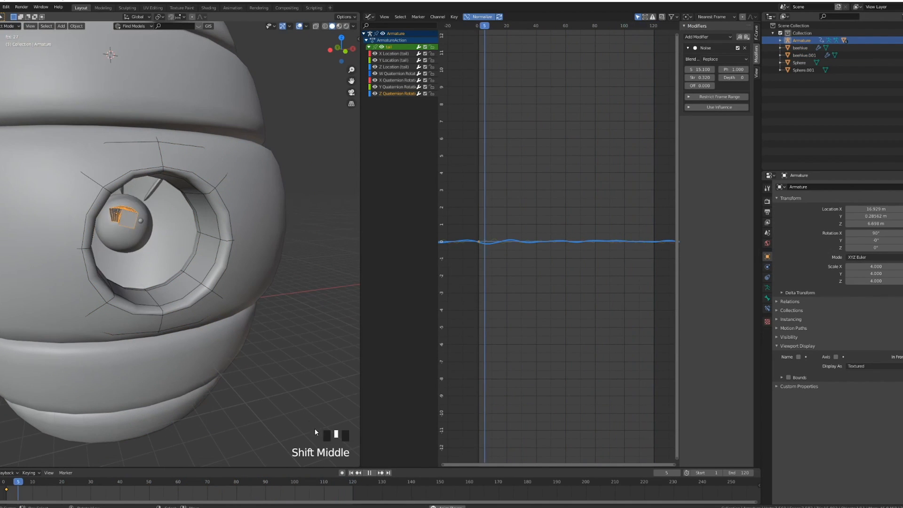
click(351, 473)
click(370, 474)
Move the armature about -3.48 m along the Y axis toward the beehive's opening
middle_drag(254, 348, 214, 295)
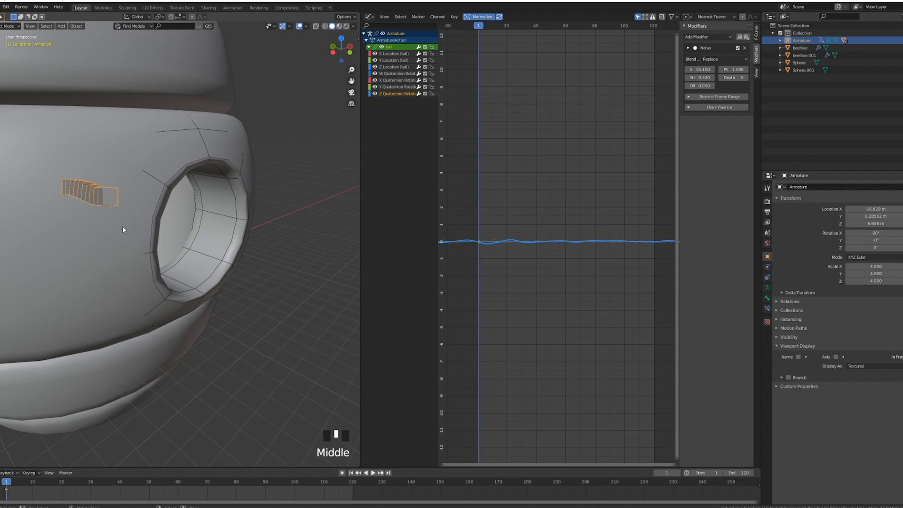
key(g)
key(y)
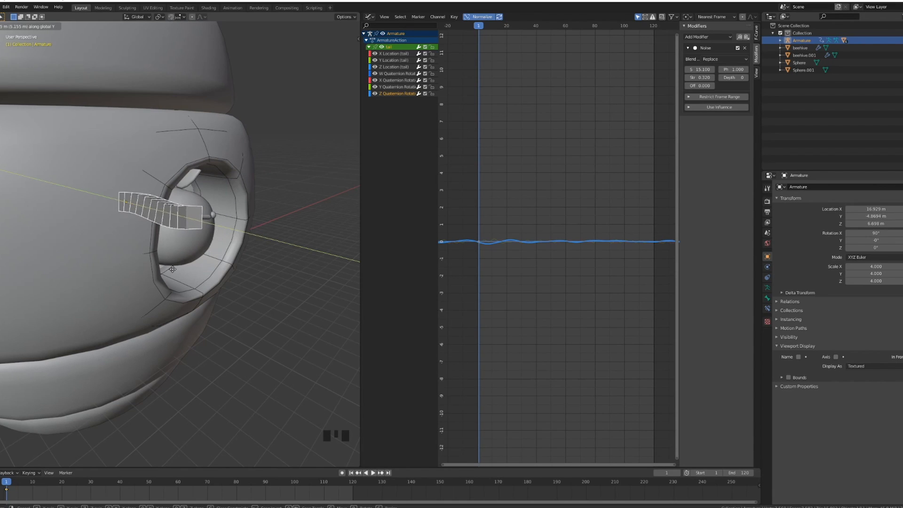
click(166, 275)
middle_drag(166, 275, 174, 276)
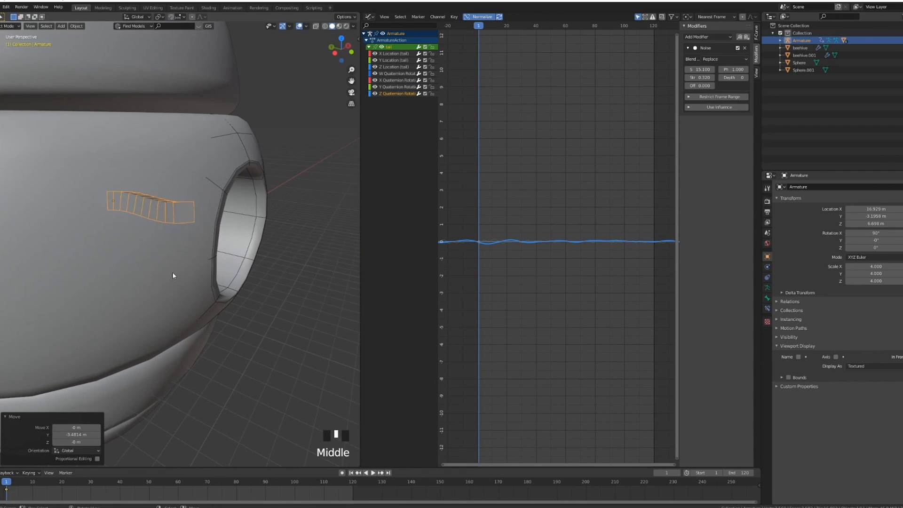
Inspect the bee inside the hive and shift its armature about 0.163 m along the Y axis
key(shift+z)
mouse_move(193, 258)
middle_down()
mouse_move(224, 261)
mouse_move(233, 272)
mouse_move(284, 250)
mouse_move(250, 250)
mouse_move(195, 276)
mouse_move(236, 232)
mouse_move(224, 234)
mouse_move(229, 225)
mouse_move(171, 269)
mouse_move(196, 284)
middle_up()
scroll(234, 272, up, 3)
key(shift+z)
scroll(236, 222, down, 2)
key(g)
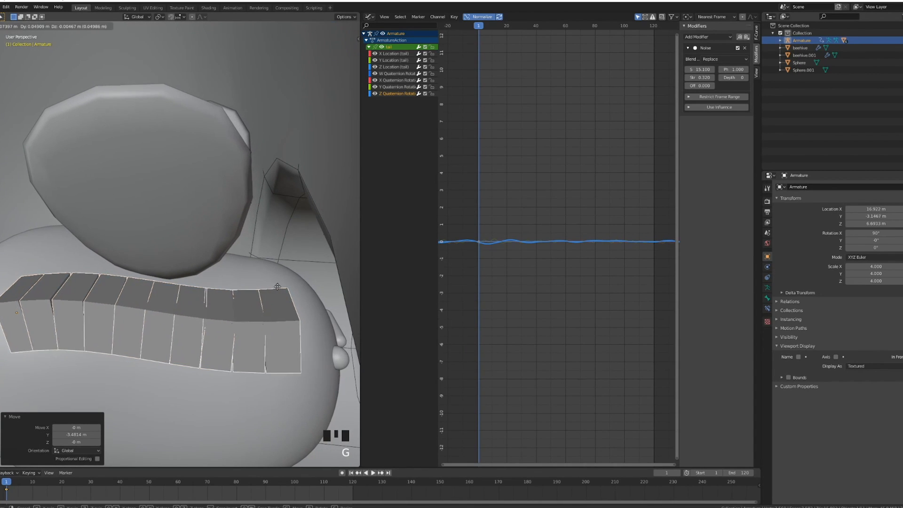
click(269, 291)
scroll(237, 237, down, 2)
scroll(248, 253, up, 2)
middle_drag(248, 253, 207, 274)
scroll(207, 273, up, 2)
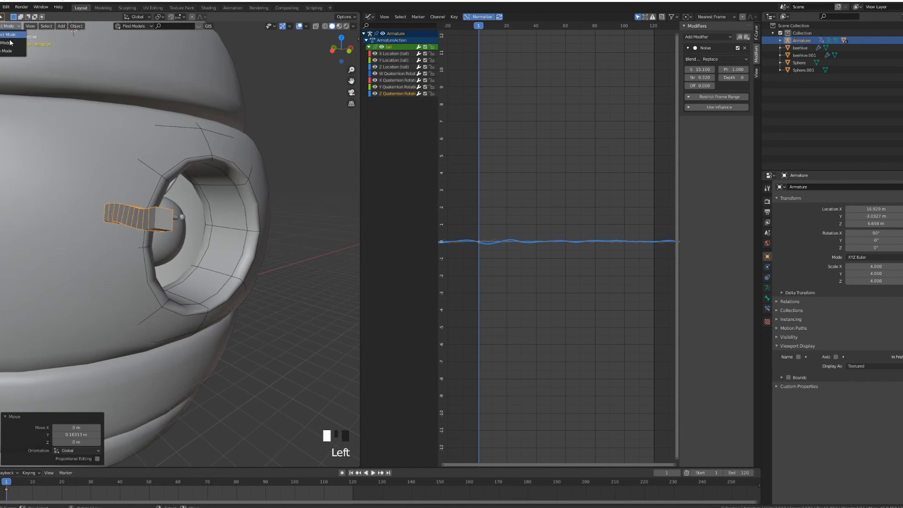
Switch the armature to Pose Mode and join the 3D viewport over the Graph Editor to close it
click(6, 51)
drag(360, 15, 376, 19)
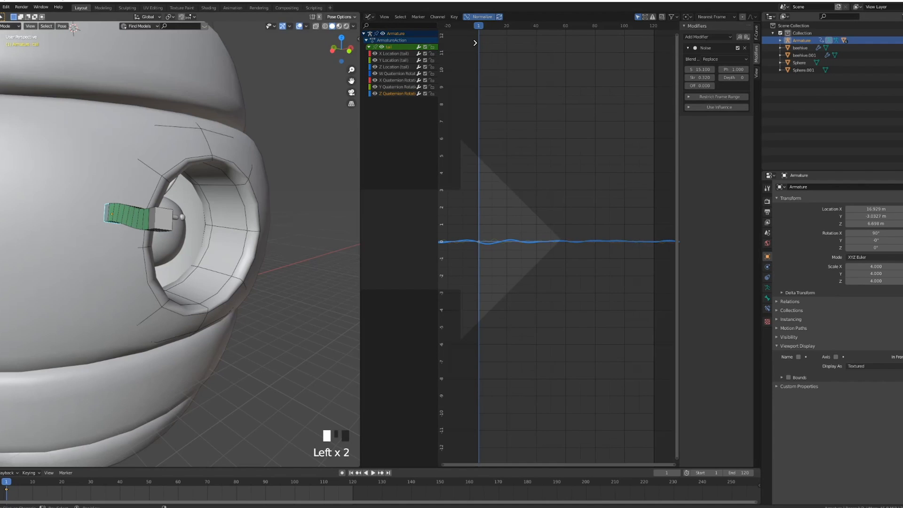
drag(475, 43, 372, 392)
Enable auto keying and set the current frame to 15 with the head bone selected
scroll(270, 302, down, 3)
middle_drag(270, 302, 265, 254)
click(342, 473)
shift+middle_drag(224, 217, 105, 385)
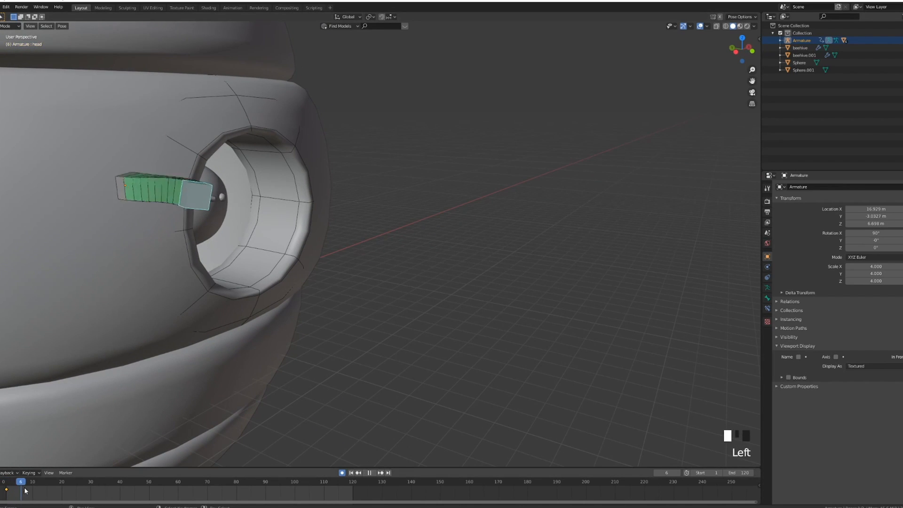
drag(37, 497, 49, 501)
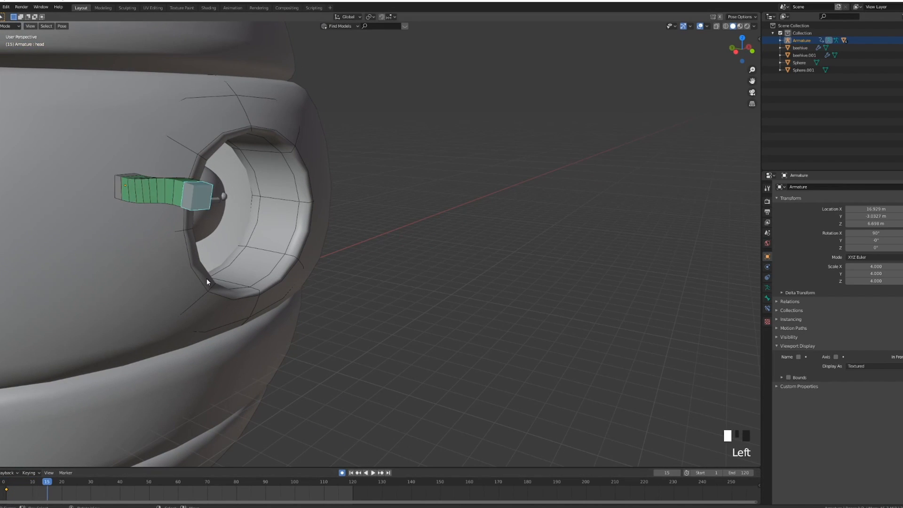
Move the head bone about 2.23 m along the Y axis toward the hive's opening at frame 15
key(g)
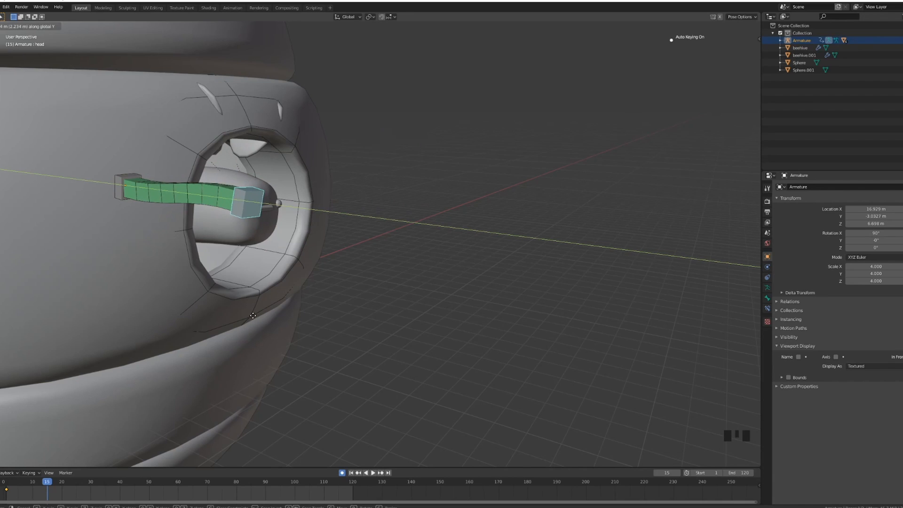
click(253, 315)
Key the tail bone in place at frame 10, move it about -2.23 m along the Y axis at frame 20, and preview the animation
right_click(117, 199)
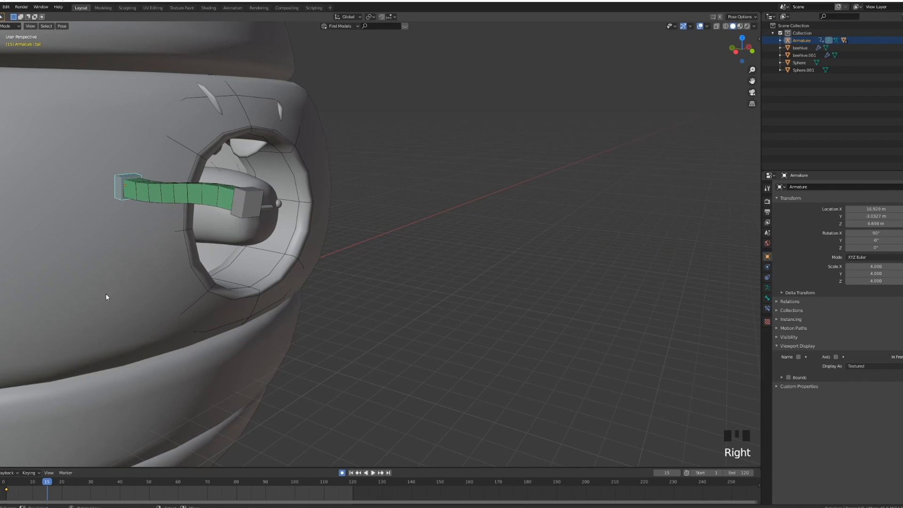
key(Left)
key(Left)
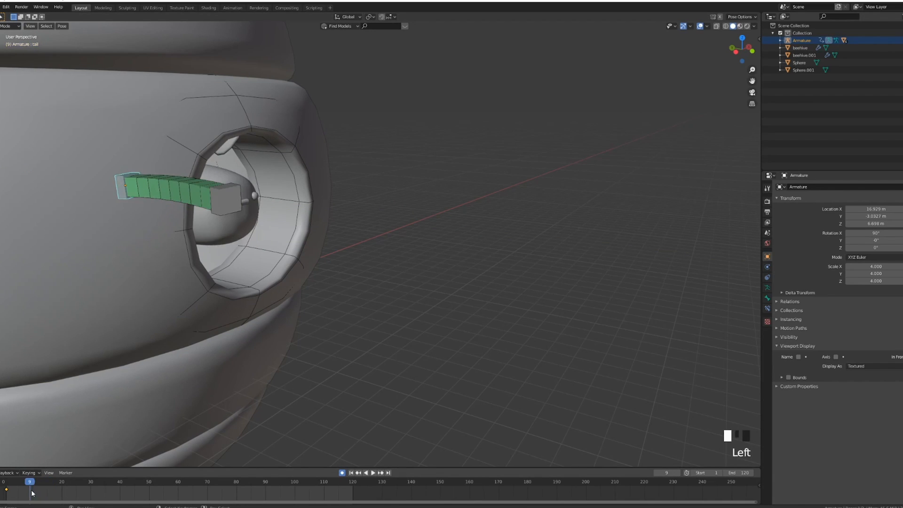
key(g)
click(64, 433)
drag(38, 494, 41, 494)
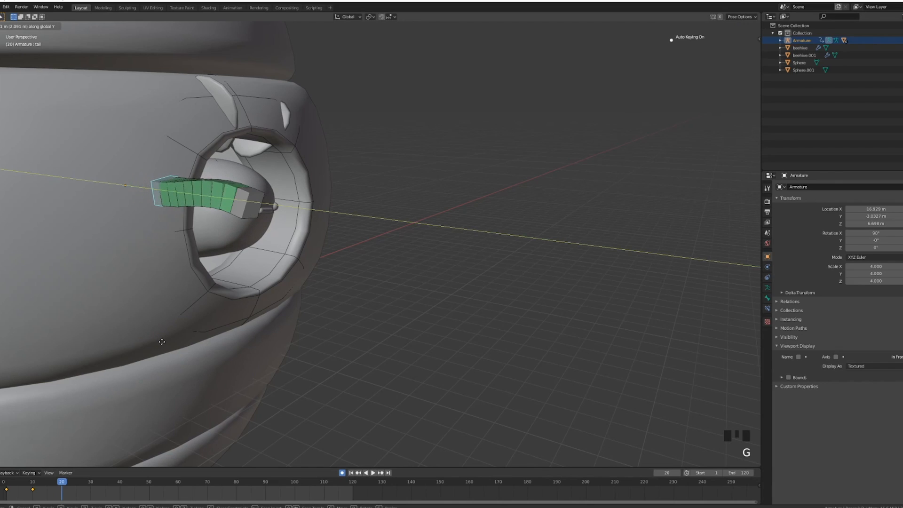
click(164, 343)
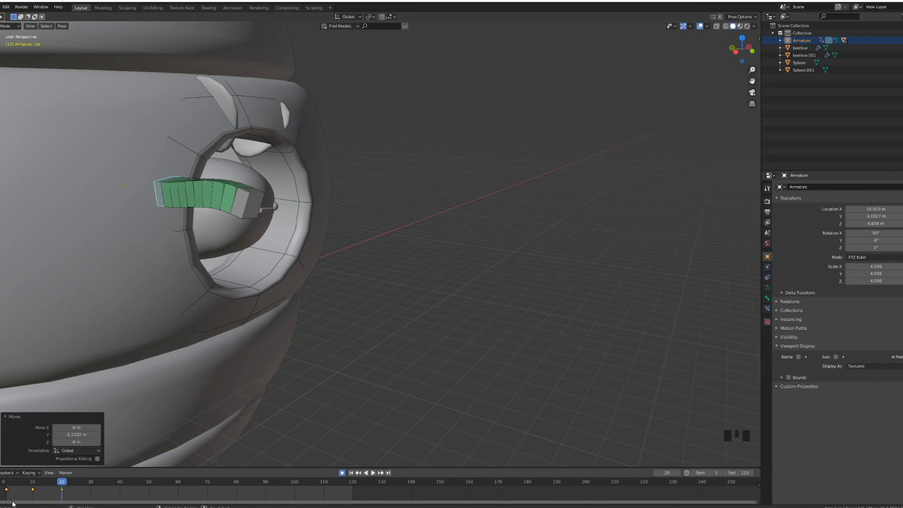
key(shift+Left)
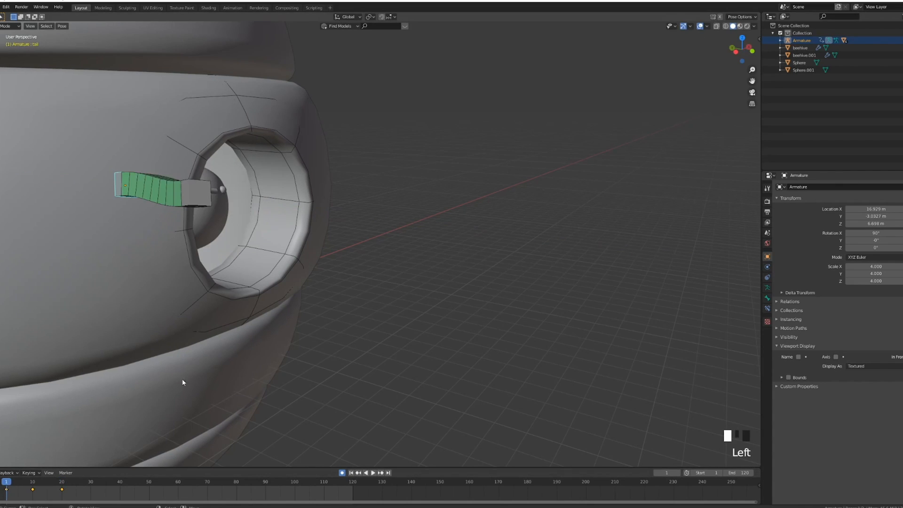
key(alt+a)
key(alt+a)
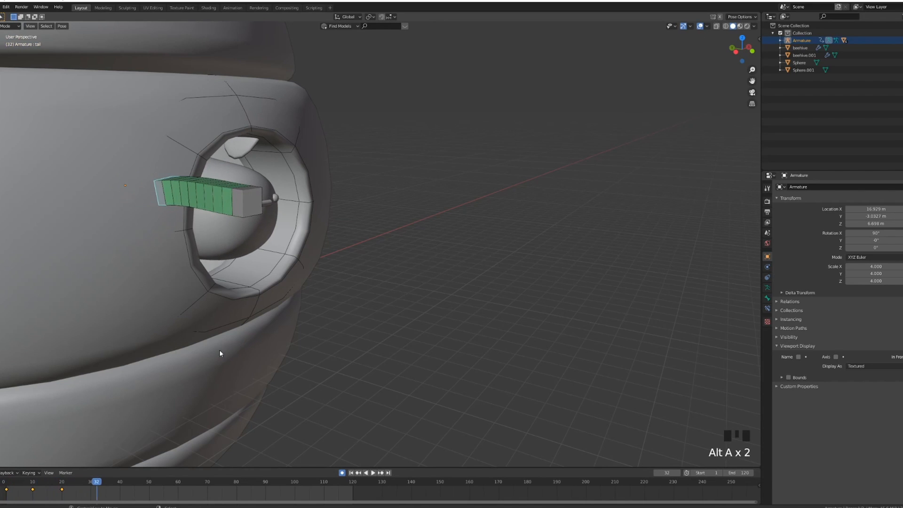
At frame 30, move the head bone about -1.96 m along the Y axis out of the hive's opening
click(13, 493)
drag(26, 491, 91, 490)
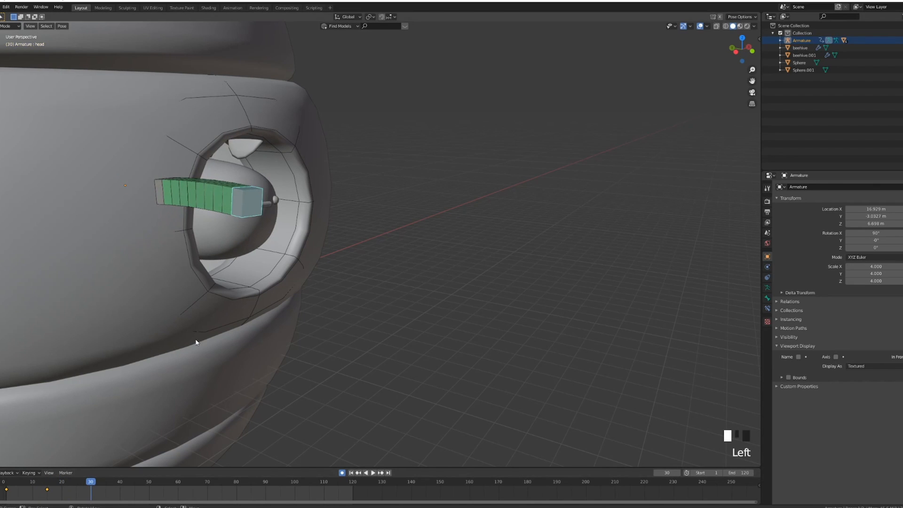
shift+middle_drag(236, 328, 187, 328)
key(y)
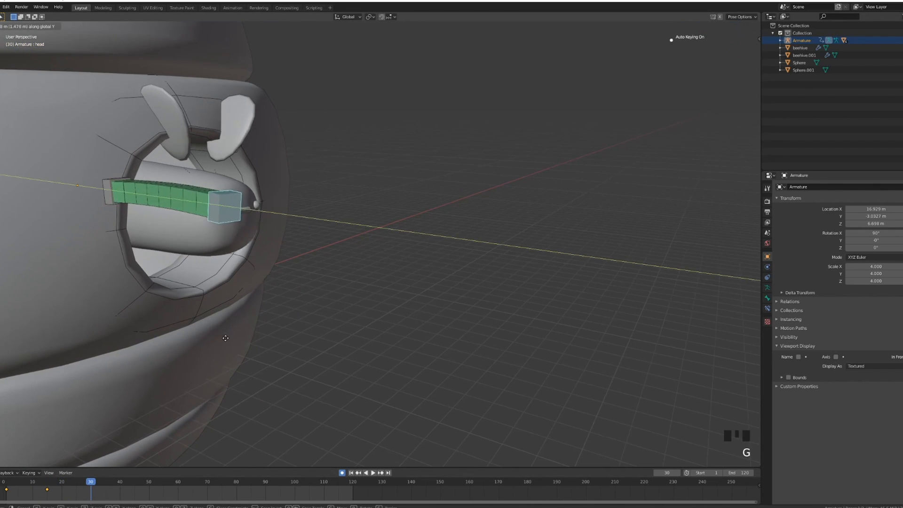
click(261, 334)
middle_drag(263, 334, 253, 353)
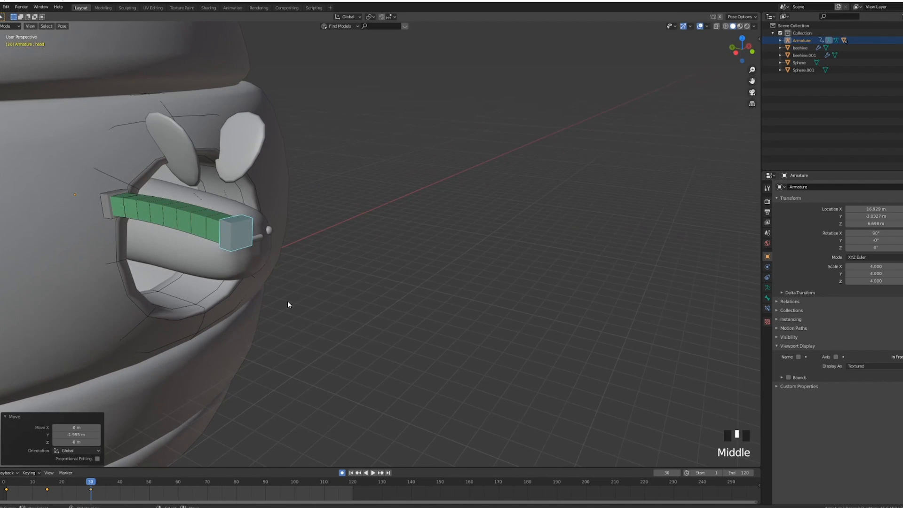
Rotate the head bone about -32.2° around the Z axis and move it about -1.05 m along the X axis at frame 30
click(248, 346)
middle_drag(248, 346, 206, 372)
key(x)
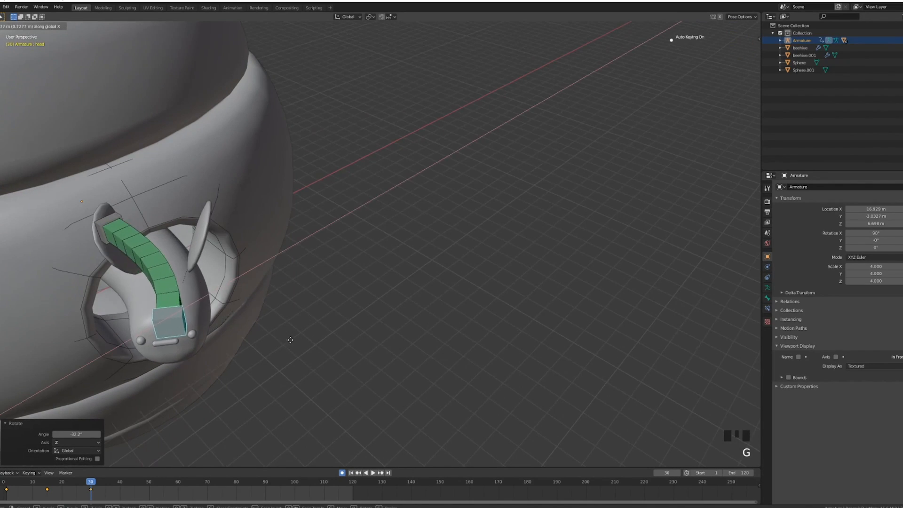
click(284, 349)
middle_drag(285, 349, 252, 345)
At frame 35, move the head bone about 0.71 m along the X axis and rotate it to face outward
drag(38, 491, 114, 492)
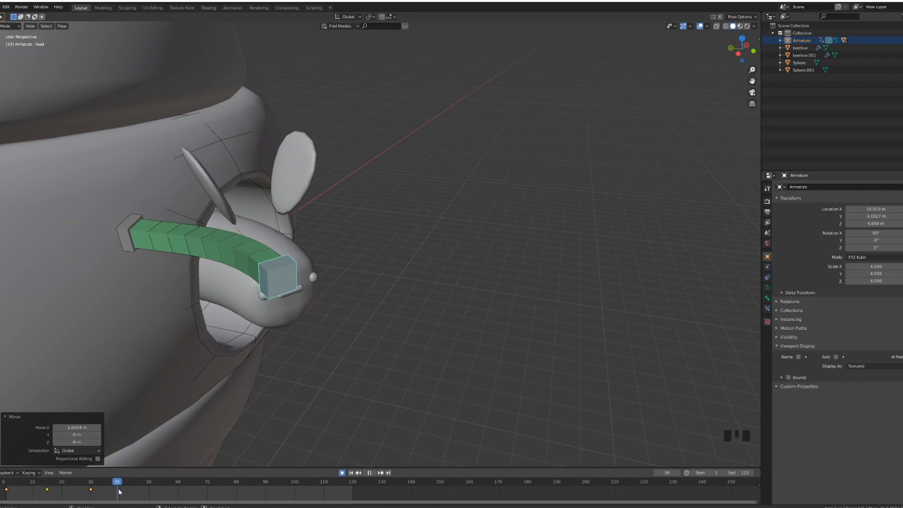
middle_drag(188, 423, 271, 348)
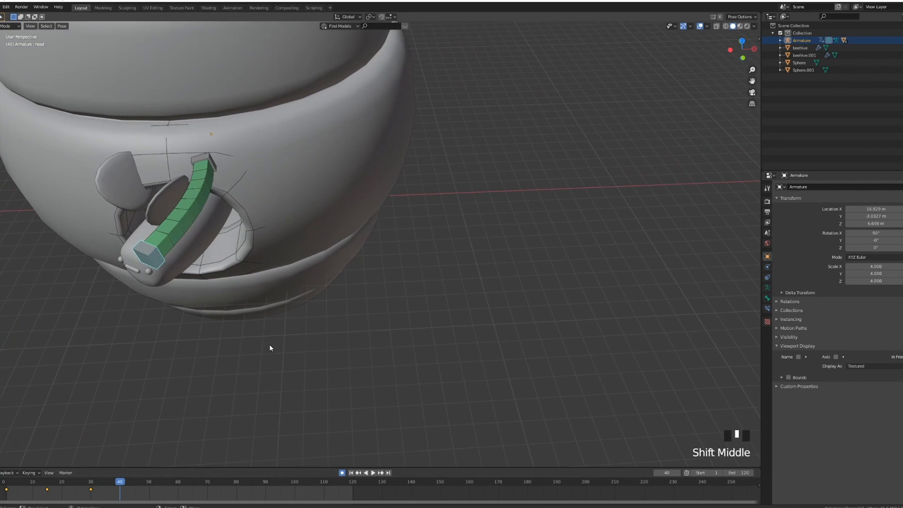
click(95, 495)
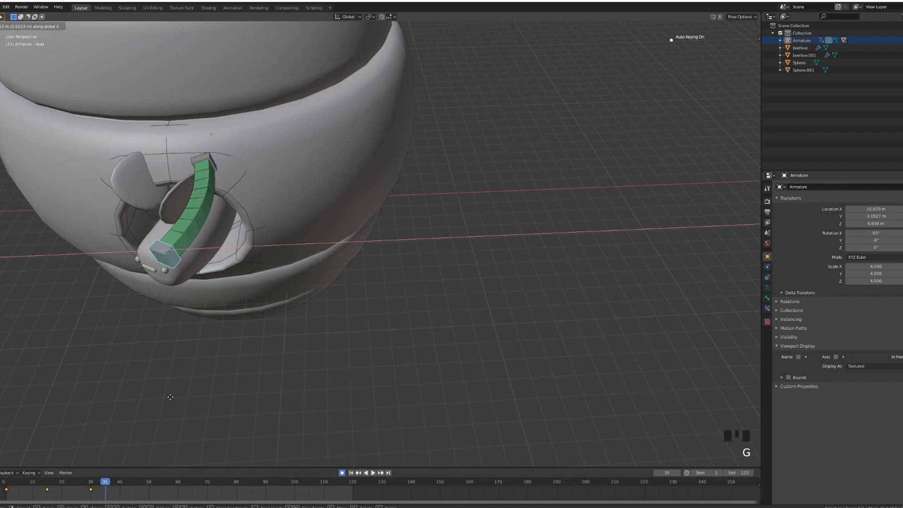
click(174, 396)
shift+middle_drag(232, 329, 353, 348)
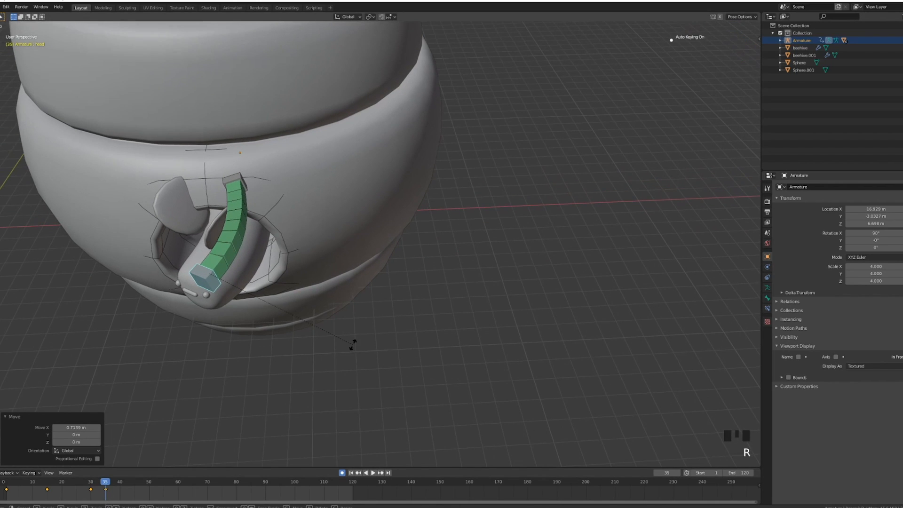
click(324, 256)
middle_drag(190, 295, 242, 273)
At frame 40, move the head bone about 1.24 m along X, turn it around Z to the opposite side, and preview the animation
mouse_move(112, 479)
mouse_down()
mouse_move(105, 492)
mouse_move(122, 493)
mouse_up()
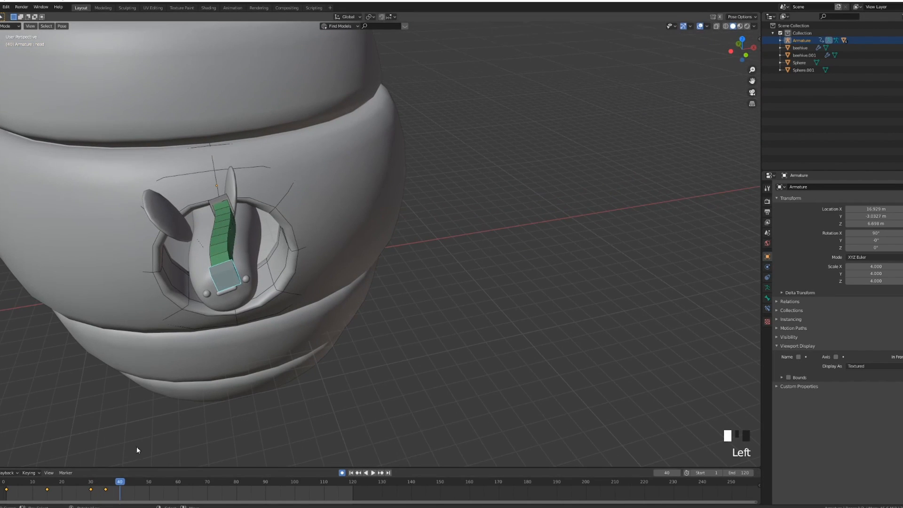
click(268, 390)
key(r)
key(z)
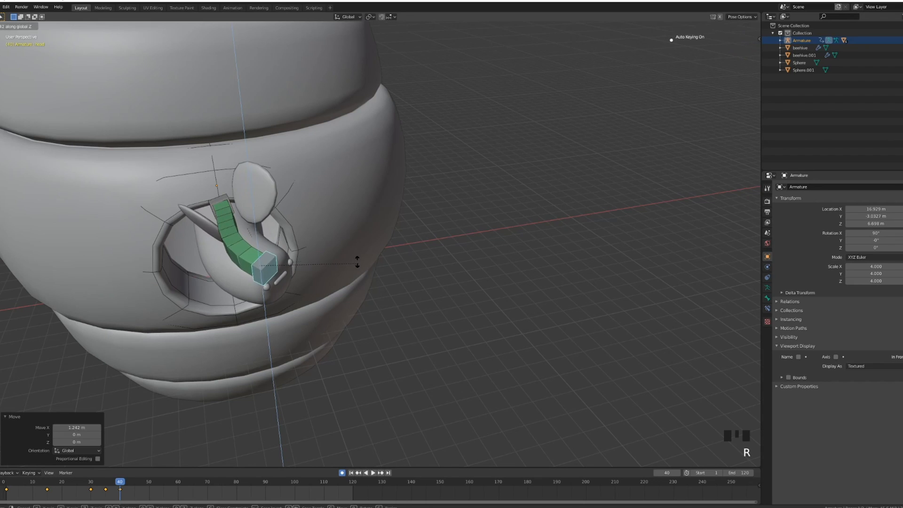
click(333, 241)
mouse_move(347, 280)
middle_down()
mouse_move(305, 283)
mouse_move(366, 280)
mouse_move(371, 256)
middle_up()
drag(47, 492, 18, 492)
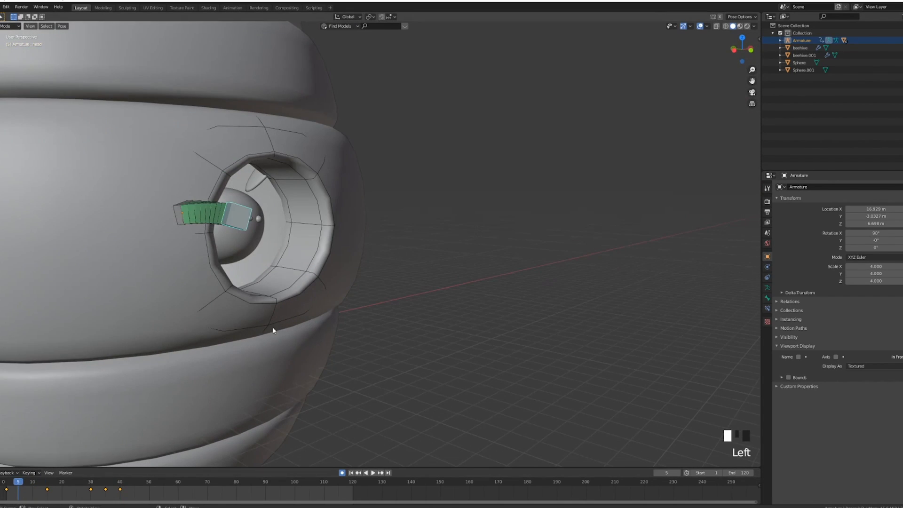
middle_drag(272, 329, 269, 349)
key(alt+a)
key(alt+a)
middle_drag(273, 345, 289, 341)
Copy the head bone's frame 35 keyframe to frame 48 and play back the animation
drag(70, 489, 131, 498)
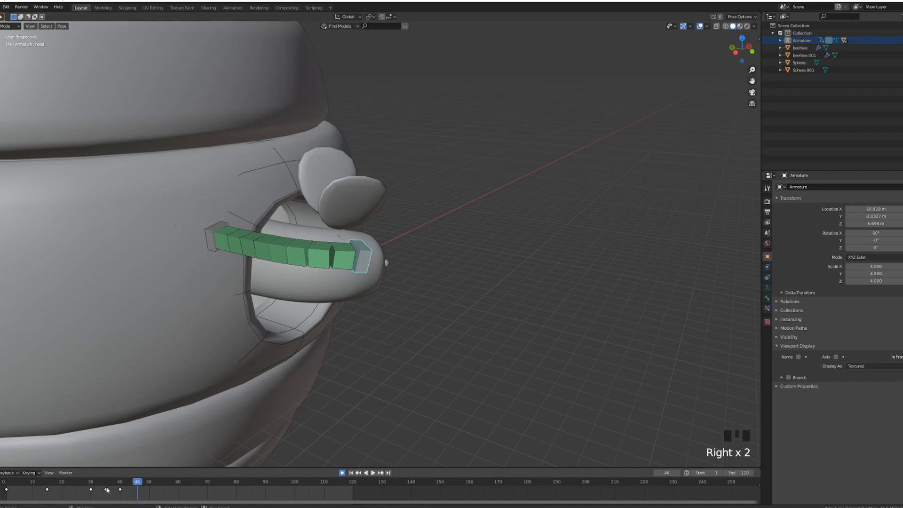
middle_drag(151, 433, 252, 238)
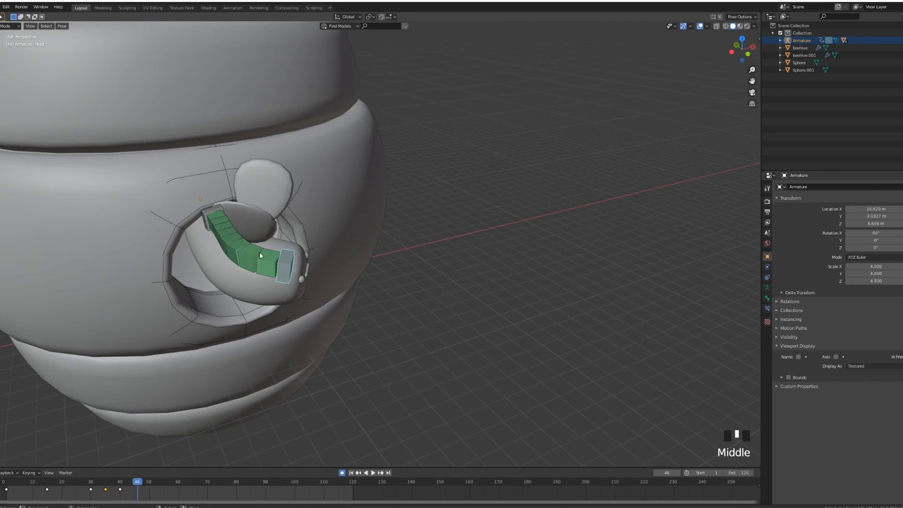
drag(108, 493, 106, 494)
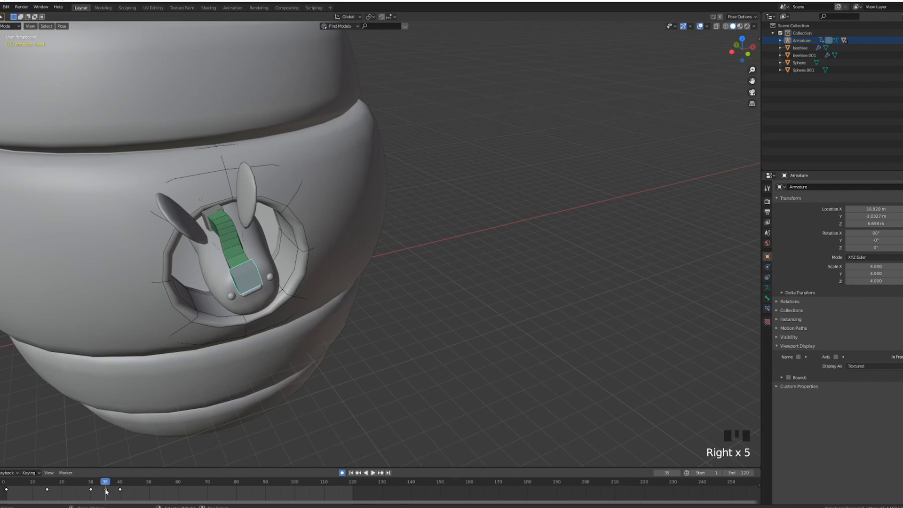
drag(106, 492, 136, 495)
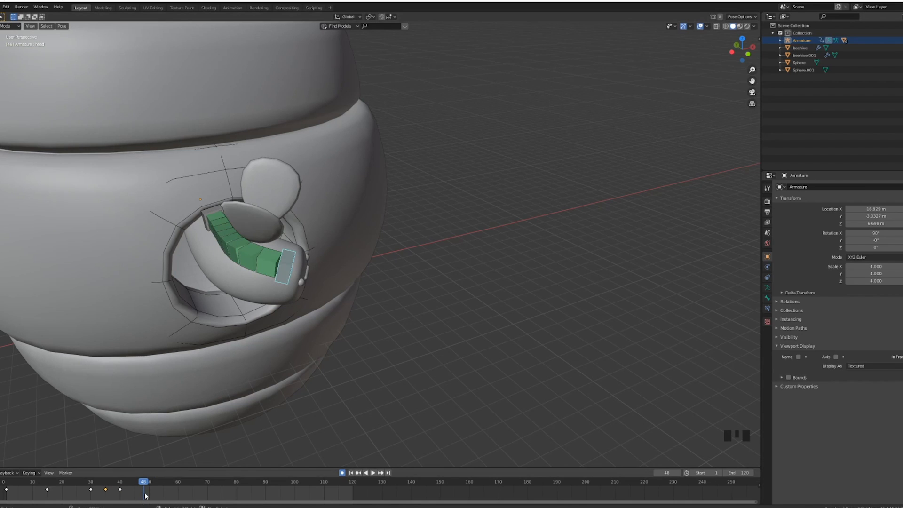
key(ctrl+v)
middle_drag(201, 397, 275, 324)
drag(47, 490, 15, 492)
key(alt+a)
middle_drag(212, 328, 223, 325)
drag(123, 492, 162, 496)
drag(171, 496, 180, 497)
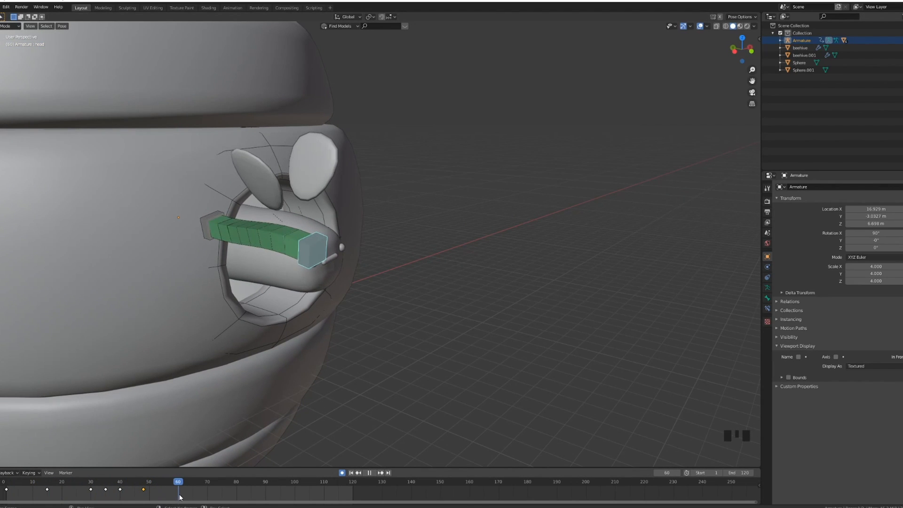
Key the tail bone in its current position at frame 35 without displacing it
right_click(207, 227)
drag(63, 488, 105, 496)
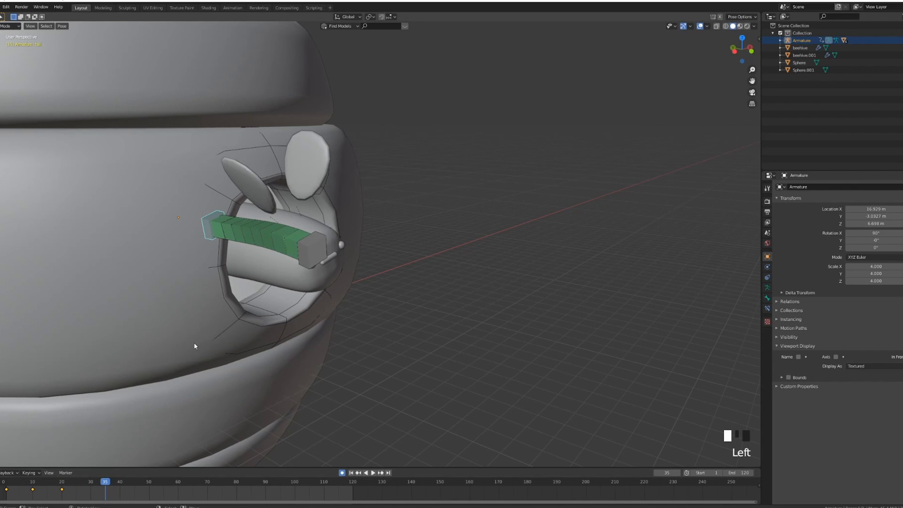
key(g)
click(199, 328)
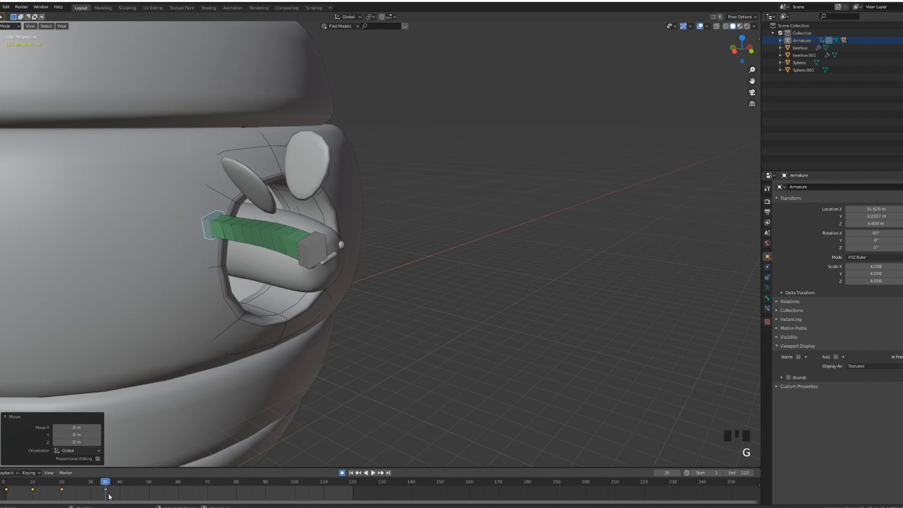
At frame 45, move the tail bone along the Y axis into the hive's opening and play back the animation
drag(111, 493, 123, 492)
key(space)
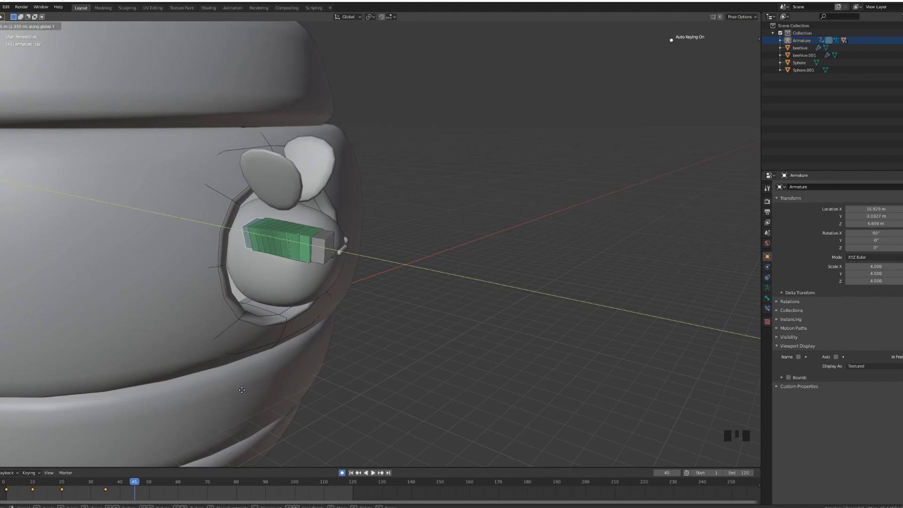
click(234, 391)
middle_drag(234, 391, 201, 379)
drag(128, 485, 12, 484)
middle_drag(183, 364, 306, 349)
key(alt+a)
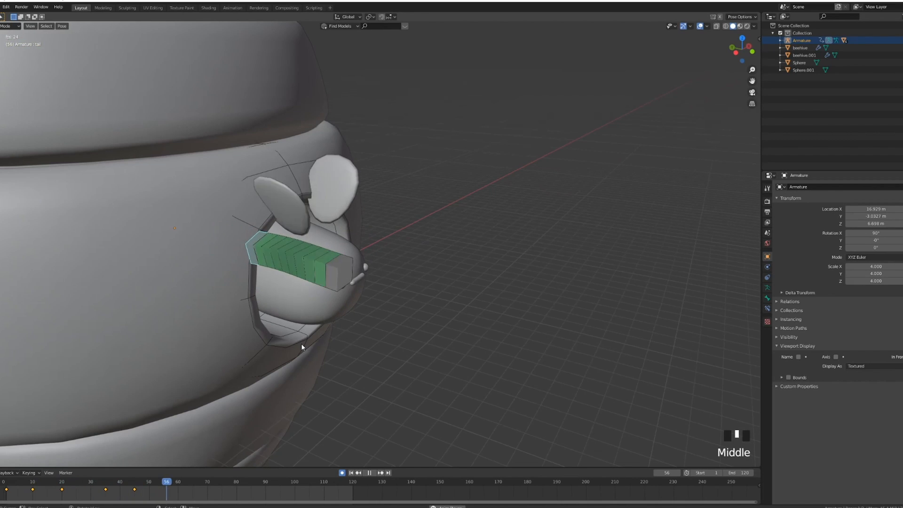
key(alt+a)
Move the head bone farther out of the hive along the Y axis at frame 55
drag(141, 492, 163, 498)
shift+middle_drag(351, 264, 308, 268)
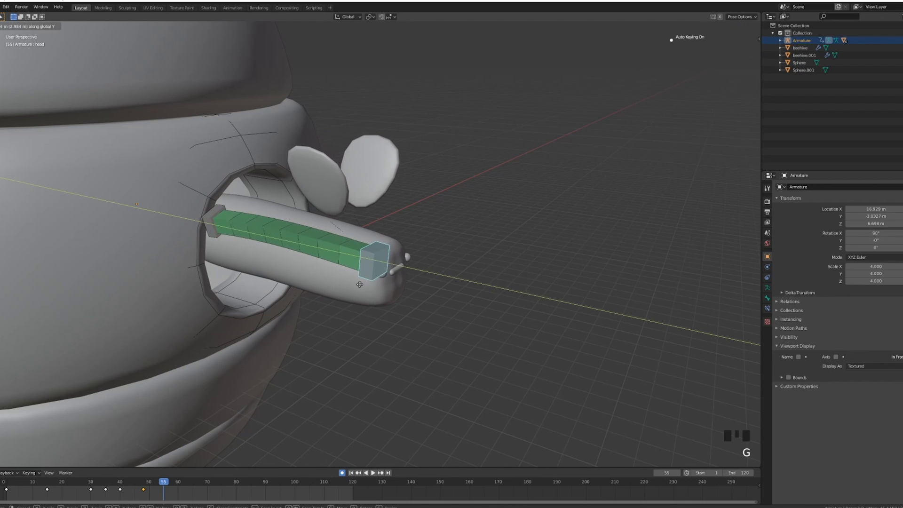
click(361, 288)
At frame 55, pull the tail bone along the Y axis out of the opening behind the head and preview the animation
right_click(210, 224)
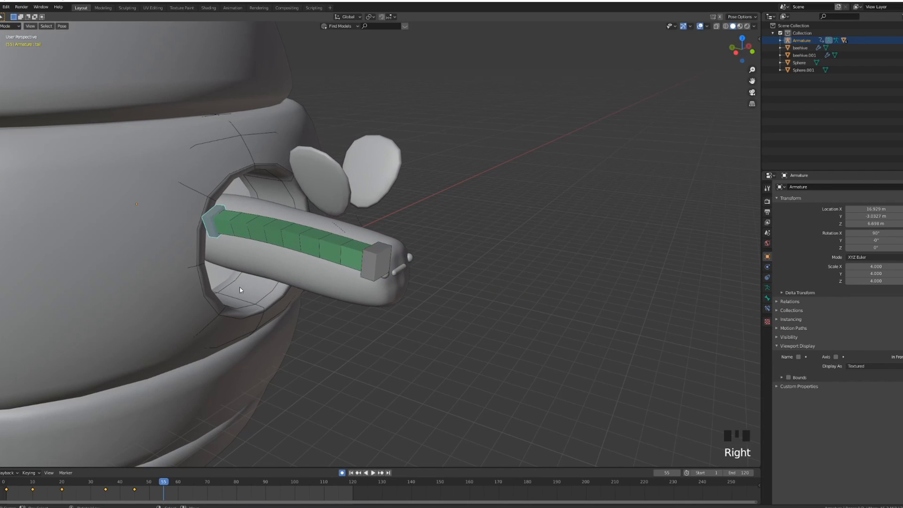
drag(128, 492, 166, 497)
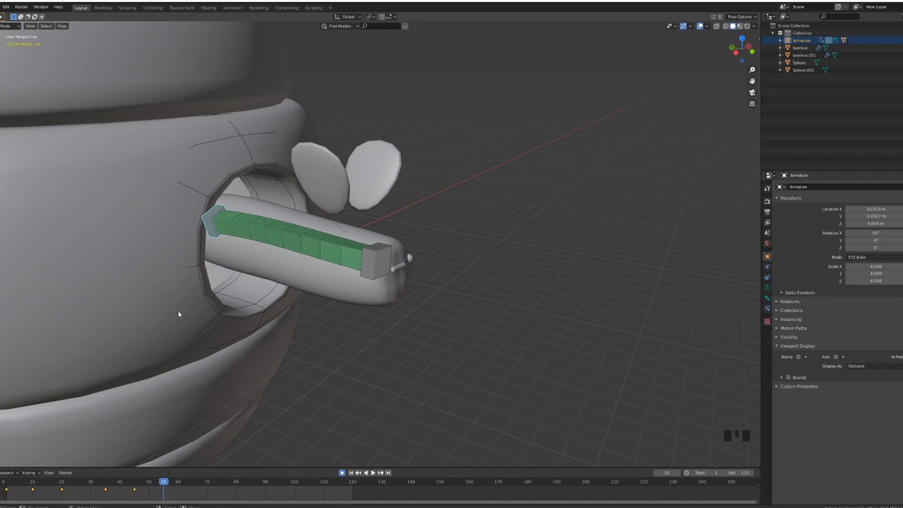
key(g)
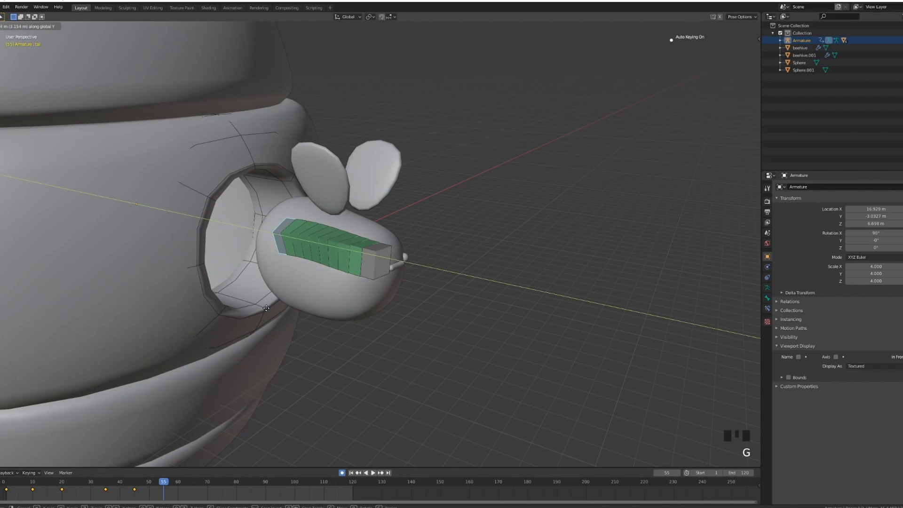
click(266, 307)
drag(134, 496, 9, 493)
key(alt+a)
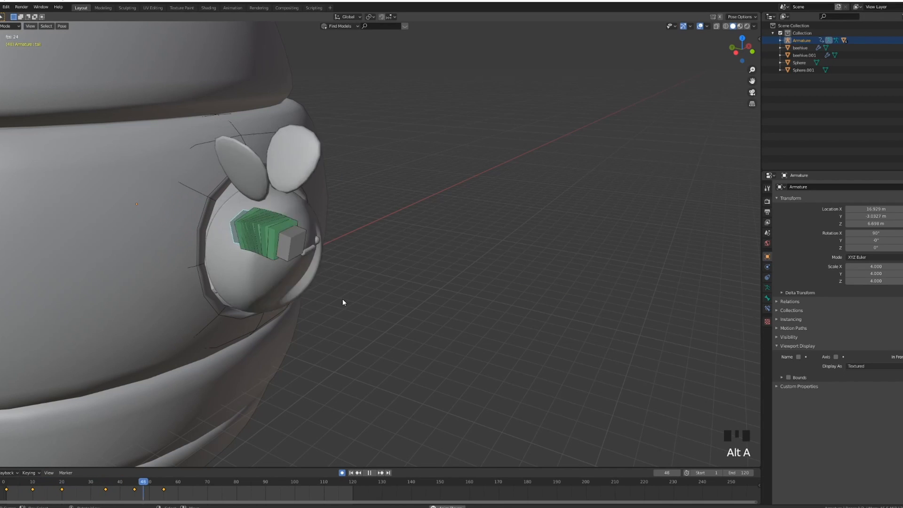
Shift the tail bone's last keyframe from frame 55 to frame 70
click(163, 490)
drag(163, 490, 148, 497)
middle_drag(320, 353, 276, 279)
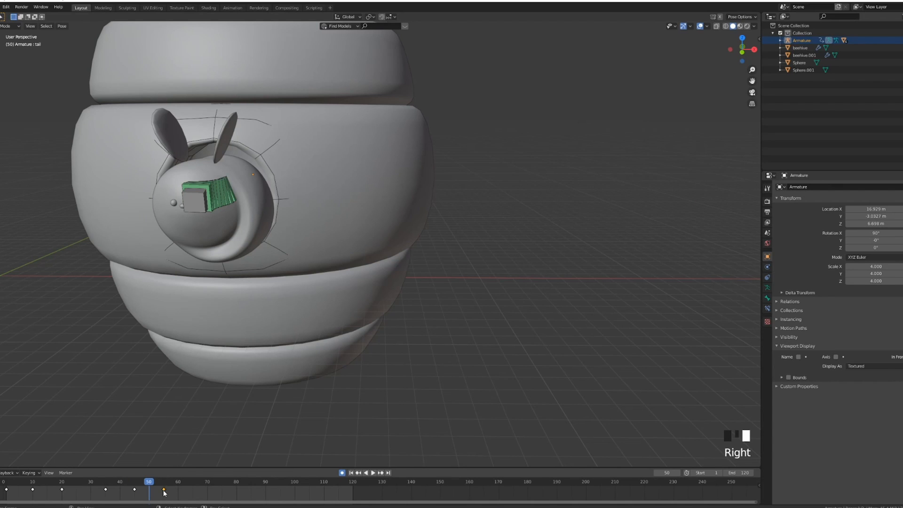
right_drag(164, 492, 167, 491)
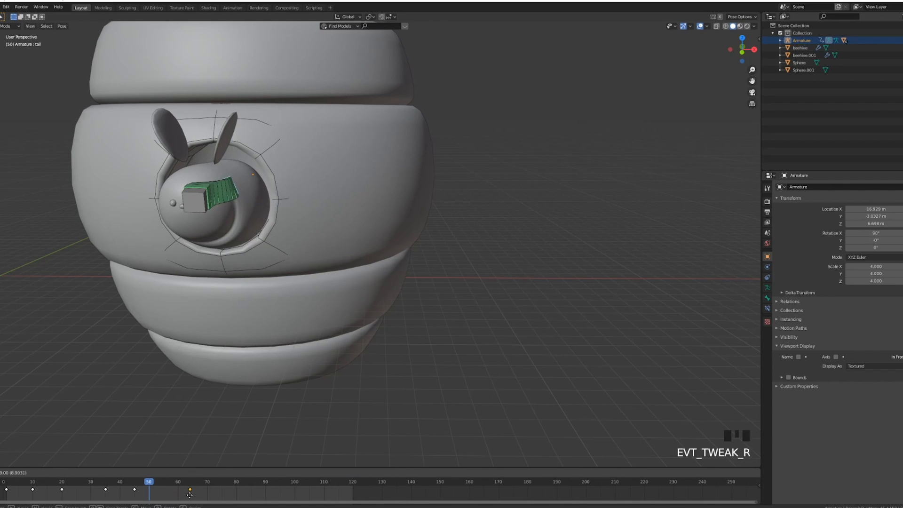
right_drag(193, 494, 207, 495)
middle_drag(282, 282, 315, 289)
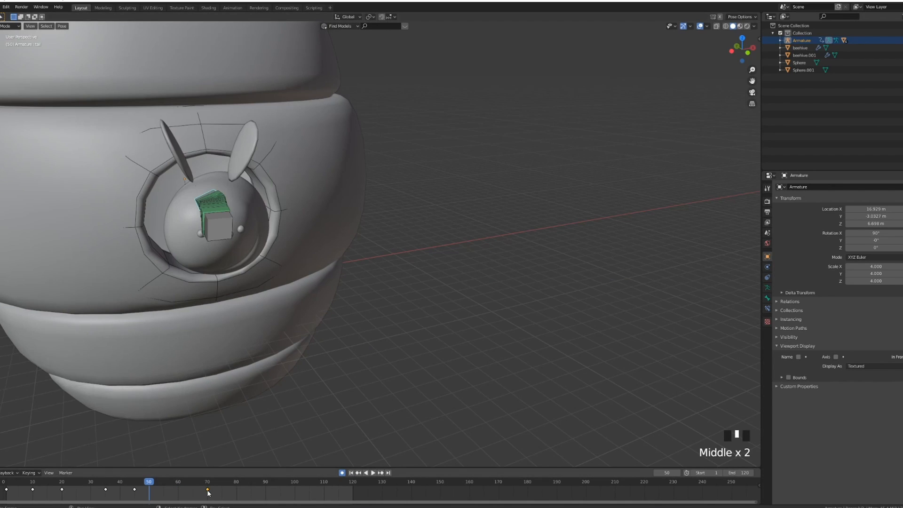
Play back the animation, and at frame 80 lower the head bone about 0.4 m along Z and rotate it around X
middle_drag(215, 338, 162, 274)
middle_drag(252, 177, 332, 190)
drag(139, 492, 201, 498)
middle_drag(371, 272, 326, 275)
key(alt+a)
drag(210, 483, 238, 506)
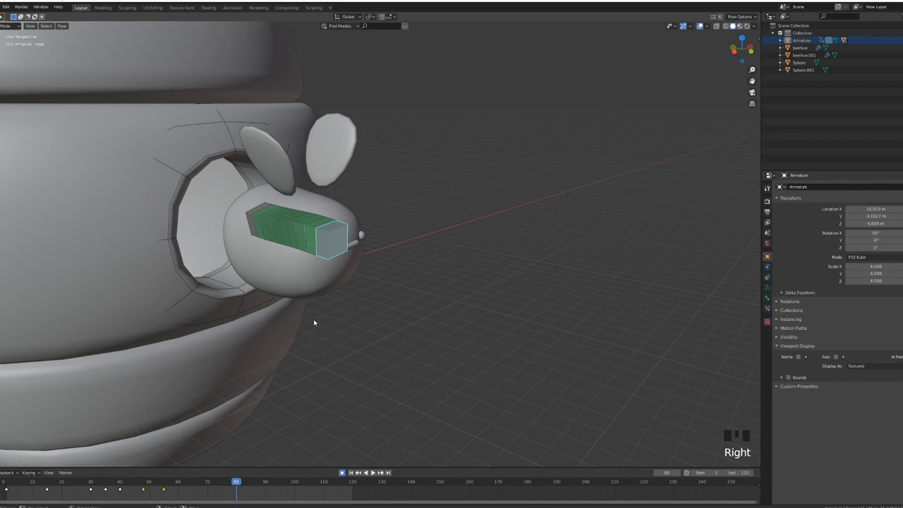
key(g)
key(z)
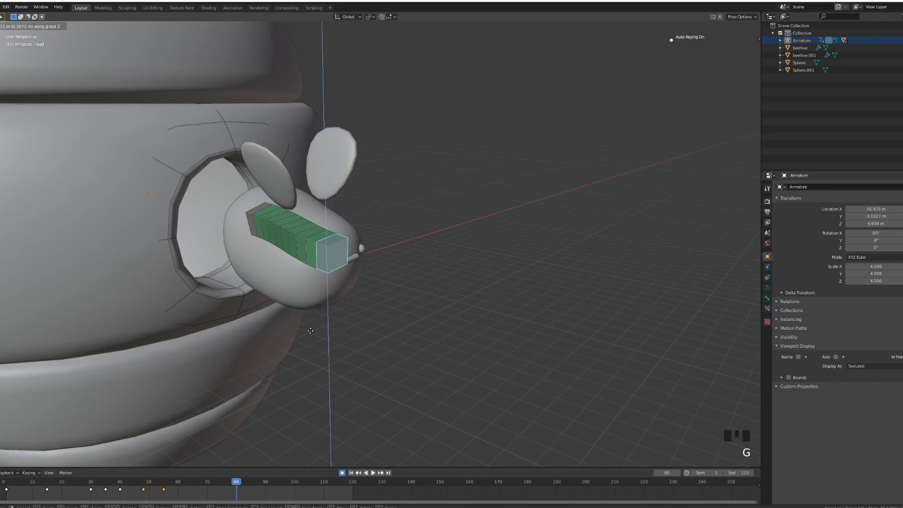
click(318, 333)
key(r)
key(x)
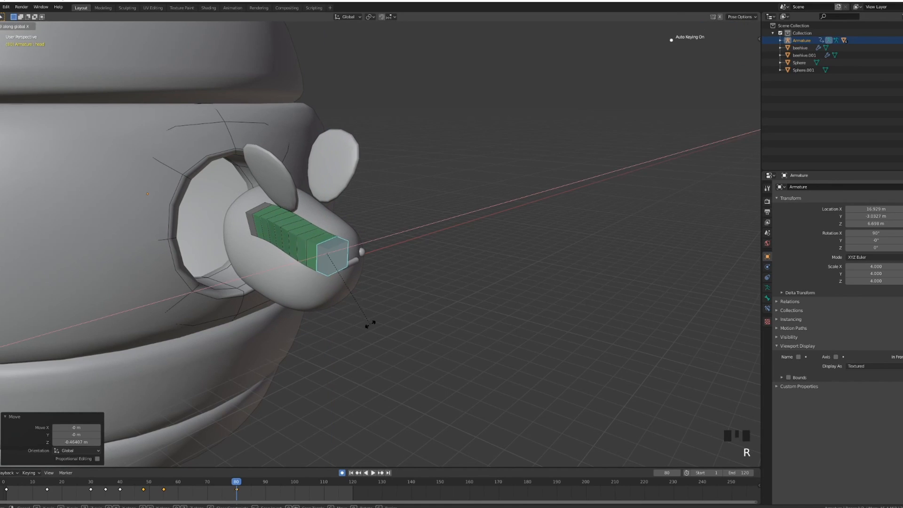
click(379, 300)
At frame 80, lower the tail bone about 0.2 m along the Z axis and rotate it around the X axis
right_click(264, 207)
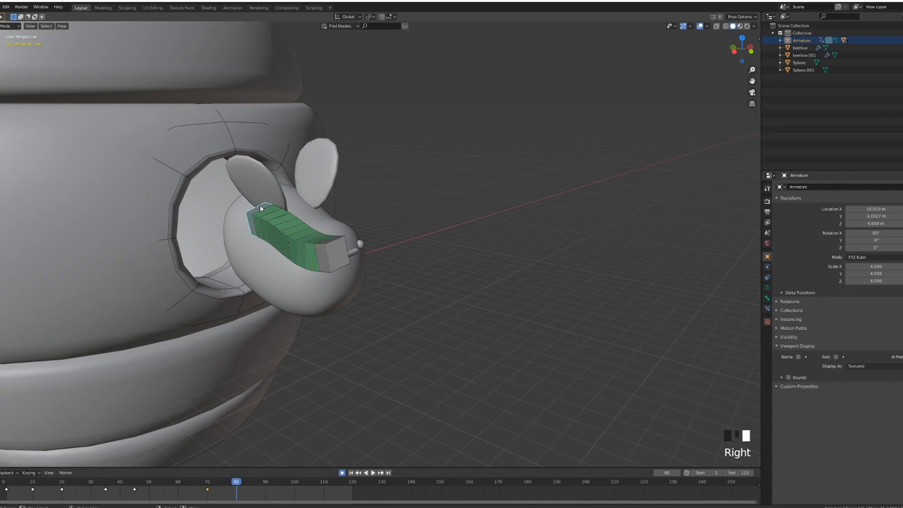
drag(211, 493, 236, 504)
key(g)
key(z)
click(355, 325)
key(r)
key(x)
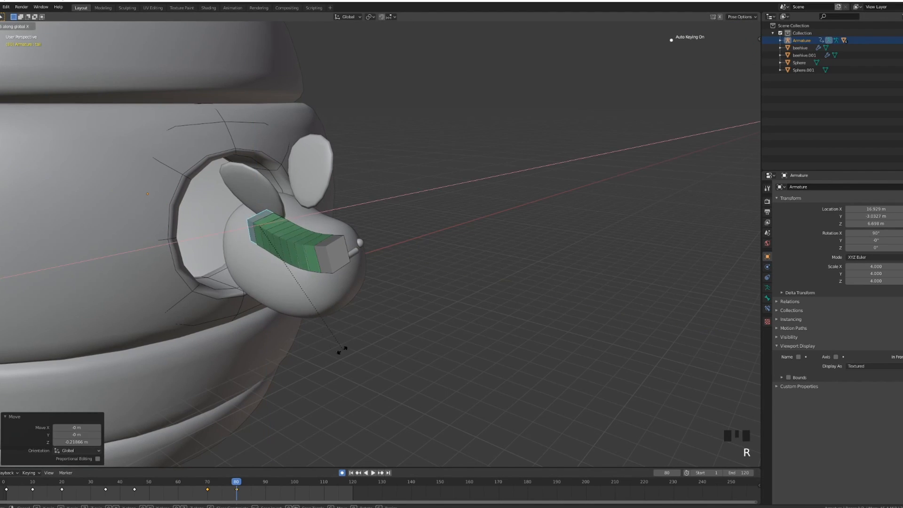
click(310, 365)
At frame 100, raise the head bone about 2 m along Z and pull it about 2 m outward along Y
drag(162, 504, 187, 503)
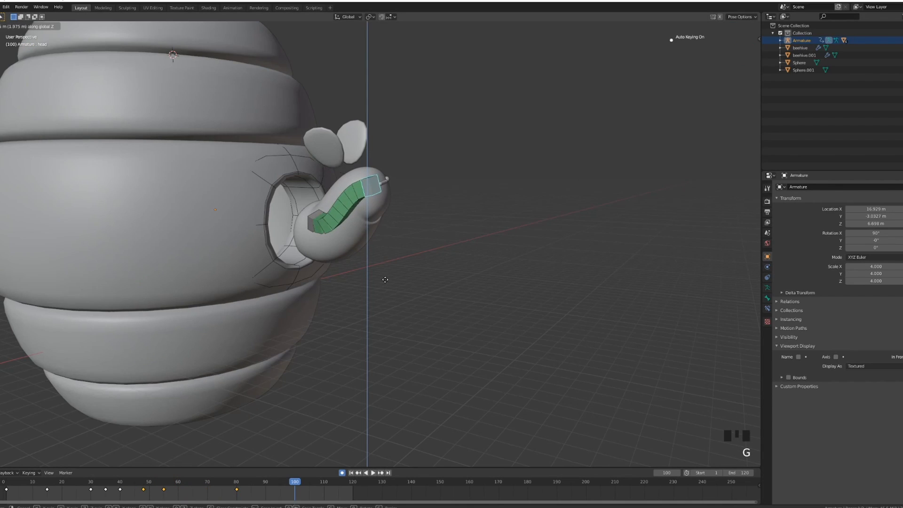
click(385, 280)
key(g)
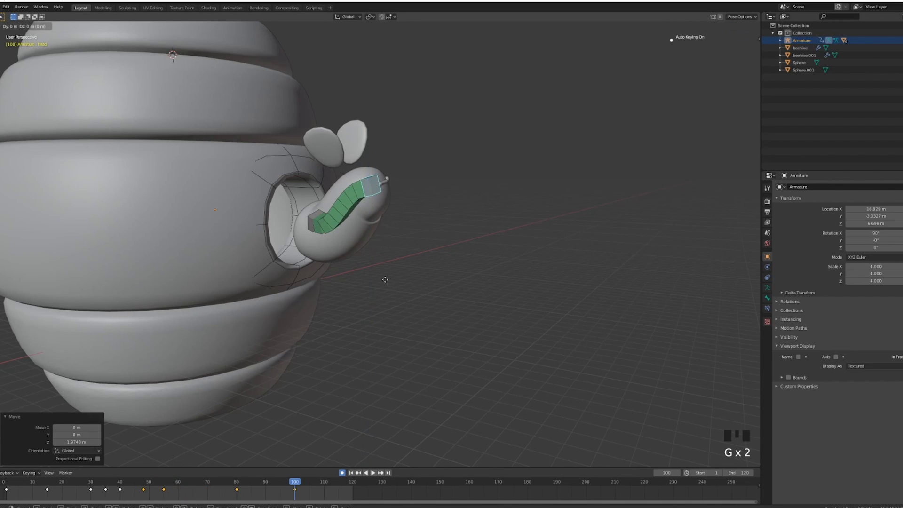
click(408, 285)
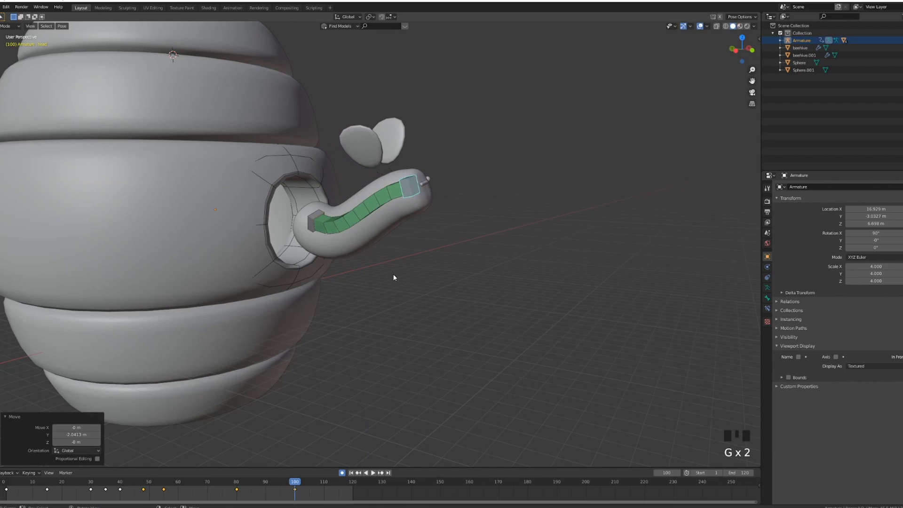
At frame 95, raise the head bone about 3.8 m along Z and pull it away from the hive along Y
right_click(311, 221)
drag(268, 493, 278, 494)
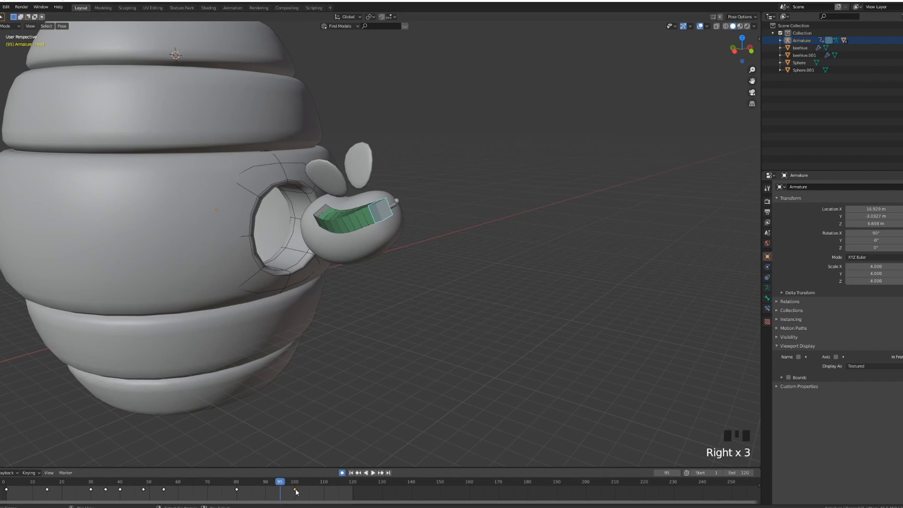
key(g)
click(398, 152)
key(g)
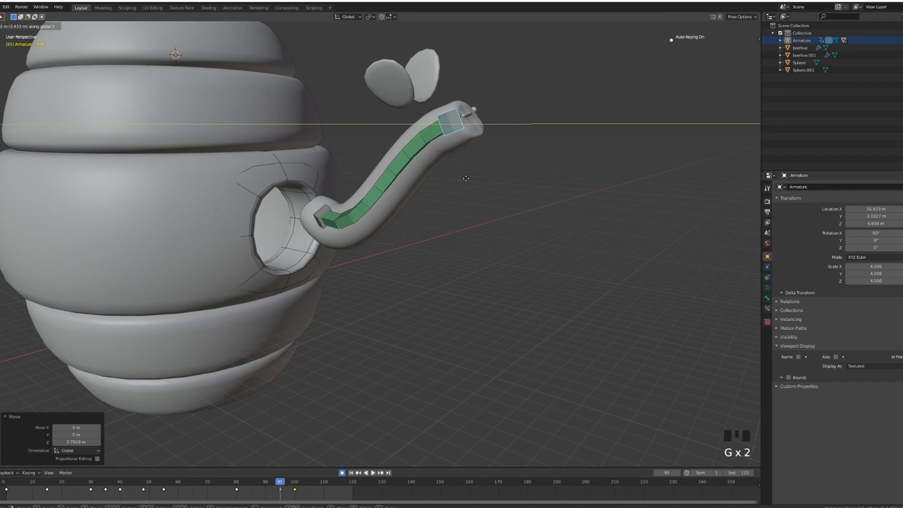
click(465, 178)
At frame 93, position the tail bone behind the head: about 4 m up along Z, outward along Y, and about 1.6 m back down
right_click(322, 211)
mouse_move(287, 492)
mouse_down()
mouse_move(228, 494)
mouse_move(275, 500)
mouse_up()
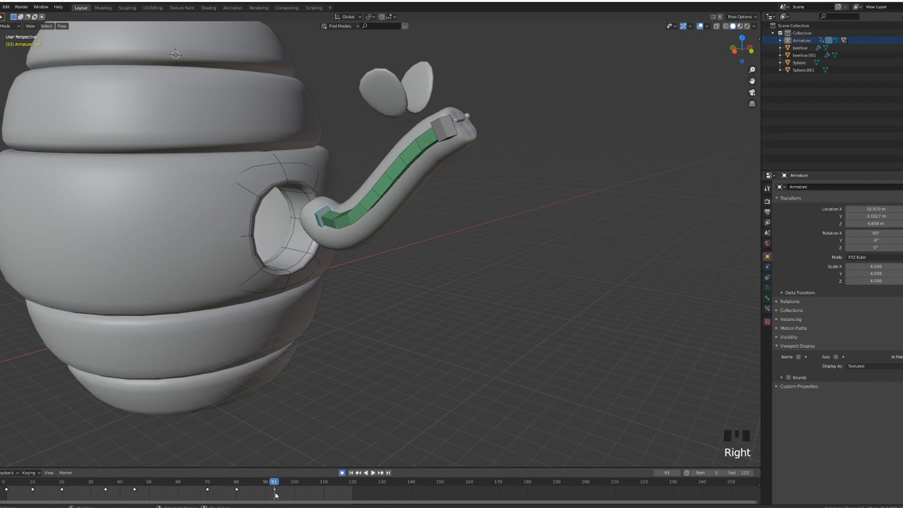
key(g)
click(358, 237)
key(g)
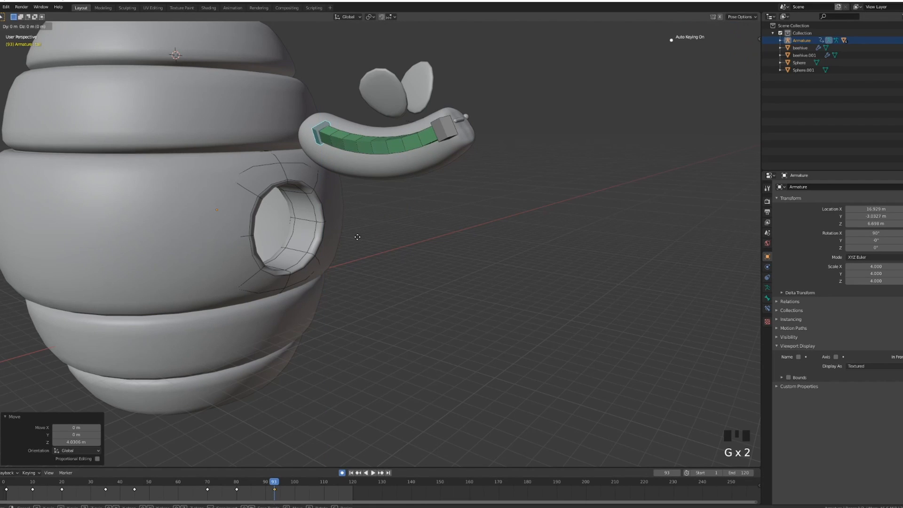
click(400, 272)
key(g)
key(z)
click(392, 310)
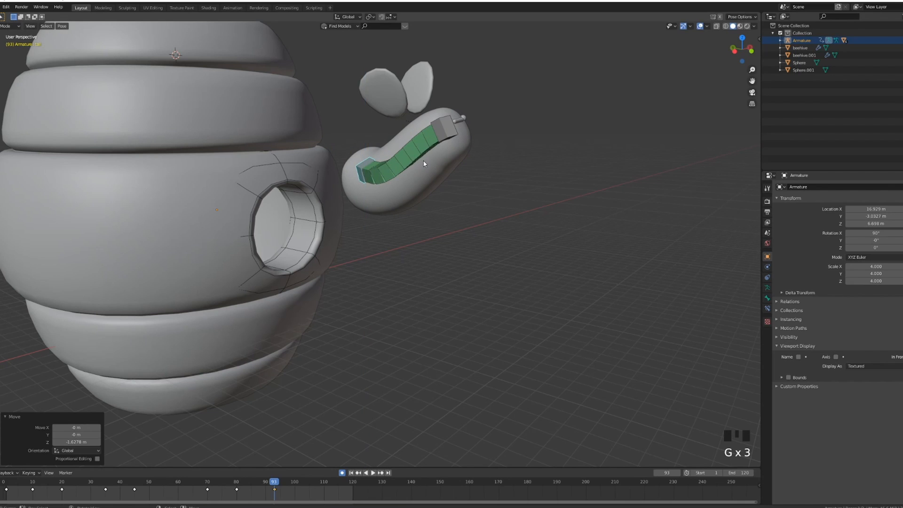
Rotate the tail bone about -40° around the X axis and shift it along Y closer to the head at frame 93
key(r)
key(x)
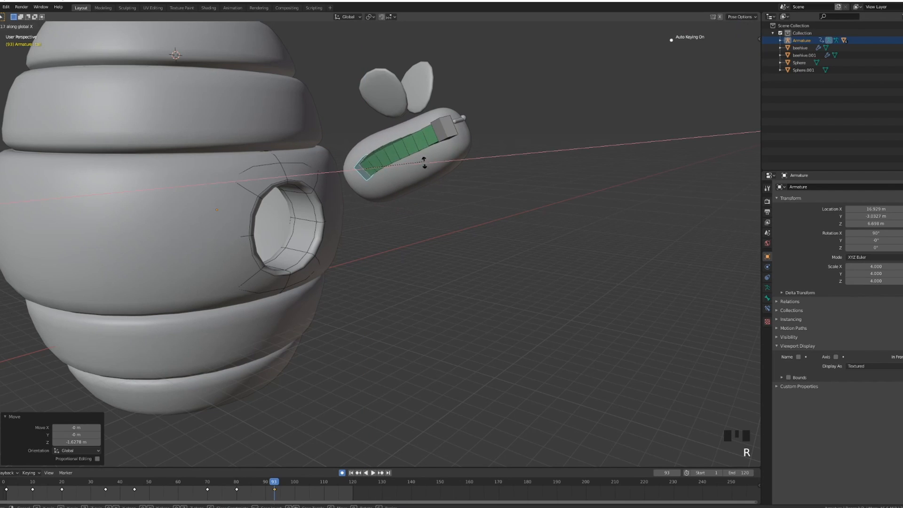
click(424, 166)
key(g)
key(y)
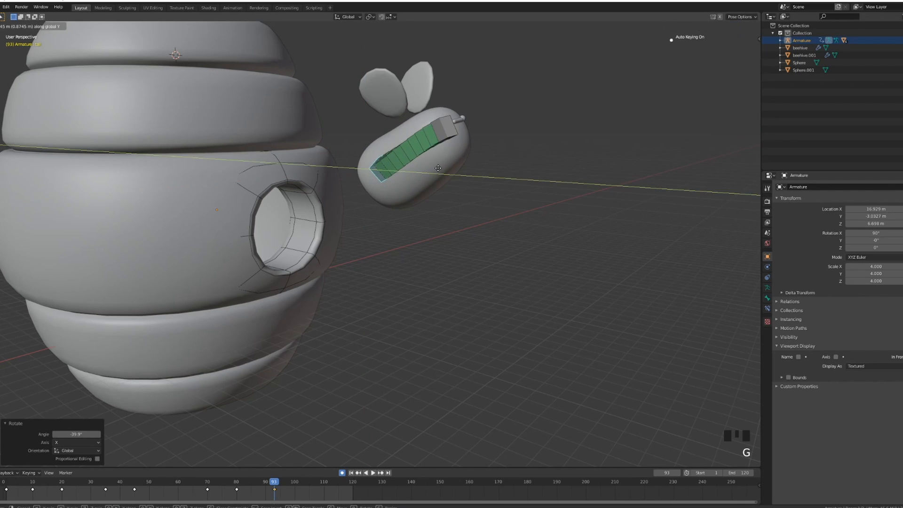
click(438, 170)
Play back the animation and shift the tail bone's frame 80 keyframe to frame 85
middle_drag(438, 170, 371, 186)
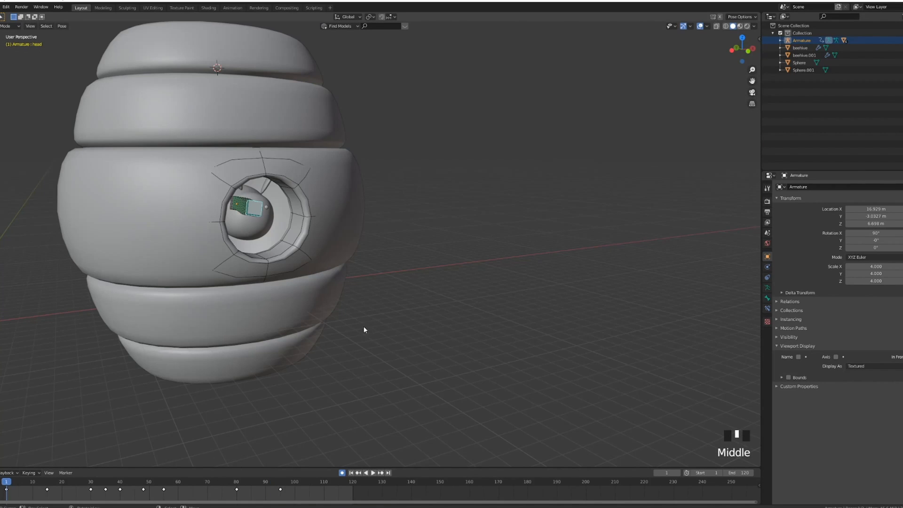
key(alt+a)
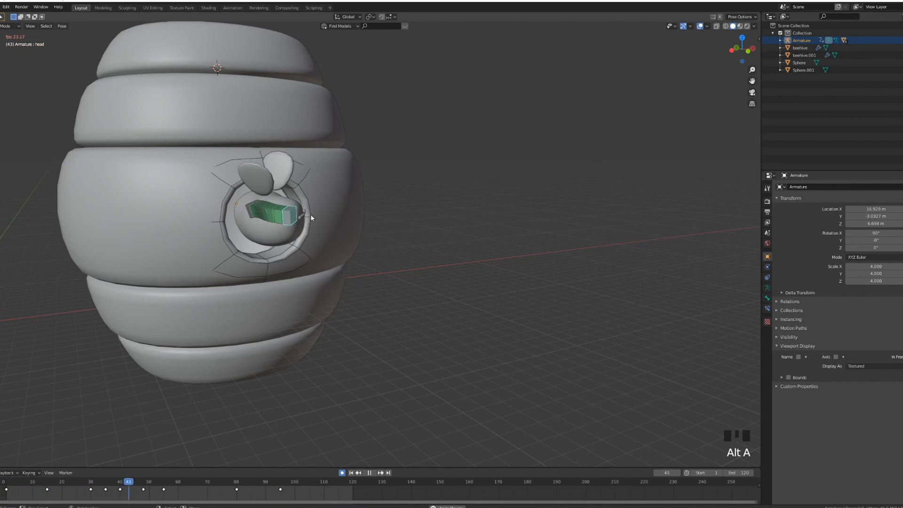
middle_drag(257, 225, 308, 236)
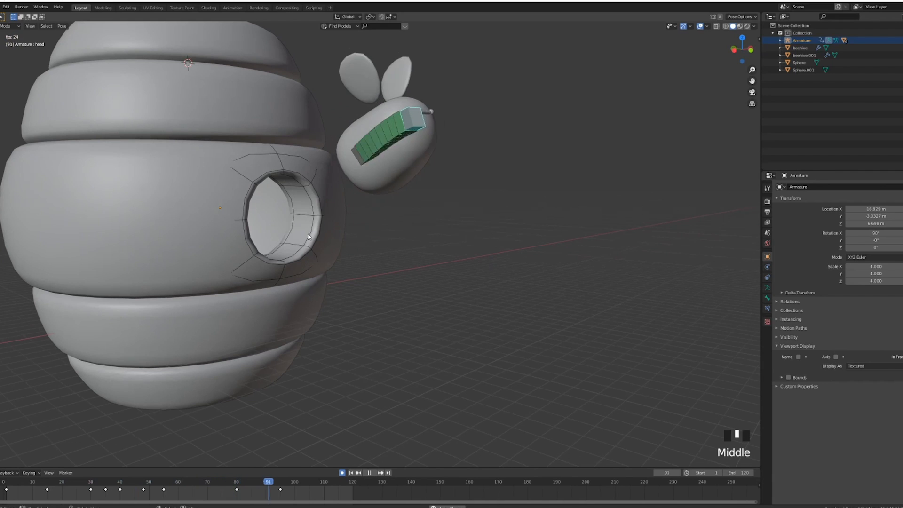
key(alt+a)
click(210, 500)
drag(211, 502, 237, 485)
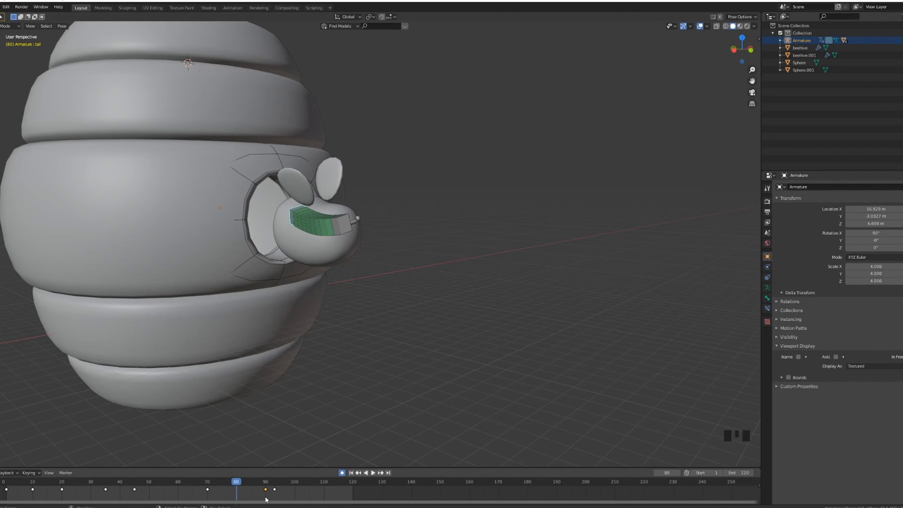
drag(225, 492, 253, 500)
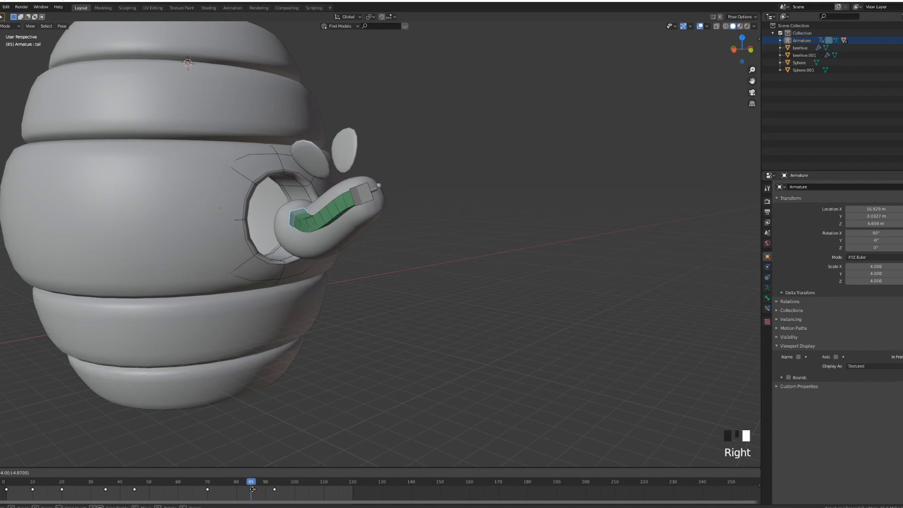
mouse_move(245, 493)
mouse_down()
mouse_move(215, 494)
mouse_move(268, 497)
mouse_move(252, 500)
mouse_up()
At frame 85, rotate the tail bone around the X axis to straighten the bend behind the head
key(r)
key(x)
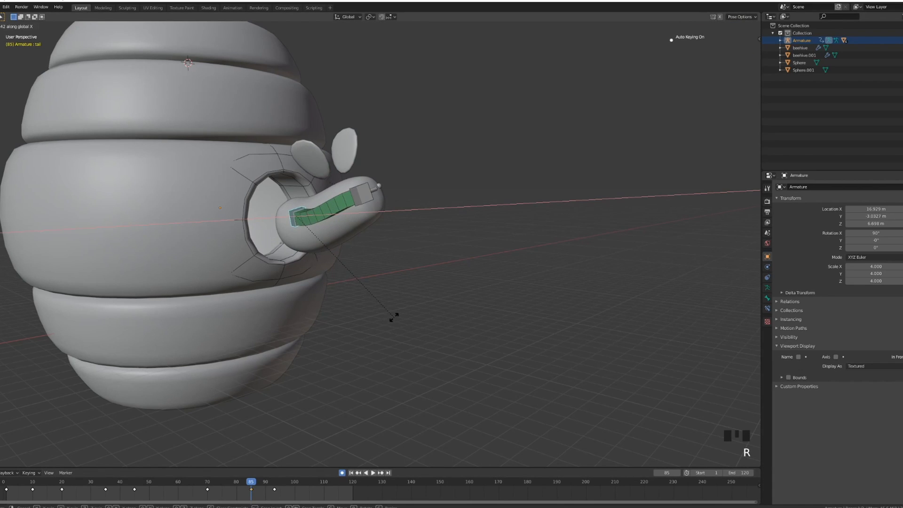
click(394, 316)
Scrub and play back the animation from several angles to review how the bee leaves the hive
drag(209, 495, 274, 493)
scroll(360, 270, down, 2)
middle_drag(360, 270, 333, 312)
scroll(319, 312, up, 2)
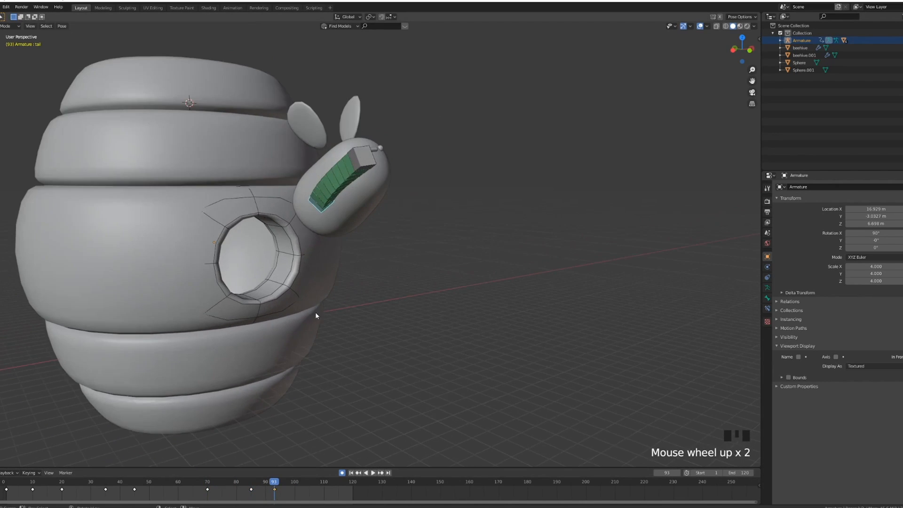
drag(195, 495, 99, 502)
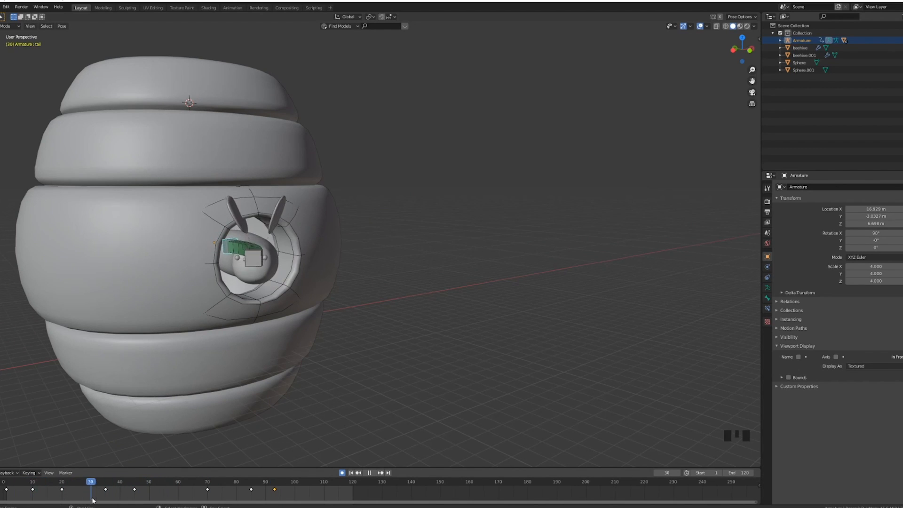
drag(136, 497, 92, 491)
middle_drag(282, 336, 306, 228)
key(alt+a)
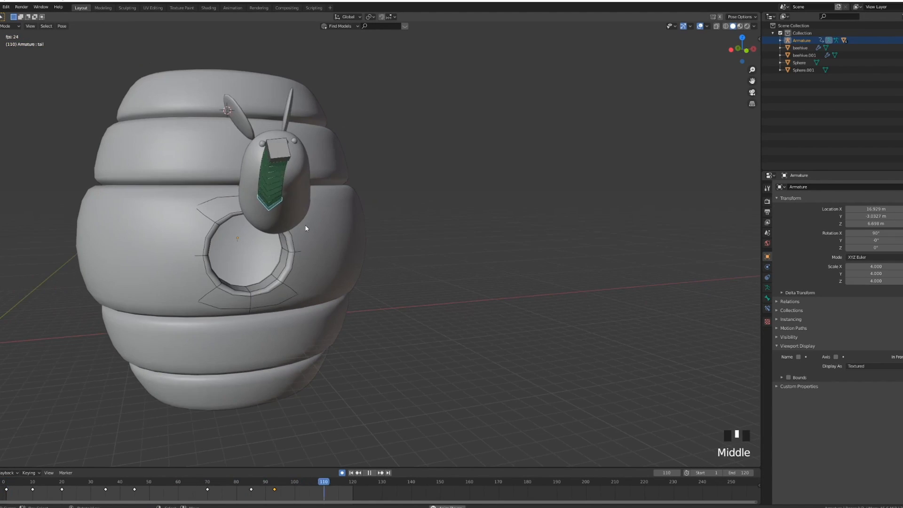
middle_drag(343, 236, 341, 257)
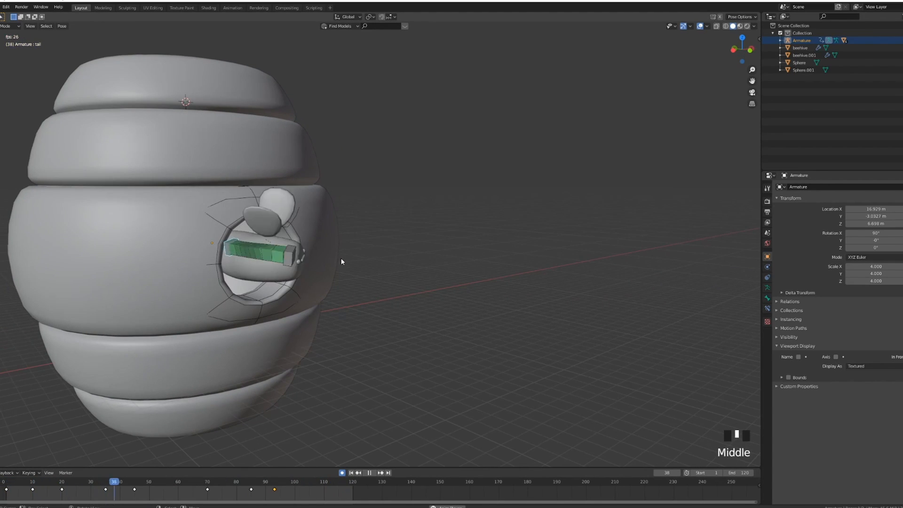
key(alt+a)
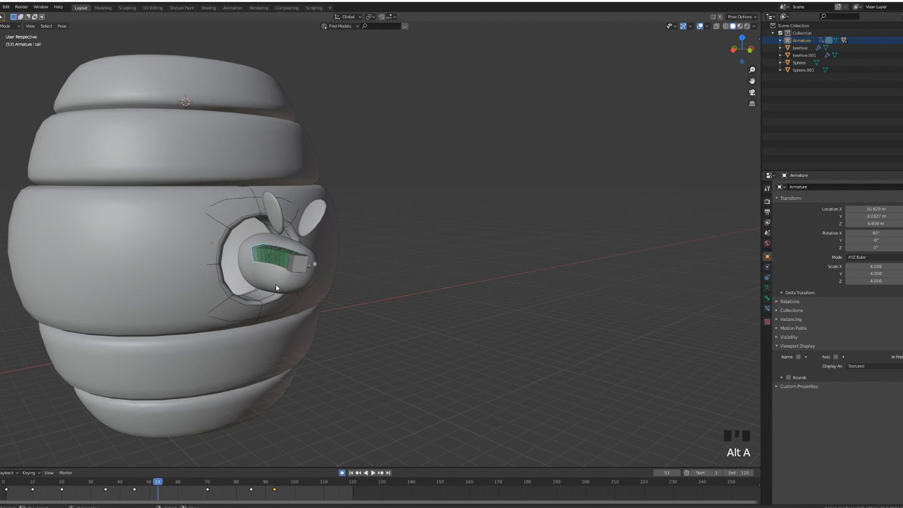
At frame 121, raise the head bone about 6.1 m along the Z axis
drag(123, 492, 356, 494)
right_click(368, 153)
shift+middle_drag(351, 282, 352, 312)
key(g)
key(z)
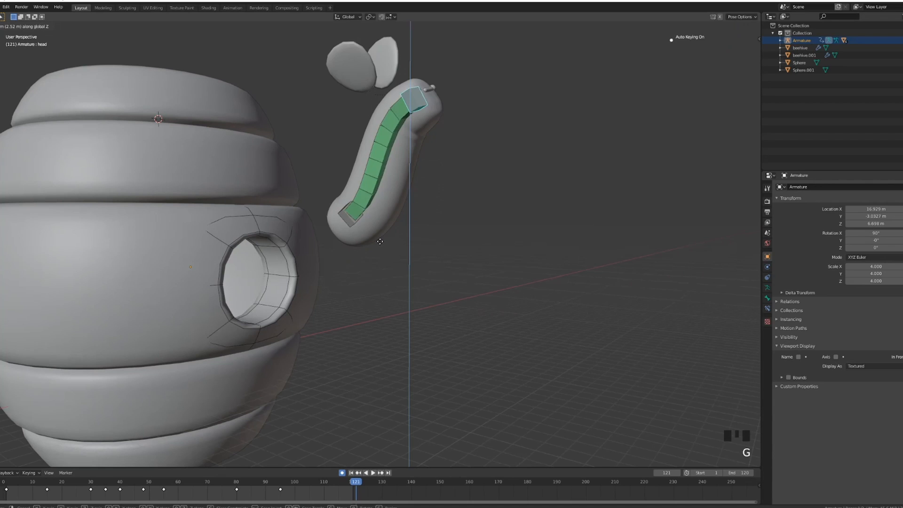
click(406, 153)
scroll(377, 238, down, 2)
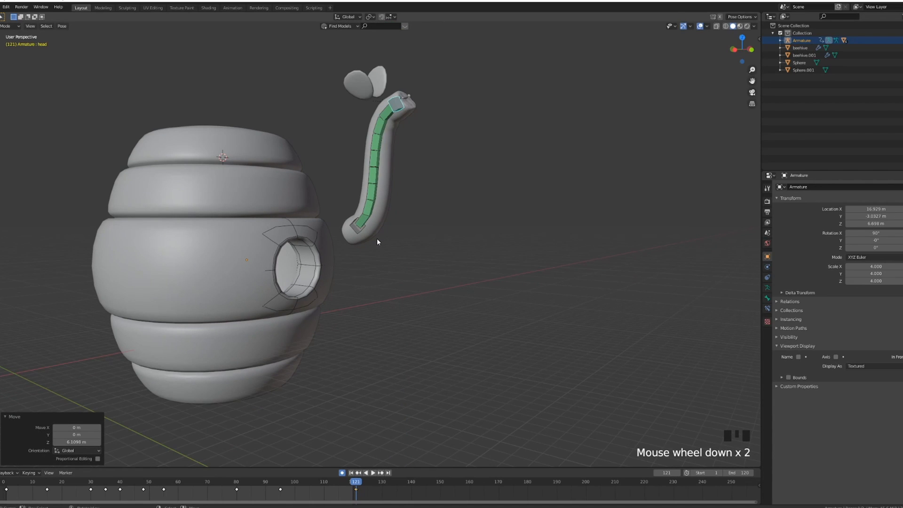
Raise the head bone a further 3.2 m or so along Z and move it along Y away from the hive
key(g)
key(z)
click(397, 192)
key(g)
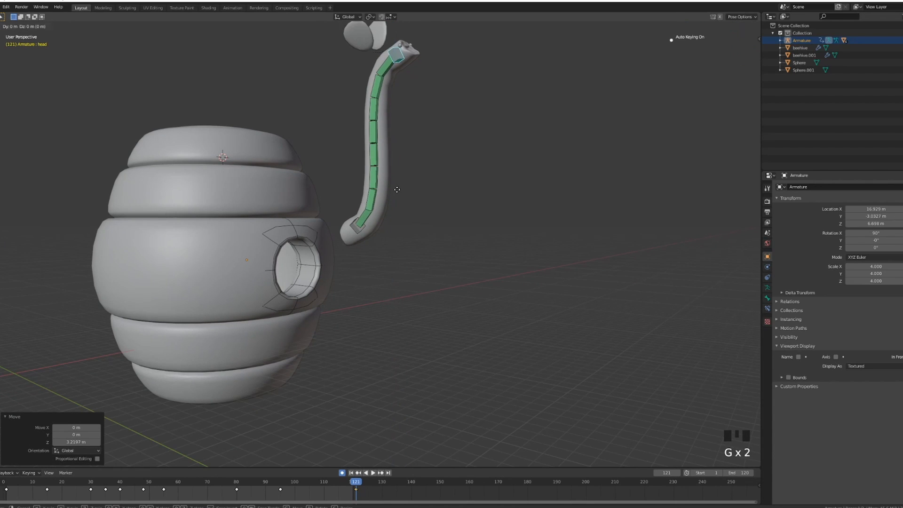
click(449, 189)
At frame 121, raise the tail bone nearly 12 m along Z and move it along Y toward the head
right_click(355, 227)
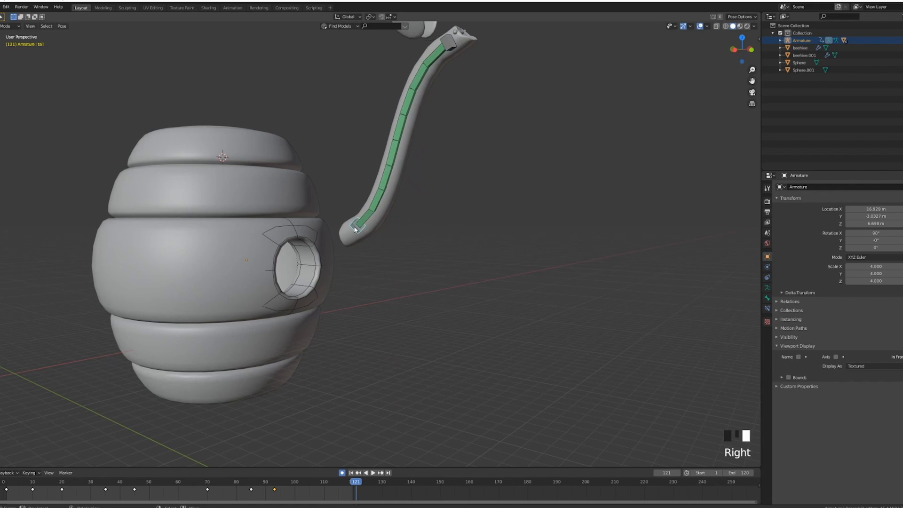
key(g)
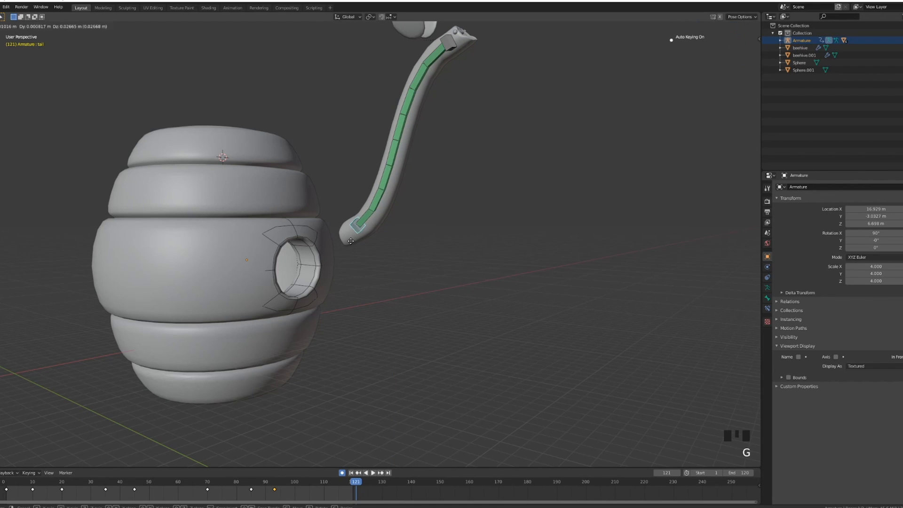
key(z)
click(389, 72)
key(g)
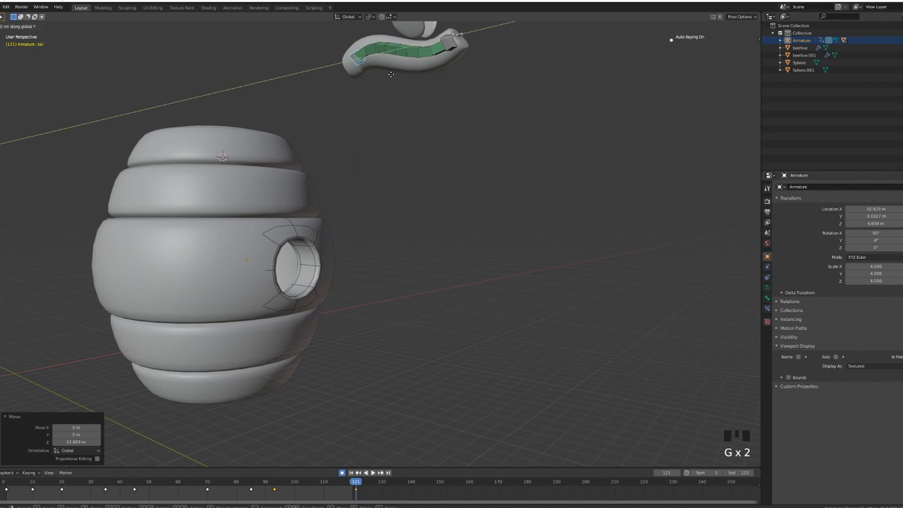
click(441, 95)
Lower the tail bone about 2.1 m along Z, adjust it about 0.65 m along Y, and play back the animation
key(g)
key(z)
click(447, 126)
key(g)
key(y)
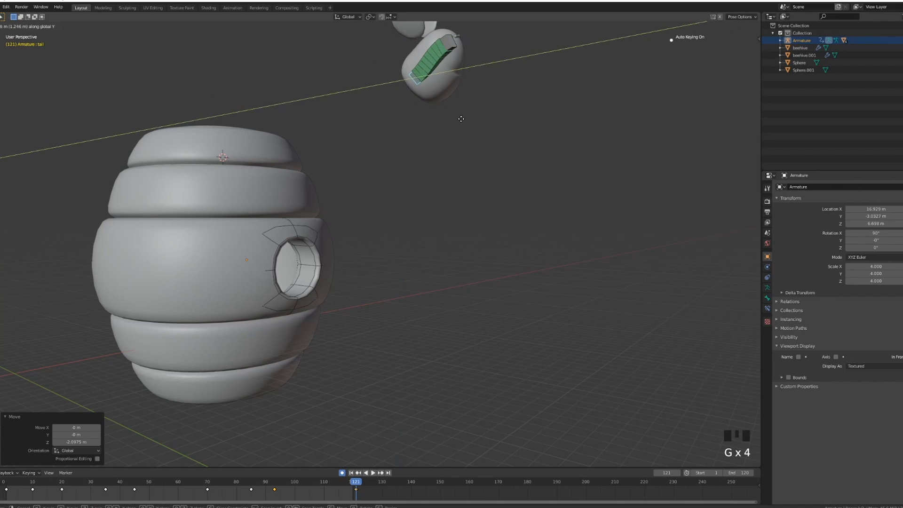
click(455, 117)
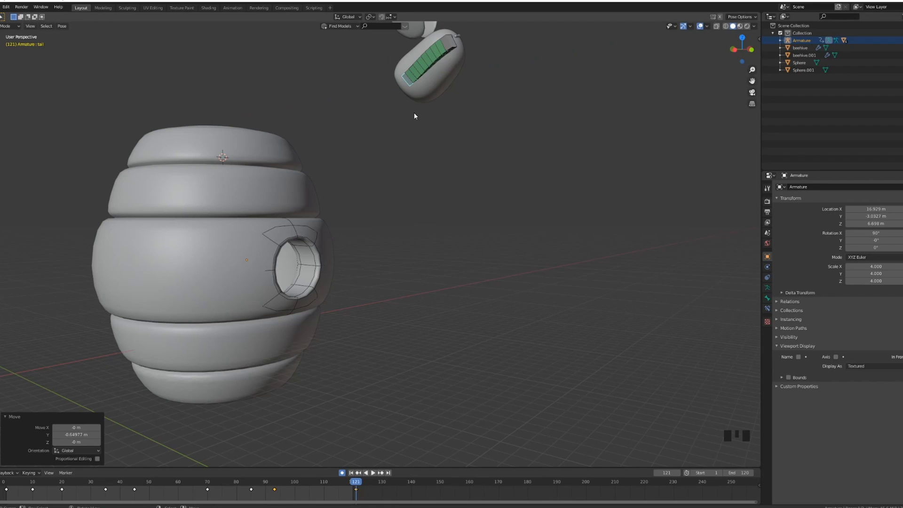
key(space)
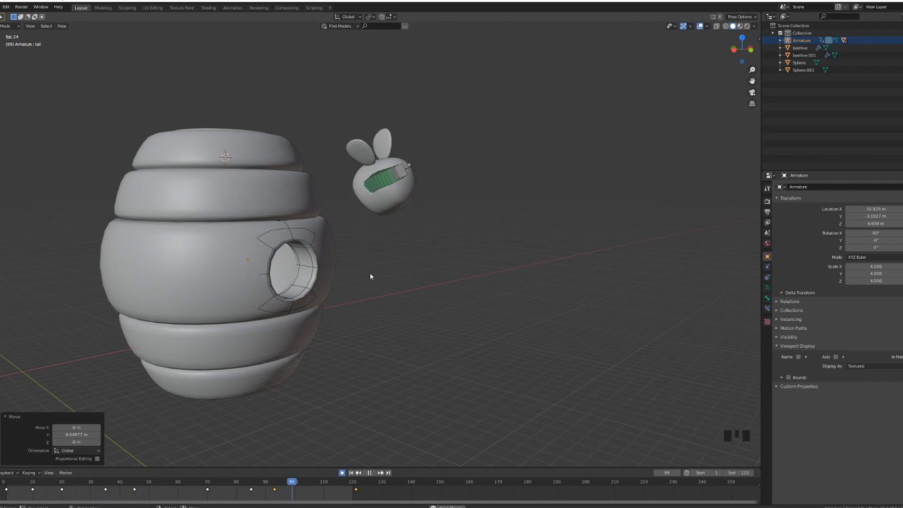
Play back the bee animation and examine its exit through the hive opening from several angles
mouse_move(379, 260)
middle_down()
mouse_move(351, 266)
mouse_move(389, 241)
mouse_move(466, 260)
mouse_move(360, 255)
mouse_move(369, 264)
middle_up()
key(alt+a)
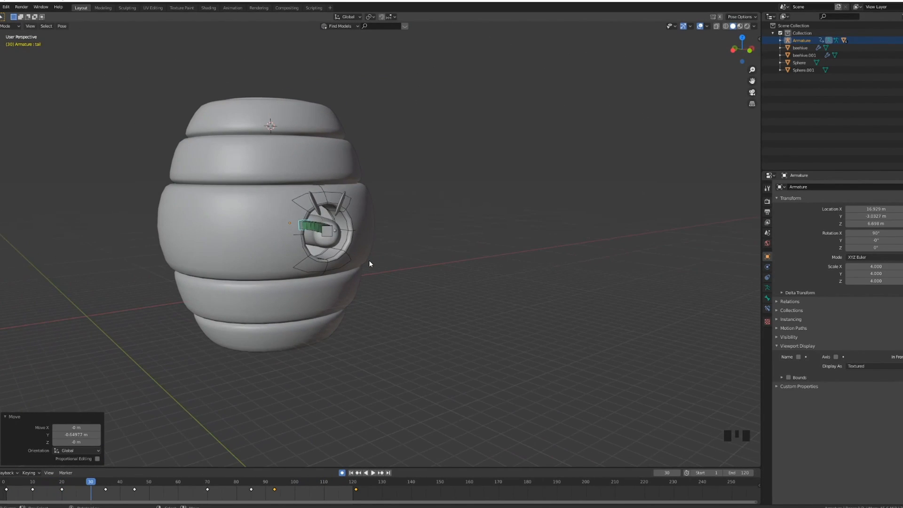
middle_drag(353, 270, 328, 288)
key(alt+a)
middle_drag(419, 178, 384, 227)
scroll(369, 211, up, 3)
key(alt+a)
scroll(349, 223, down, 5)
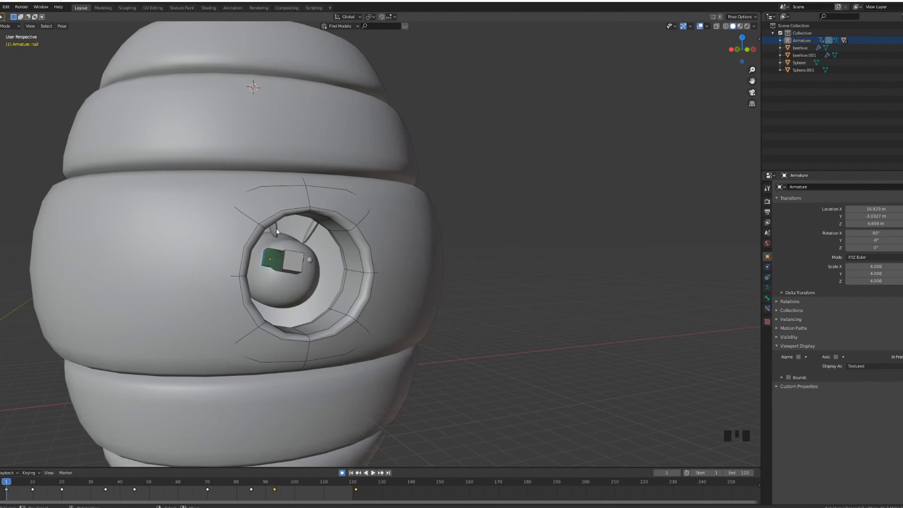
Switch to Object Mode, select the bee's right wing, and apply its Subdivision modifier
click(10, 26)
click(12, 35)
click(315, 228)
mouse_move(314, 228)
middle_down()
mouse_move(284, 220)
mouse_move(331, 227)
middle_up()
scroll(258, 229, down, 1)
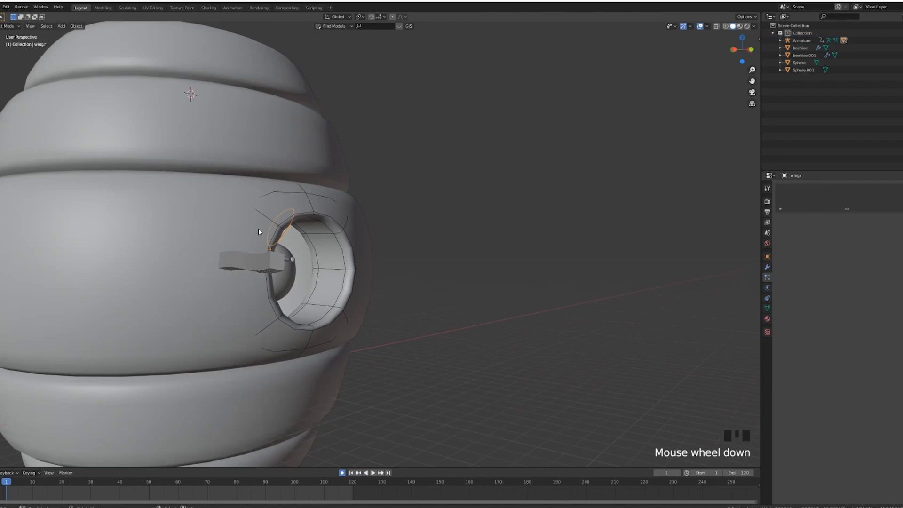
scroll(258, 231, up, 3)
middle_drag(258, 231, 412, 227)
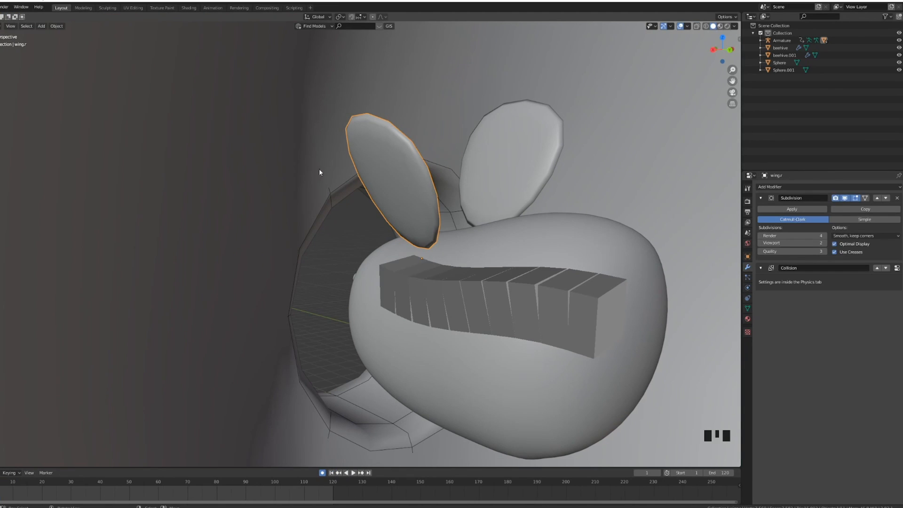
click(782, 209)
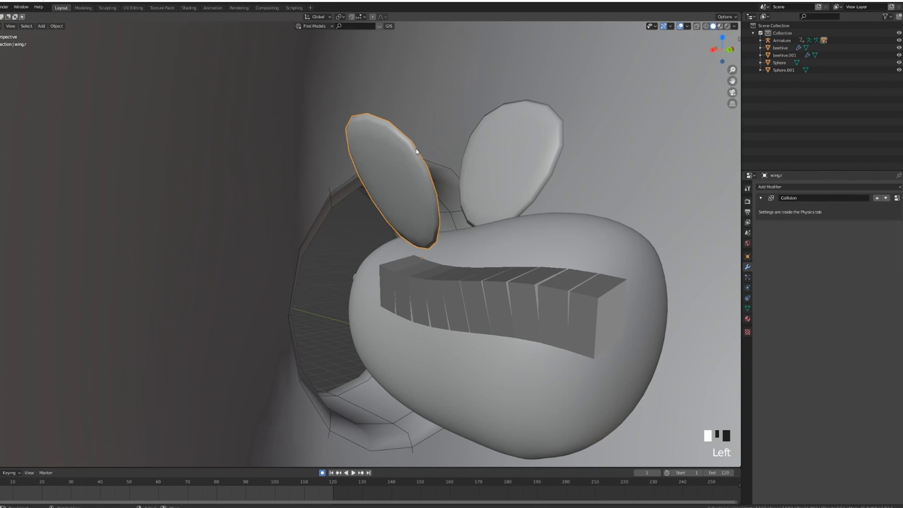
Create a vertex group named wing for the faces at the base of the right wing, and return to Object Mode
key(Tab)
middle_drag(438, 183, 417, 197)
scroll(417, 197, up, 3)
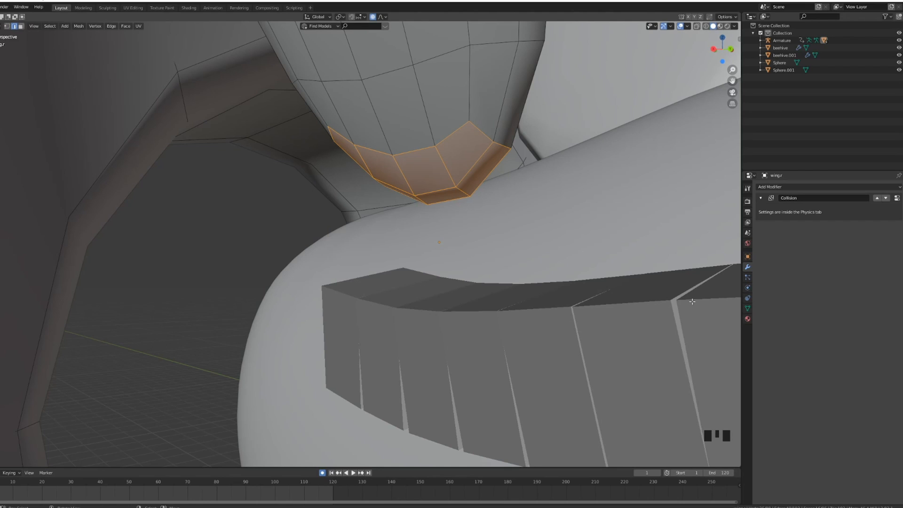
click(747, 310)
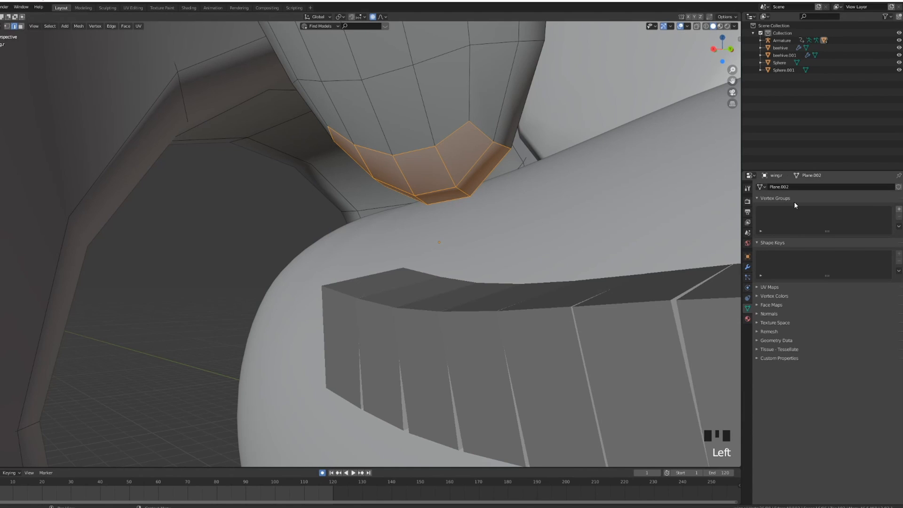
click(899, 210)
click(772, 211)
double_click(772, 211)
text(wing)
click(466, 141)
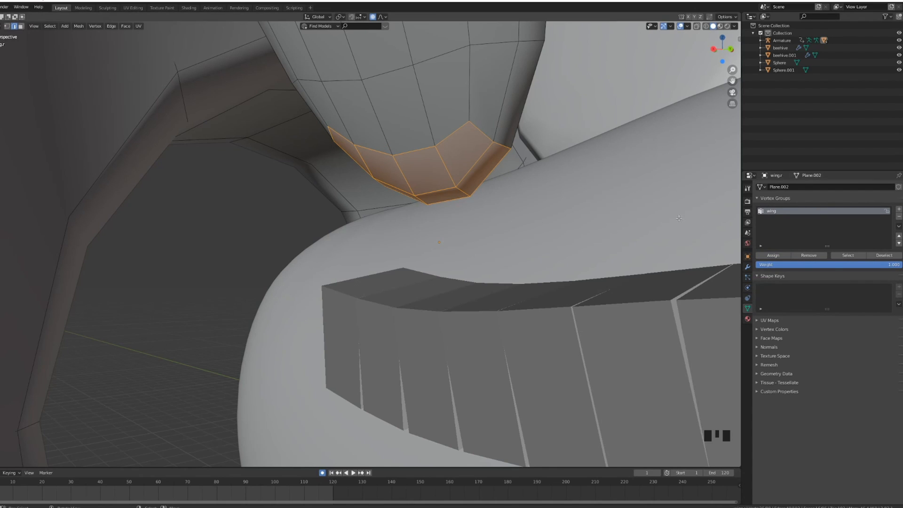
scroll(493, 224, down, 3)
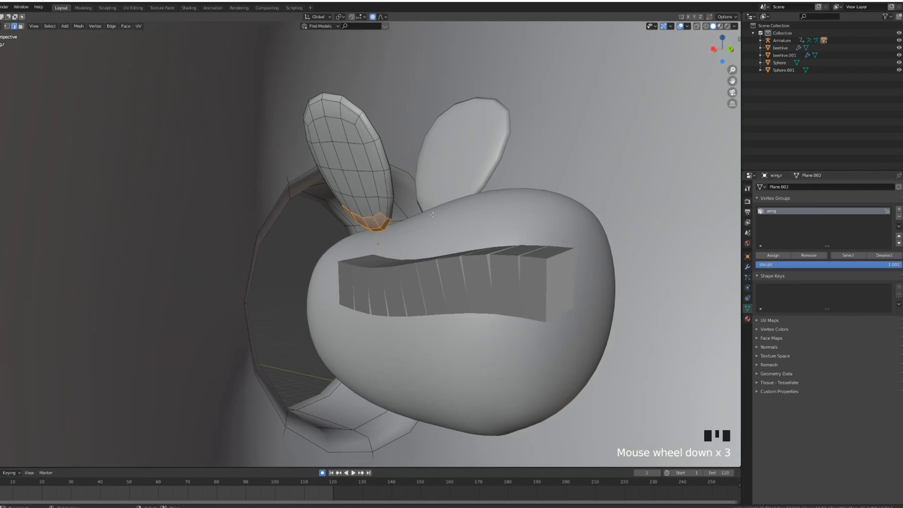
key(Tab)
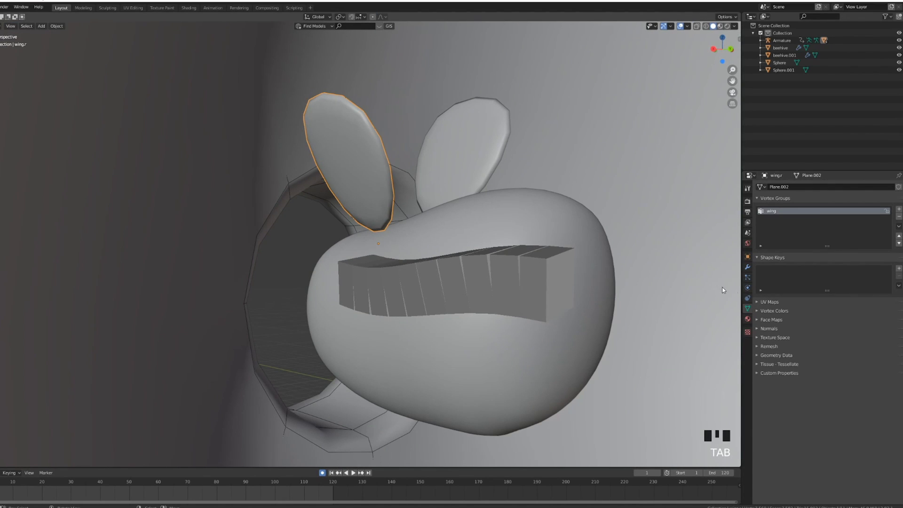
Add Cloth physics to the right wing, play back the simulation, and return to the first frame
click(747, 289)
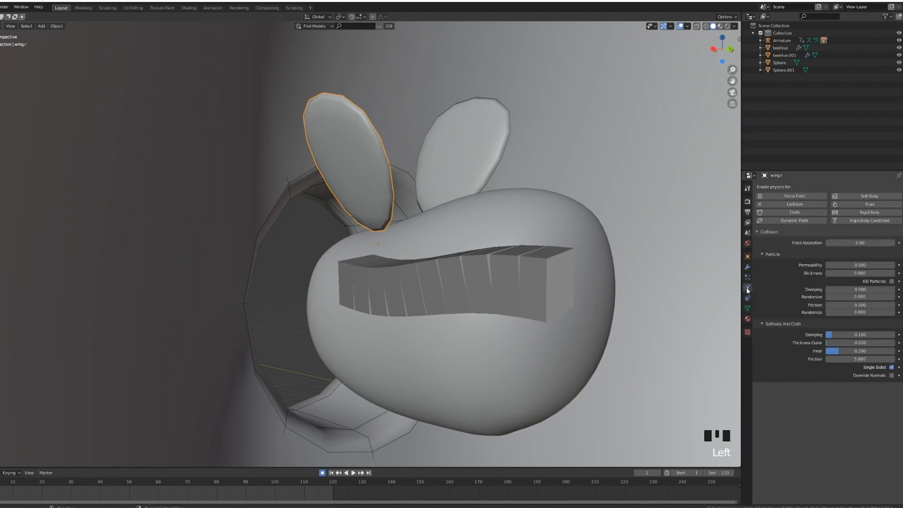
click(794, 212)
scroll(794, 212, down, 1)
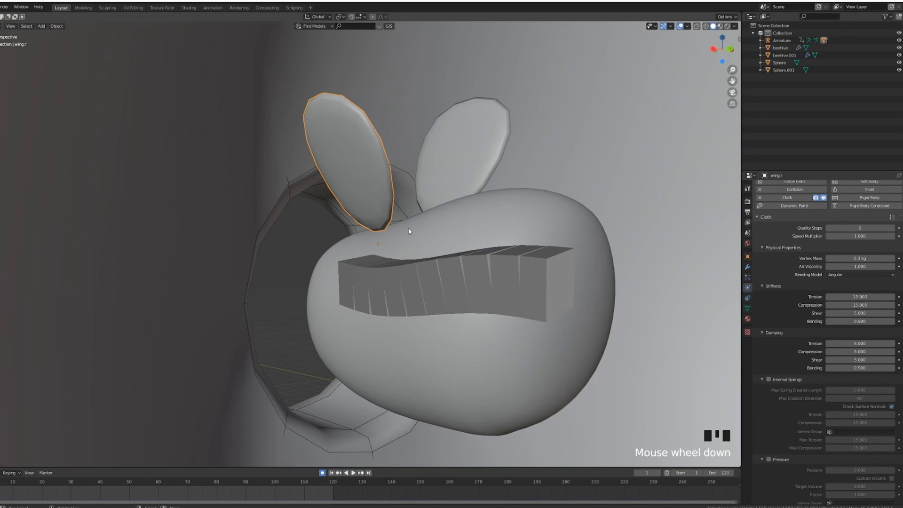
key(alt+a)
scroll(413, 258, down, 3)
shift+middle_drag(414, 258, 396, 243)
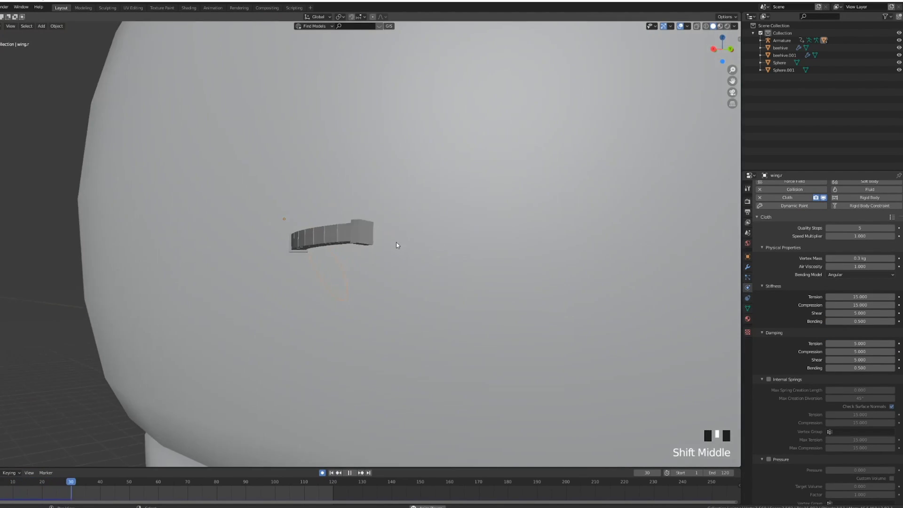
scroll(395, 241, up, 3)
click(331, 473)
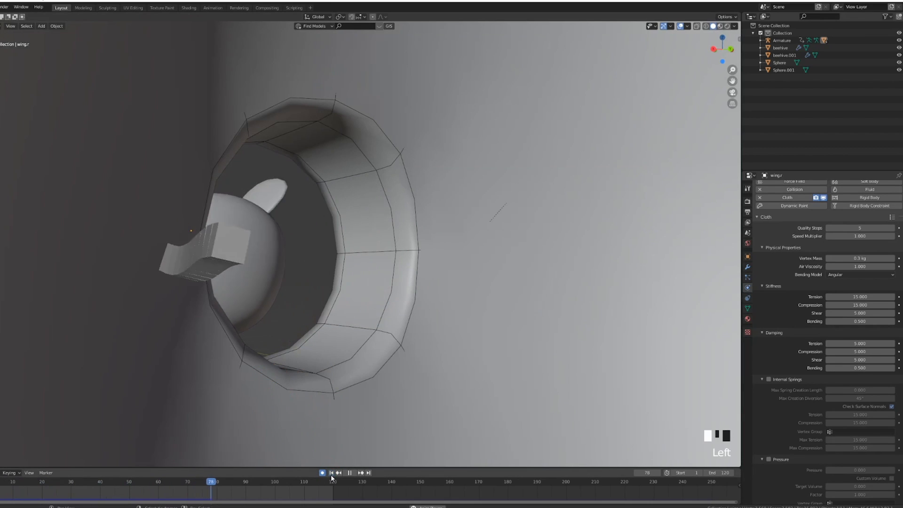
key(alt+a)
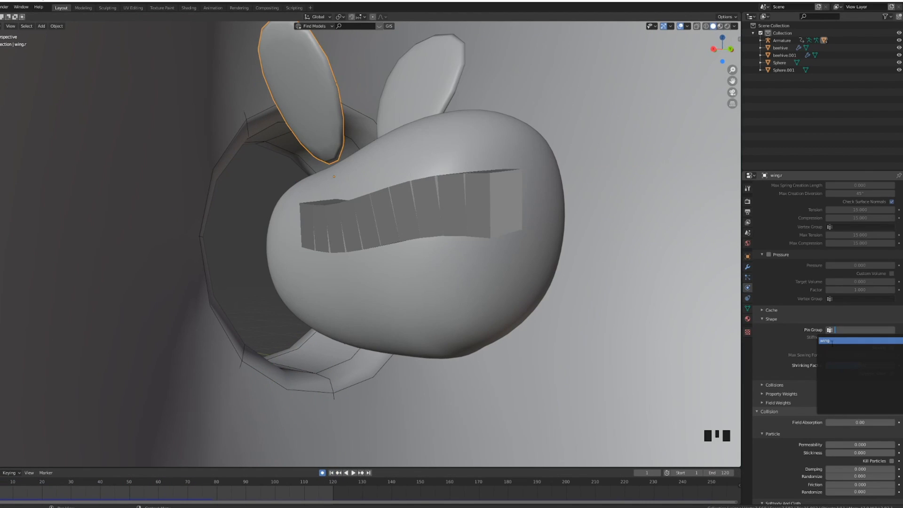
Set the wing vertex group as the cloth's Pin Group and test the simulation
click(842, 329)
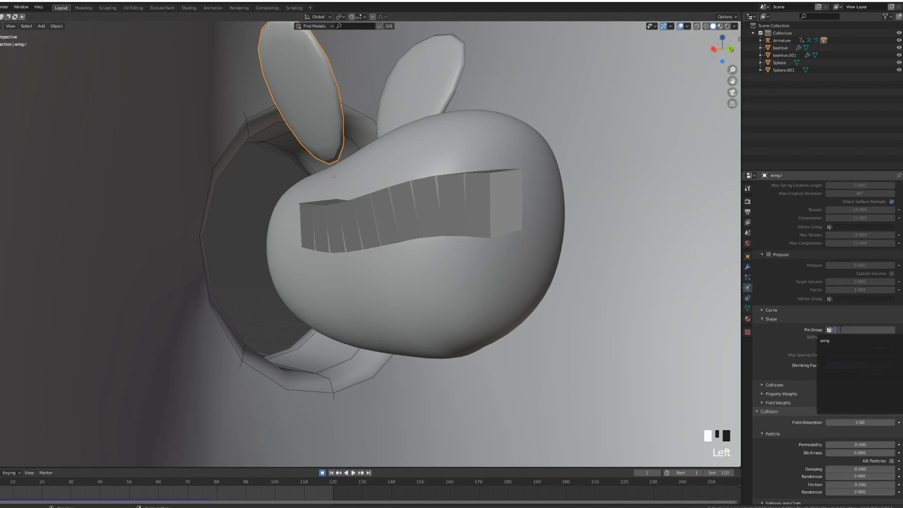
click(841, 340)
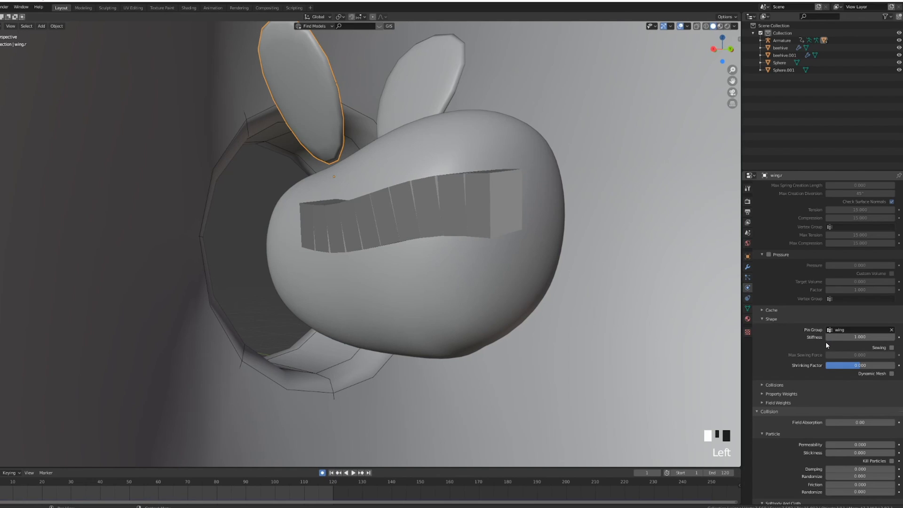
key(alt+a)
scroll(229, 182, up, 3)
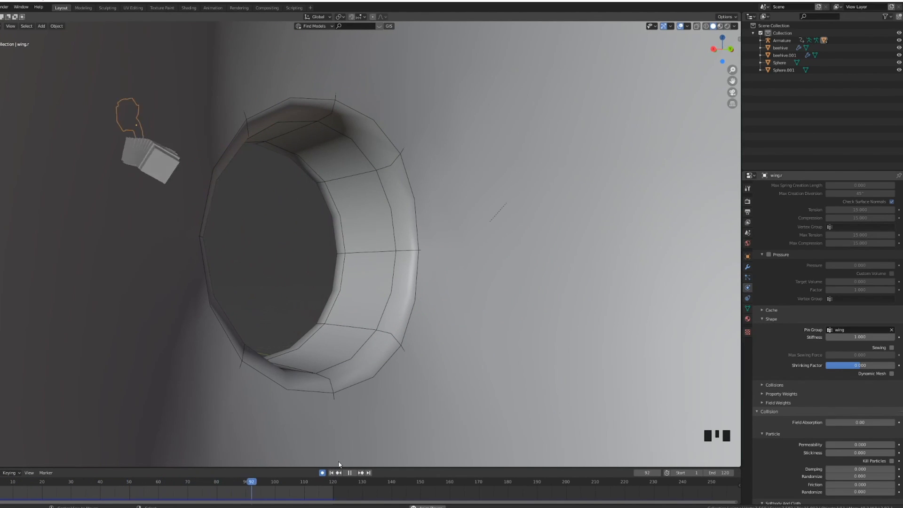
key(Escape)
Enable Internal Springs for the wing's cloth and set their Tension and Max Tension to 50
scroll(793, 298, down, 4)
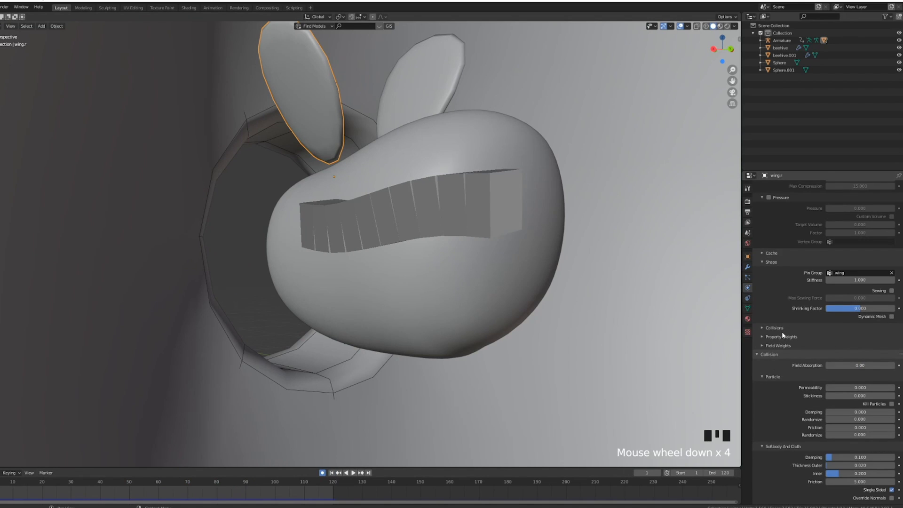
scroll(782, 331, up, 10)
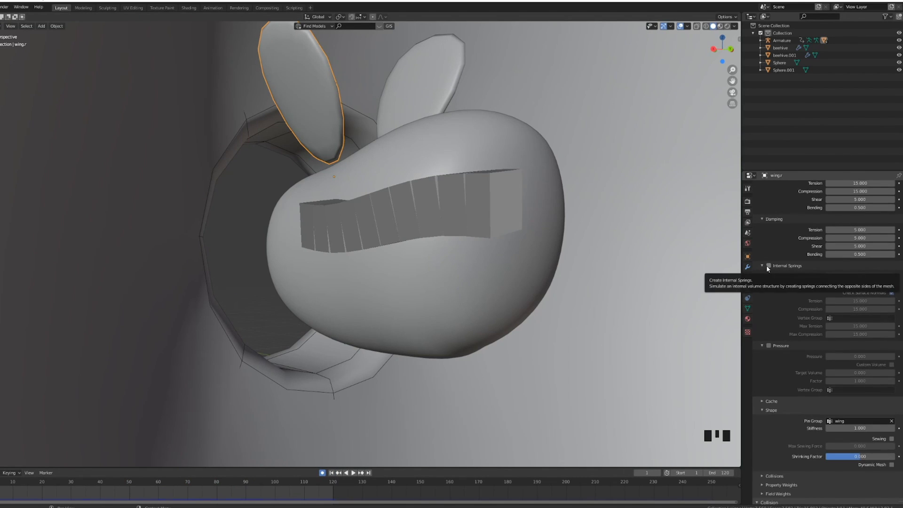
click(769, 266)
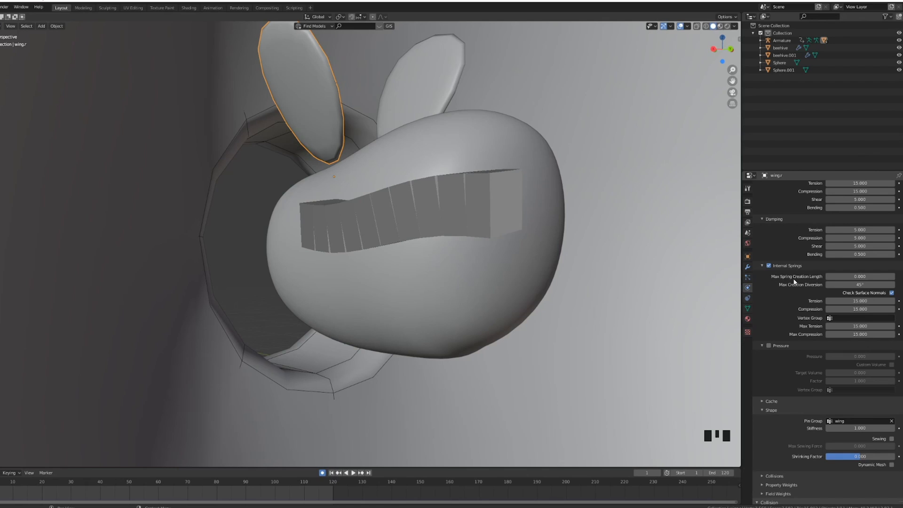
click(838, 301)
text(50)
key(Return)
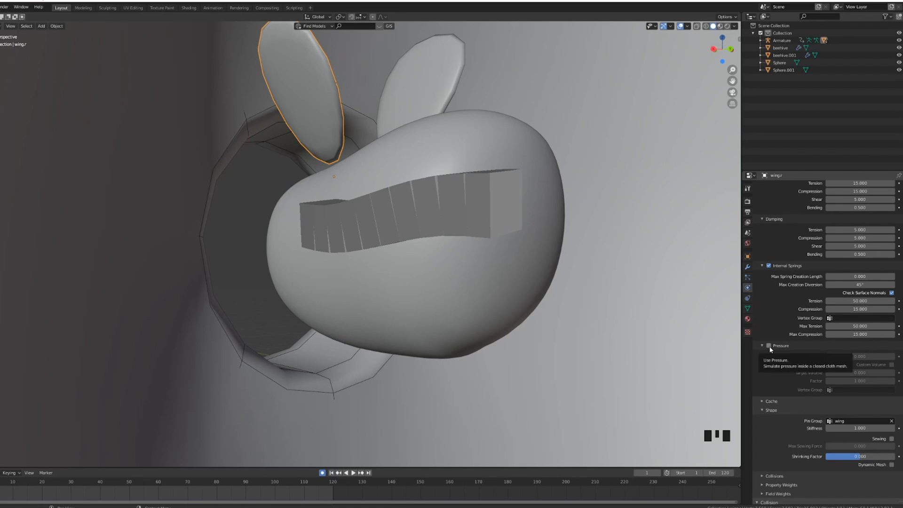
Enable Pressure for the wing's cloth and set it to 1
click(769, 347)
click(849, 356)
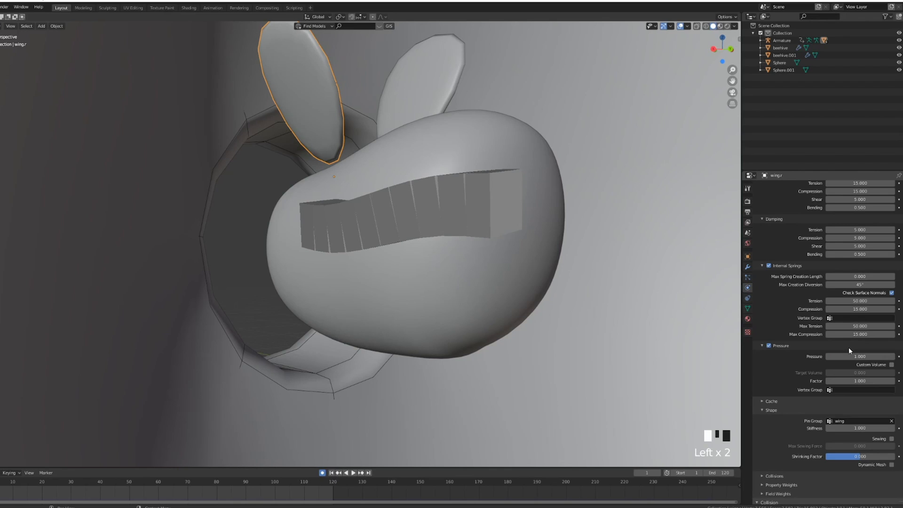
scroll(847, 349, down, 1)
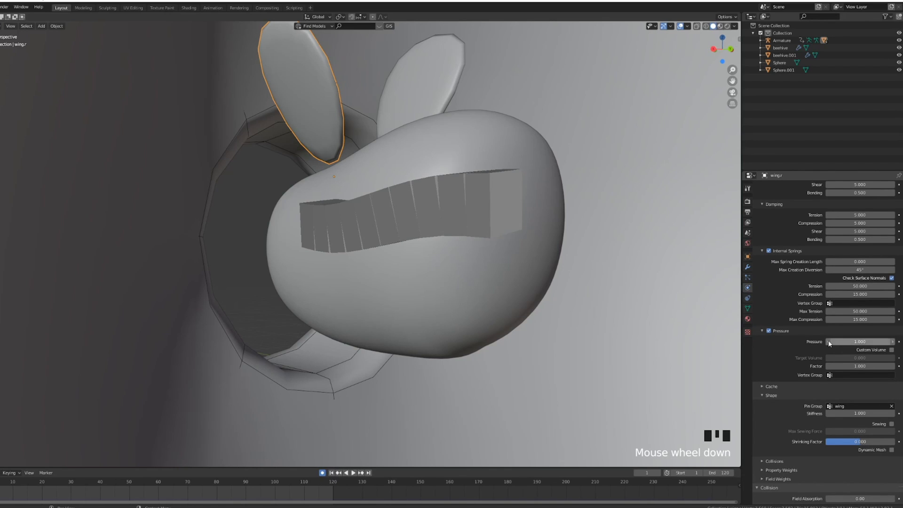
scroll(803, 331, down, 9)
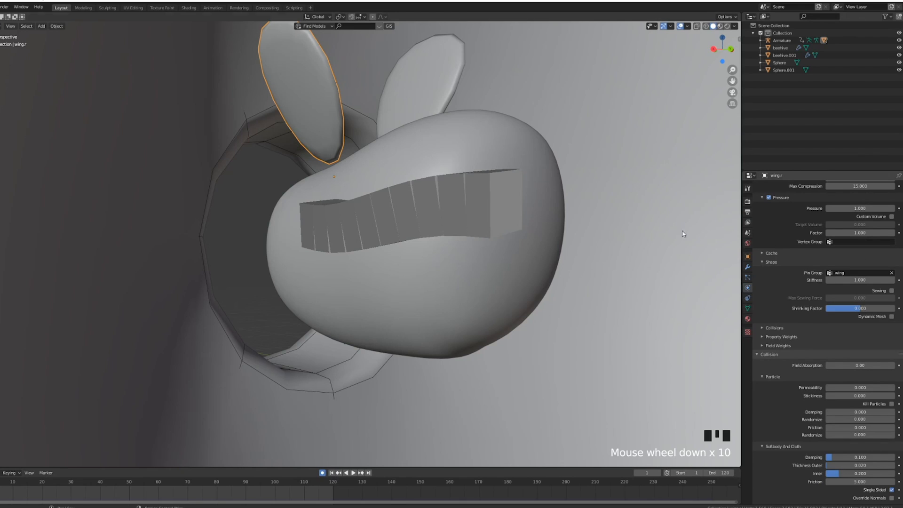
Enable the cloth's Self Collisions, set their distance to 0.0375 m, and play back the simulation
click(774, 327)
scroll(781, 336, down, 2)
click(768, 359)
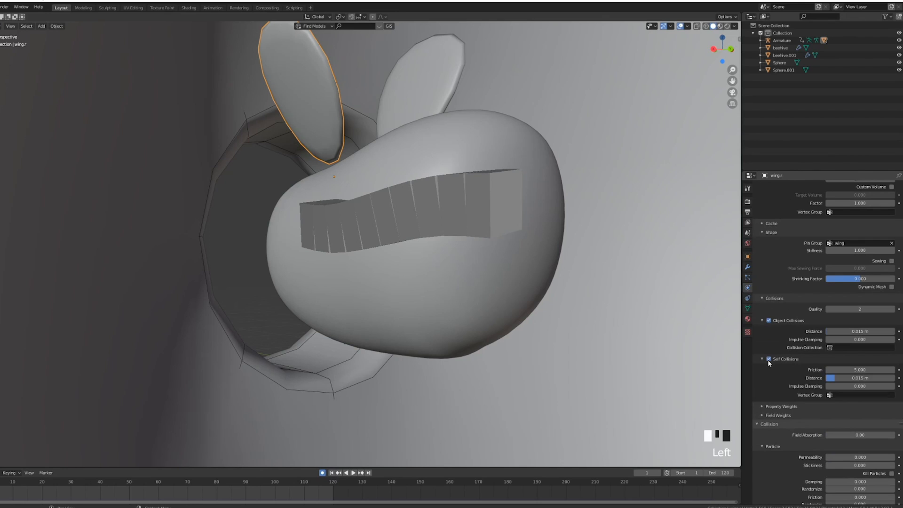
drag(838, 375, 844, 375)
scroll(389, 238, up, 1)
shift+middle_drag(389, 237, 395, 271)
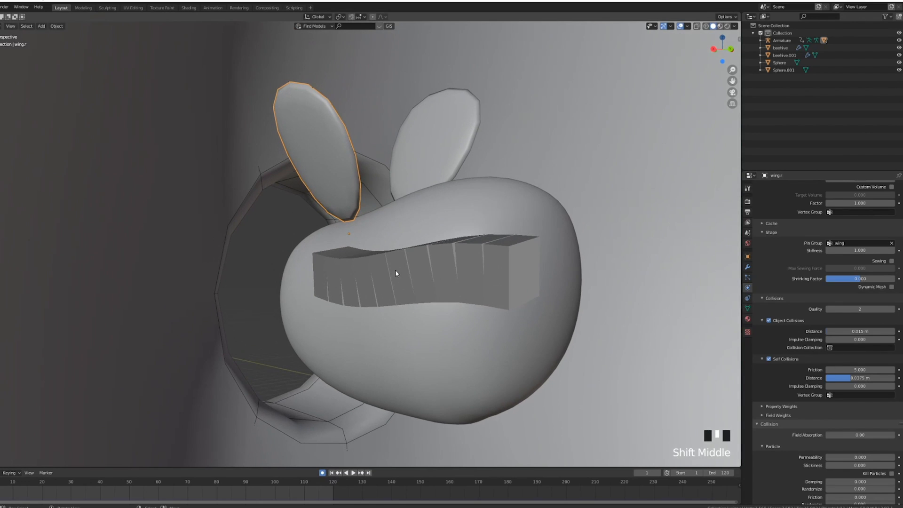
middle_drag(298, 219, 291, 219)
key(alt+a)
middle_drag(288, 268, 444, 262)
scroll(399, 268, up, 2)
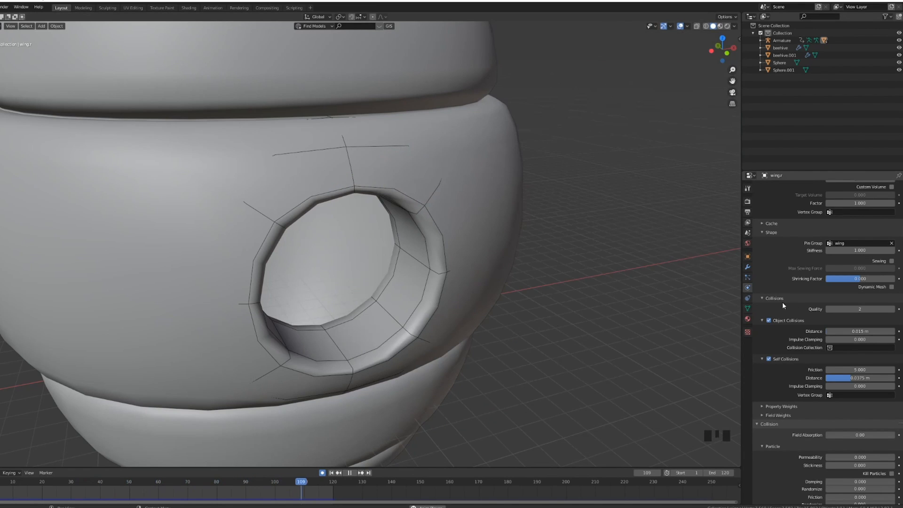
Increase the self-collision distance to 0.0443 m and watch the wing's simulation from different angles
drag(850, 377, 863, 377)
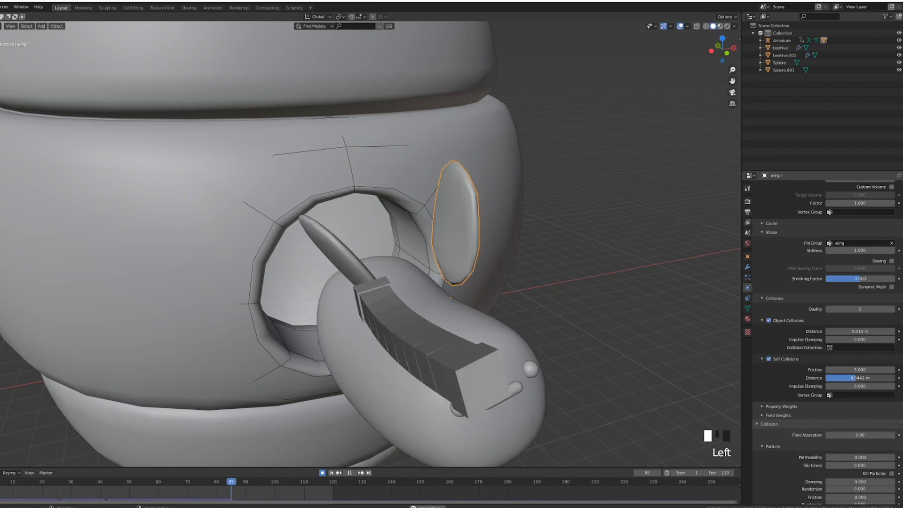
middle_drag(469, 252, 422, 240)
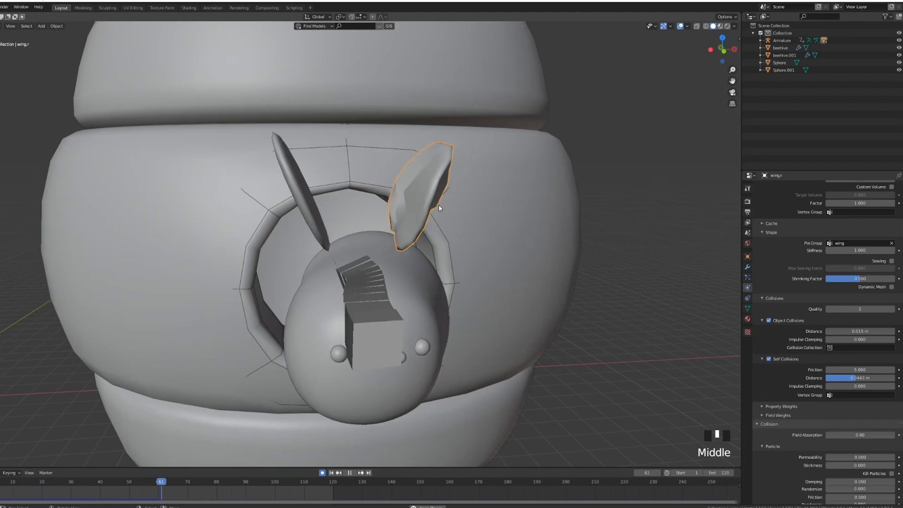
middle_drag(439, 208, 484, 225)
key(alt+a)
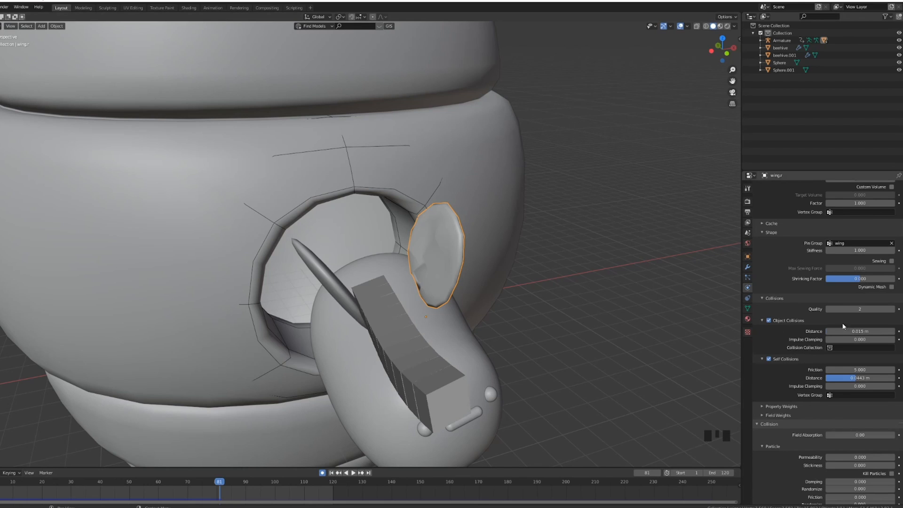
Set the cloth's collision quality to 3 and replay the wing simulation from the start
click(891, 310)
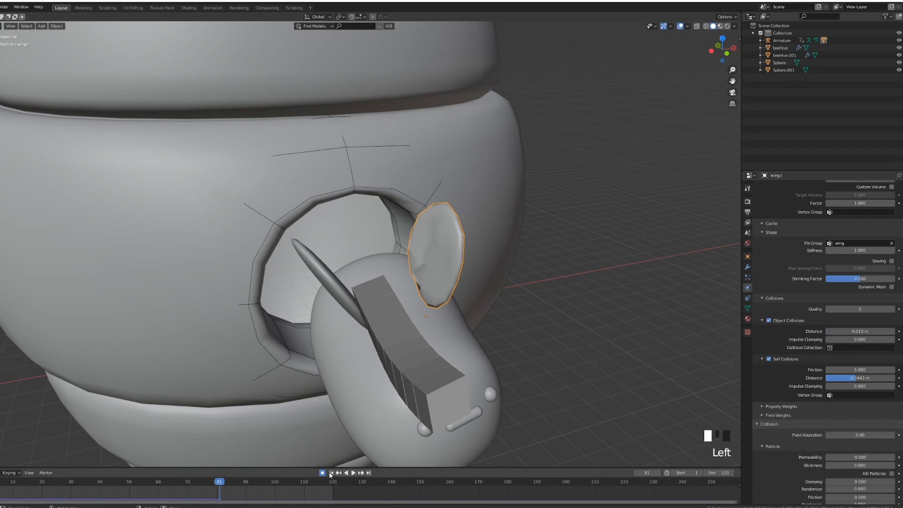
key(Left)
key(alt+a)
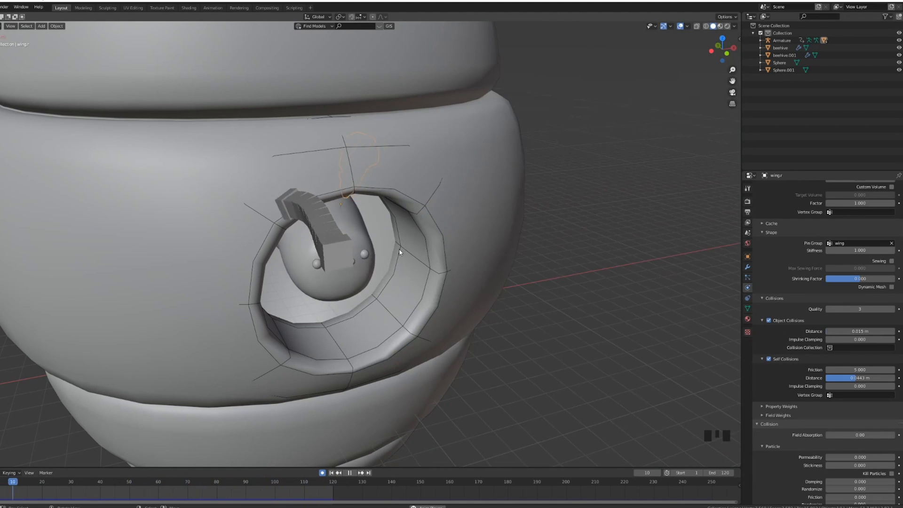
middle_drag(413, 249, 410, 252)
key(alt+a)
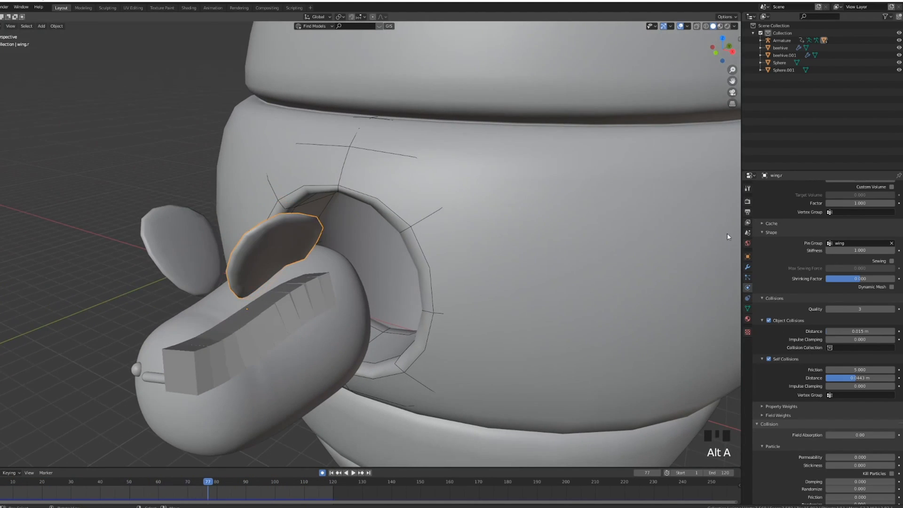
Add a Subdivision Surface modifier to the right wing and replay the cloth simulation from the start
click(748, 266)
click(789, 188)
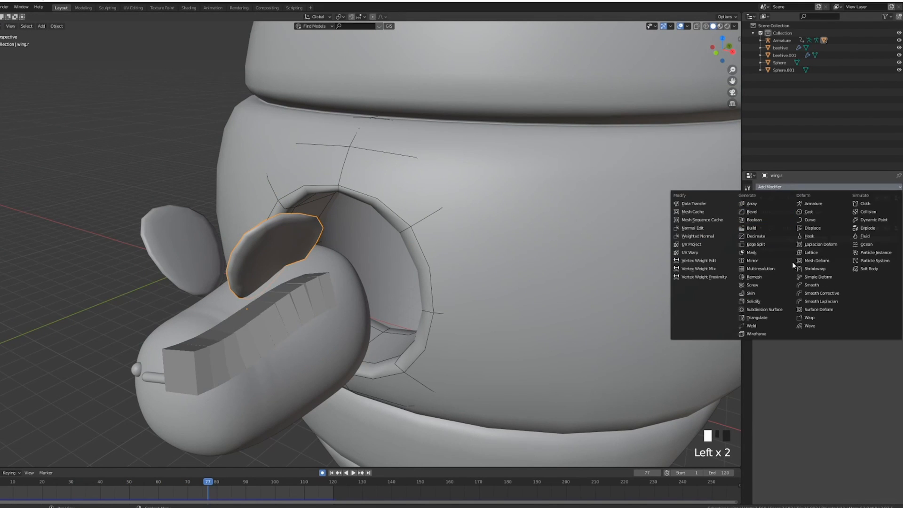
click(764, 309)
middle_drag(306, 256, 487, 271)
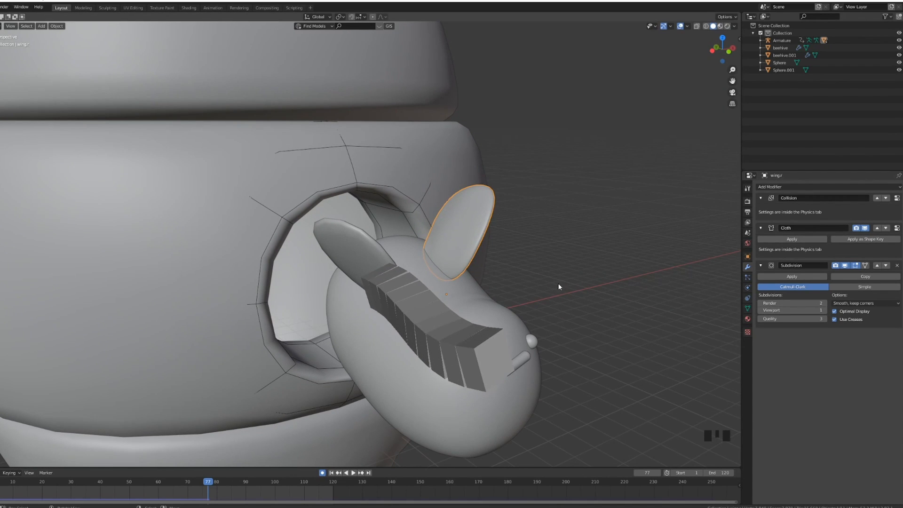
click(331, 472)
key(space)
middle_drag(474, 325, 469, 305)
key(alt+a)
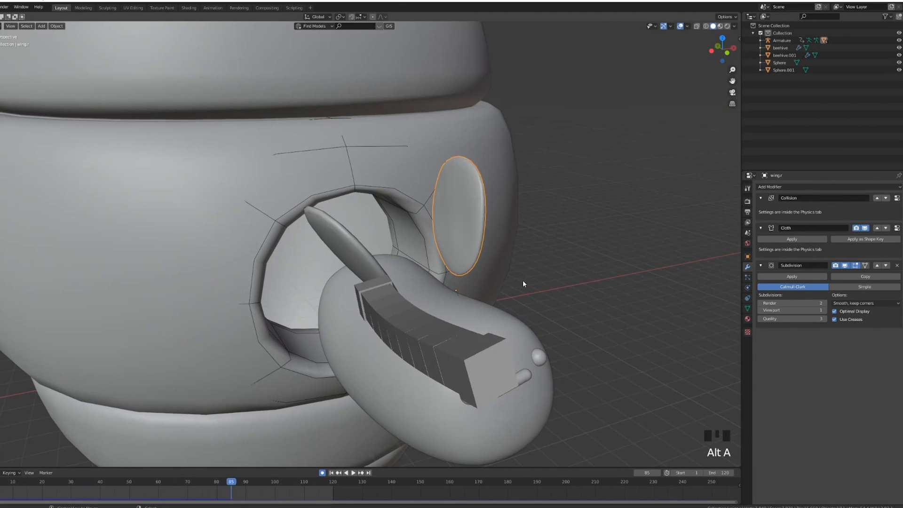
Set the right wing's cloth pressure to 2, with the animation rewound to frame 1
click(747, 277)
click(747, 288)
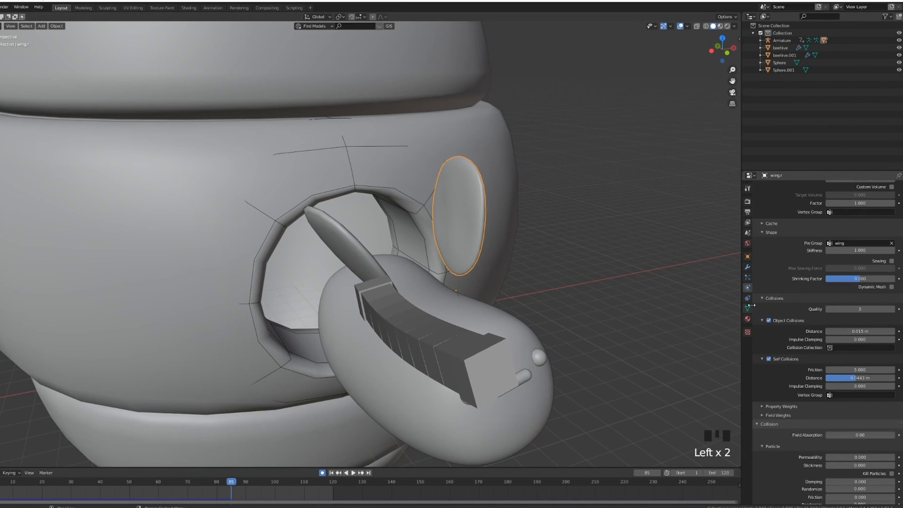
right_click(325, 472)
click(331, 473)
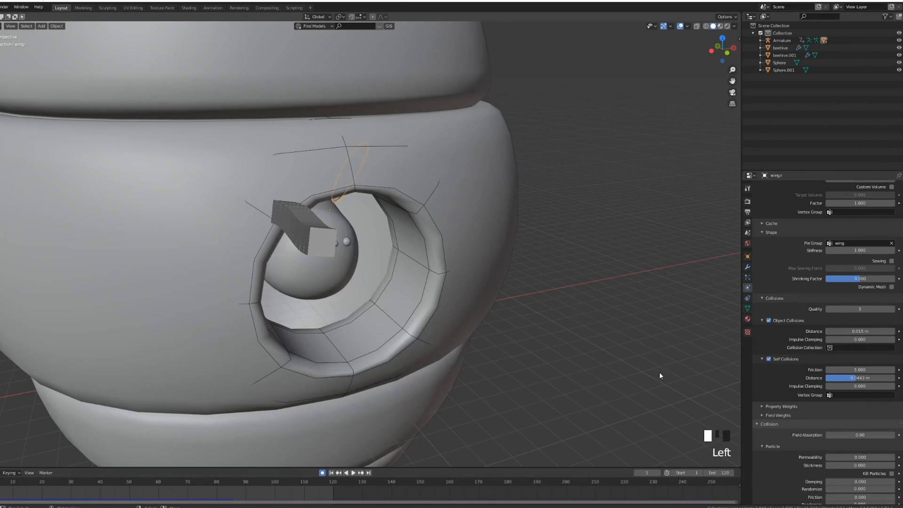
scroll(828, 311, up, 14)
scroll(841, 300, down, 7)
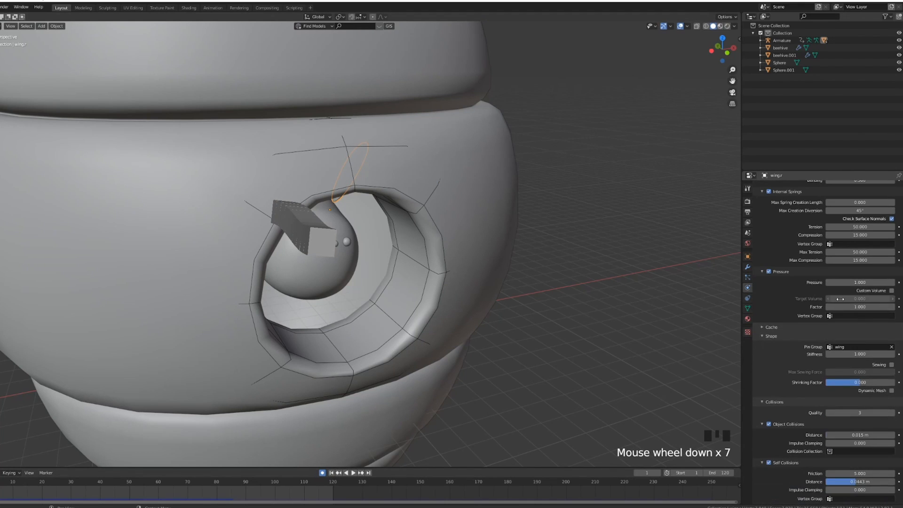
scroll(846, 351, down, 5)
click(860, 205)
click(846, 207)
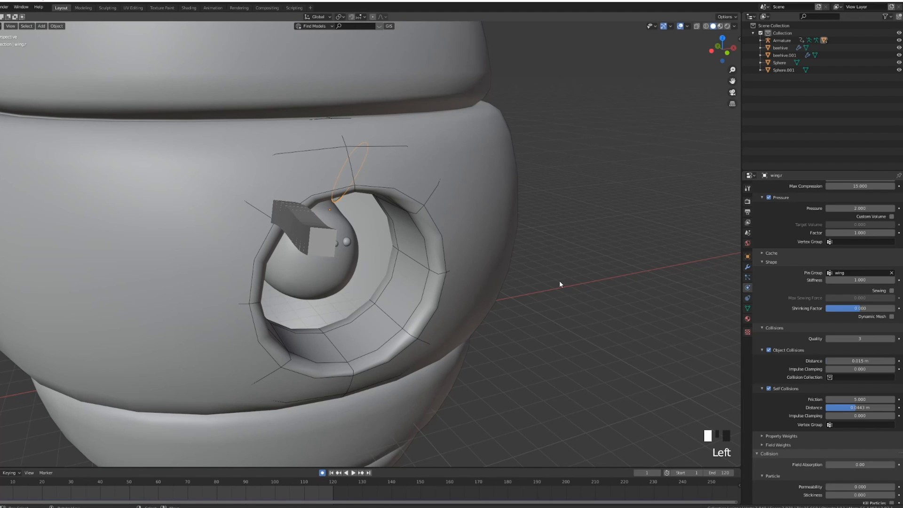
mouse_move(536, 272)
middle_down()
mouse_move(476, 282)
mouse_move(521, 282)
middle_up()
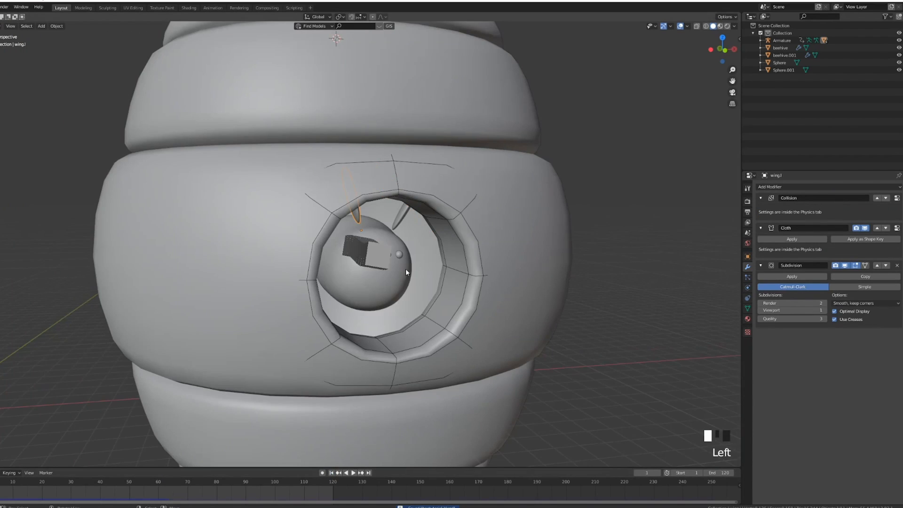
Play back the animation and check how both cloth wings behave as the bee leaves the hive
middle_drag(405, 269, 420, 282)
key(alt+a)
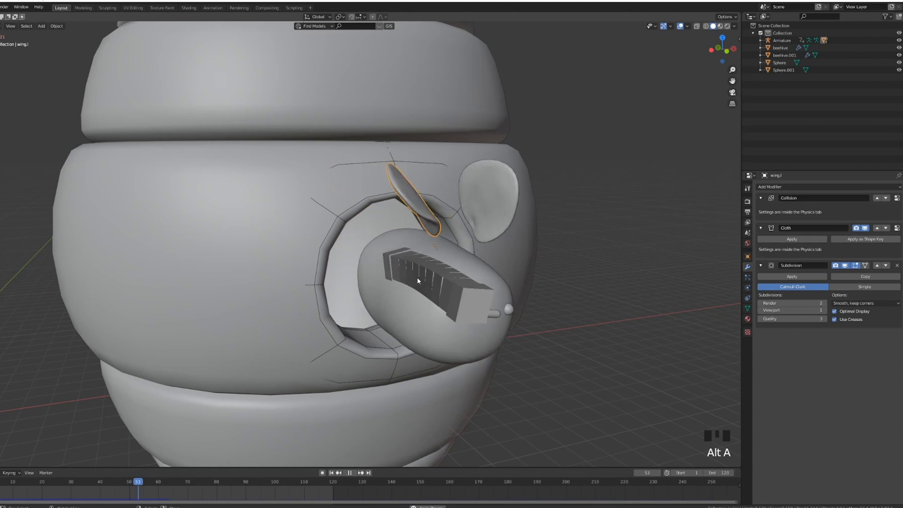
scroll(414, 279, down, 5)
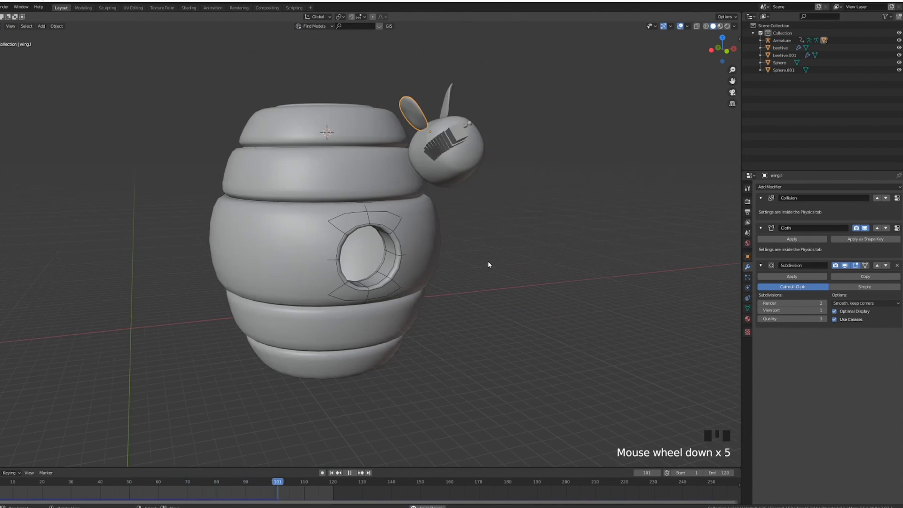
scroll(470, 264, up, 2)
middle_drag(461, 265, 479, 266)
key(alt+a)
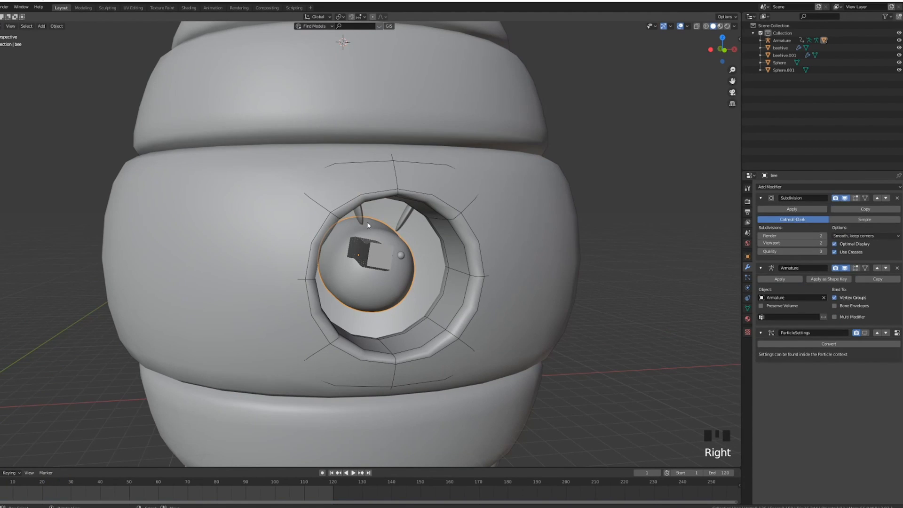
Turn on viewport display of the bee body's hair particle system
click(747, 278)
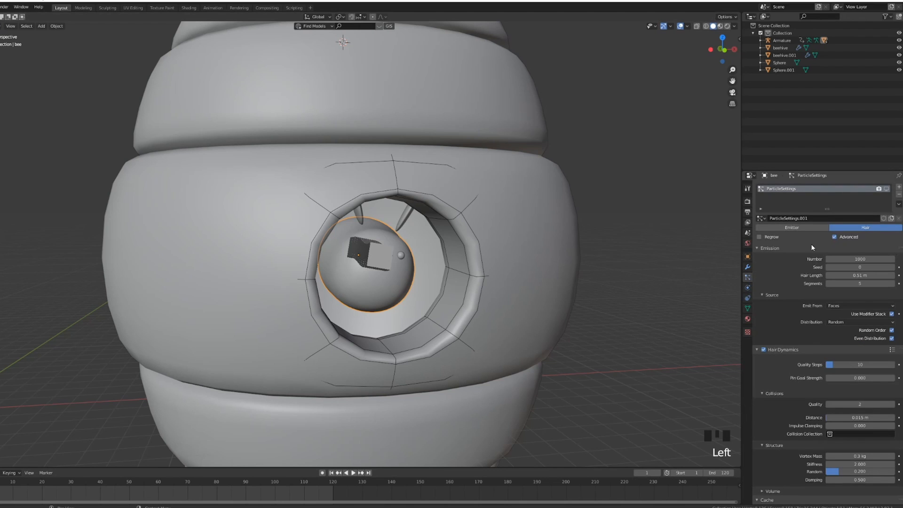
click(885, 188)
middle_drag(441, 294, 414, 294)
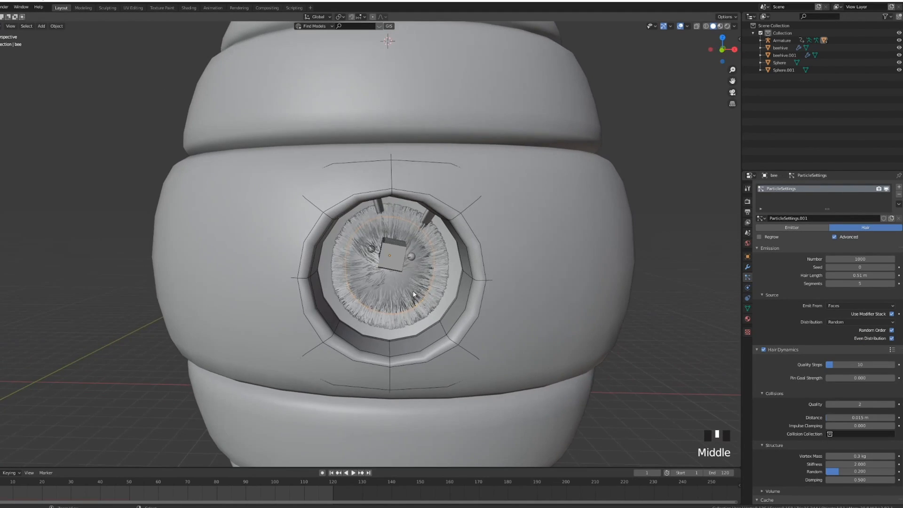
shift+middle_drag(421, 296, 394, 240)
Bake the bee's hair dynamics from frame 1 to 50
scroll(830, 286, down, 11)
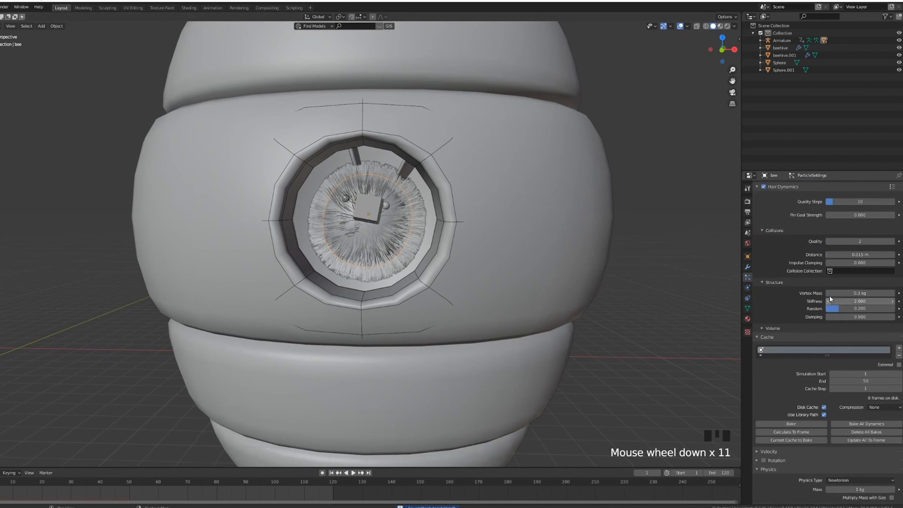
click(851, 380)
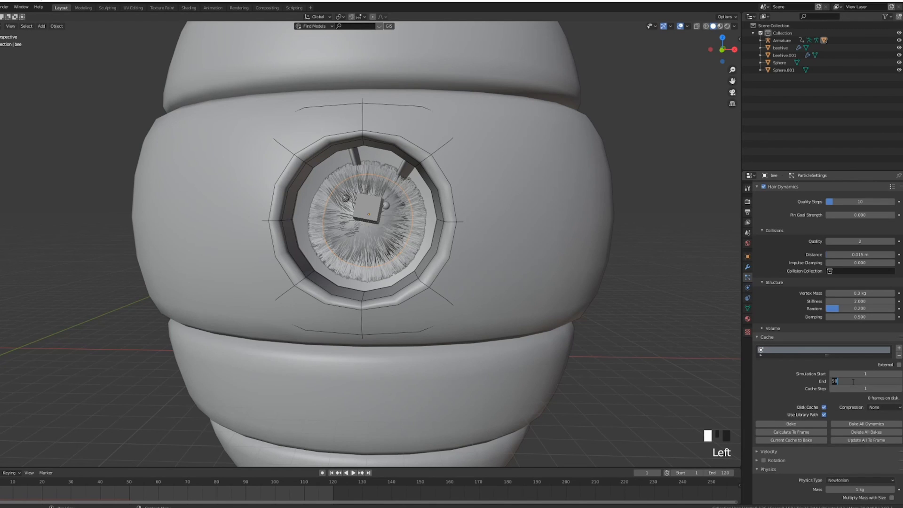
key(Return)
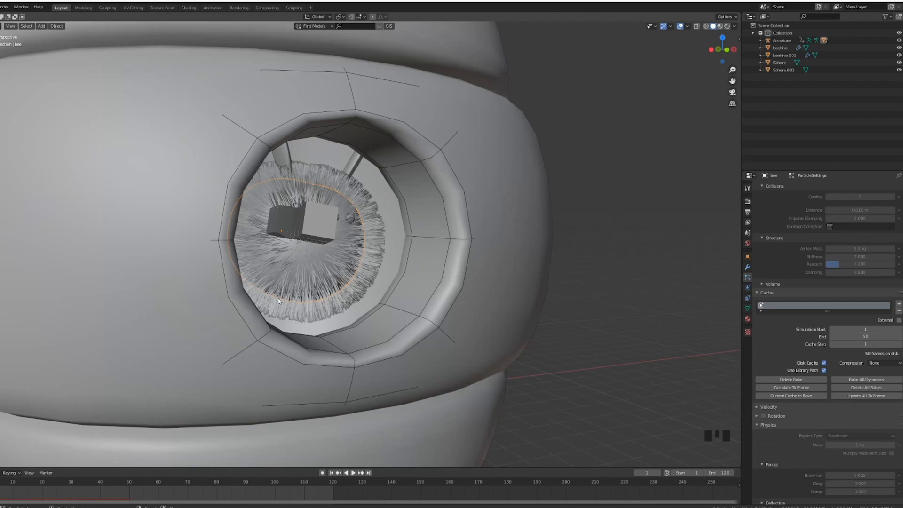
Play back the baked hair dynamics and examine the fur around frame 42 from several angles
scroll(278, 301, down, 2)
key(alt+a)
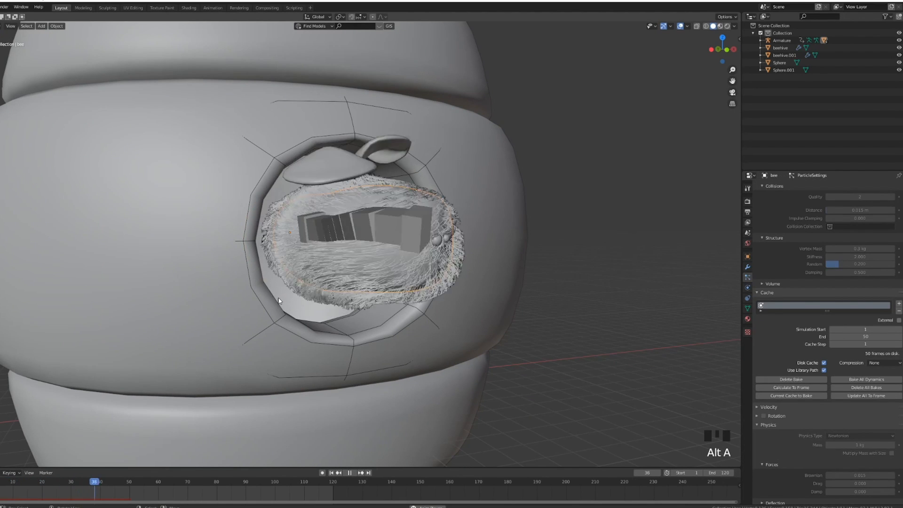
scroll(283, 298, down, 1)
scroll(283, 297, down, 1)
middle_drag(283, 298, 371, 282)
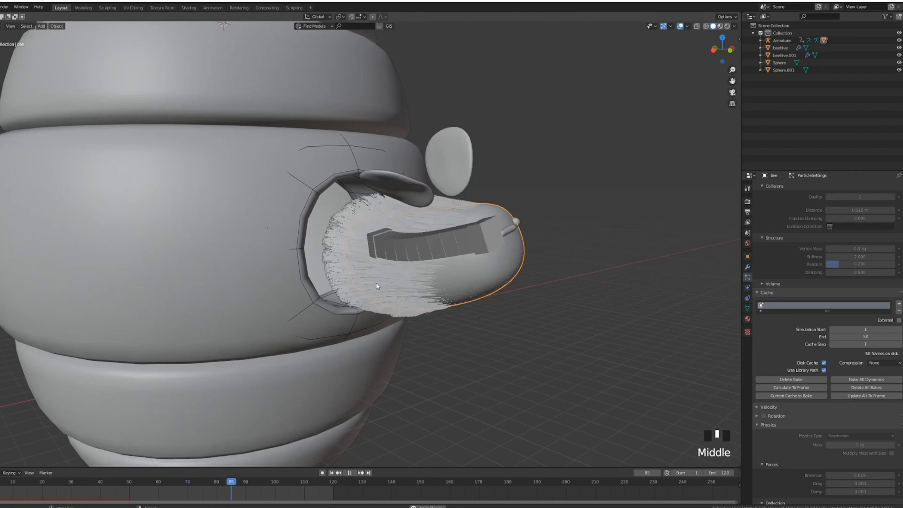
key(alt+a)
drag(47, 489, 105, 491)
middle_drag(349, 329, 275, 321)
scroll(309, 321, up, 2)
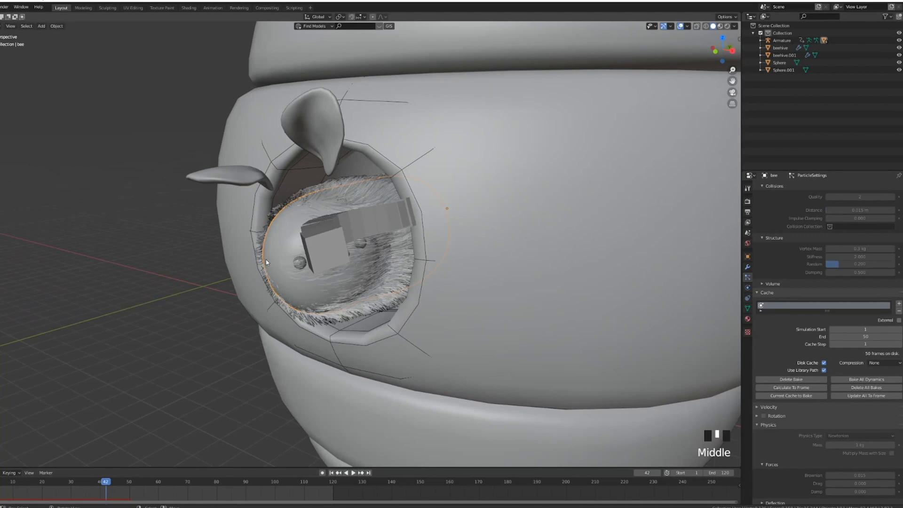
middle_drag(263, 265, 330, 266)
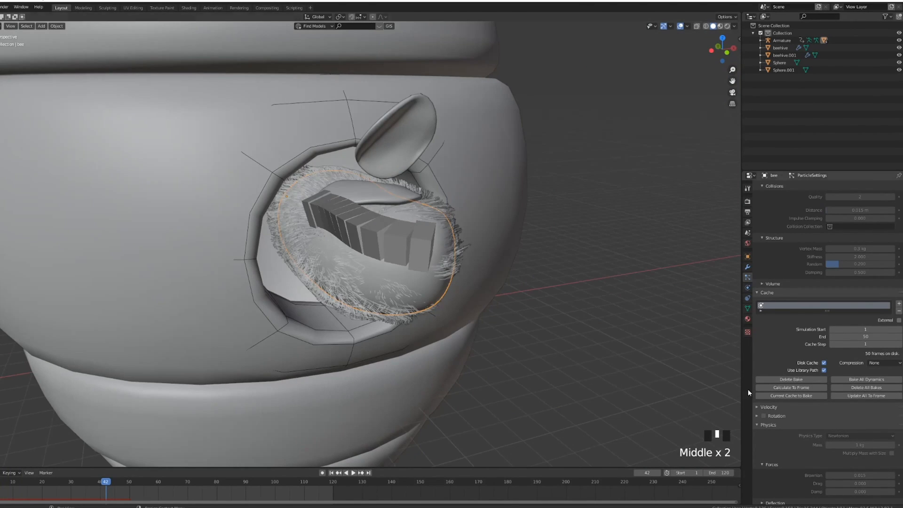
Delete the hair bake, then change the hair's structure stiffness and bake the 50 frames again
click(331, 472)
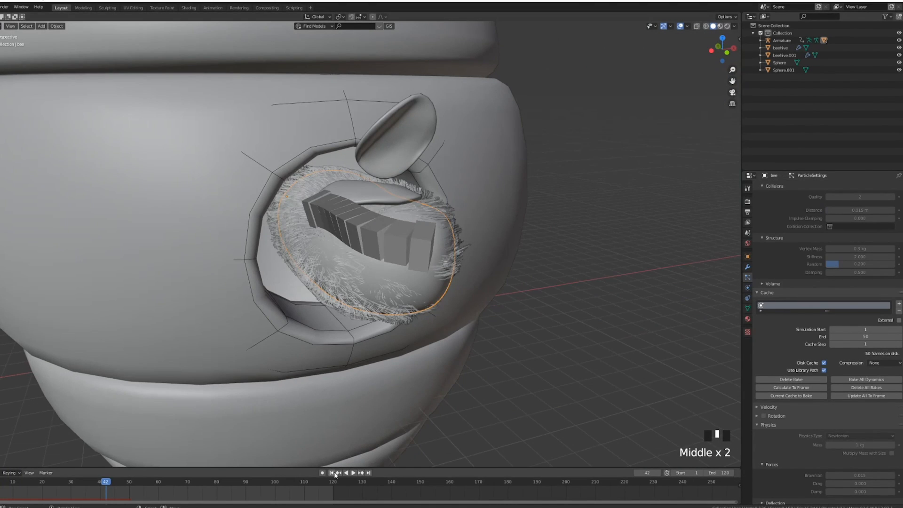
click(787, 380)
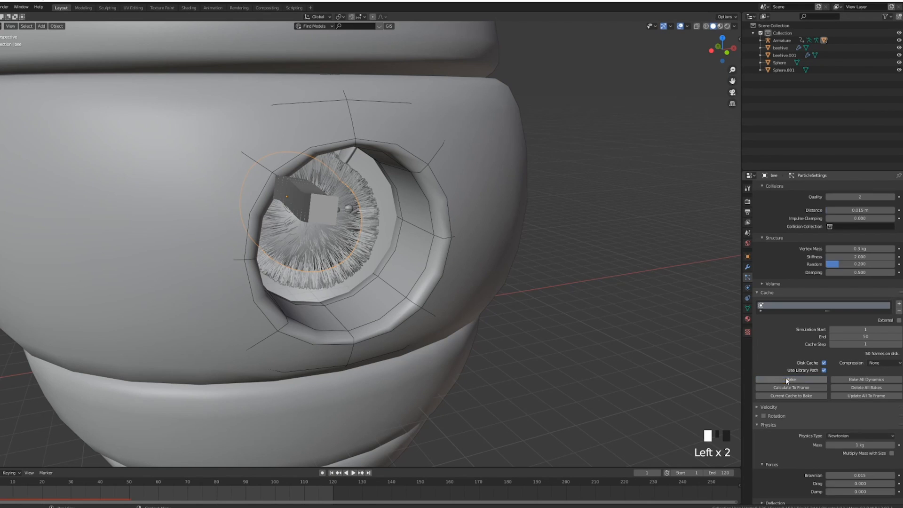
scroll(786, 368, up, 2)
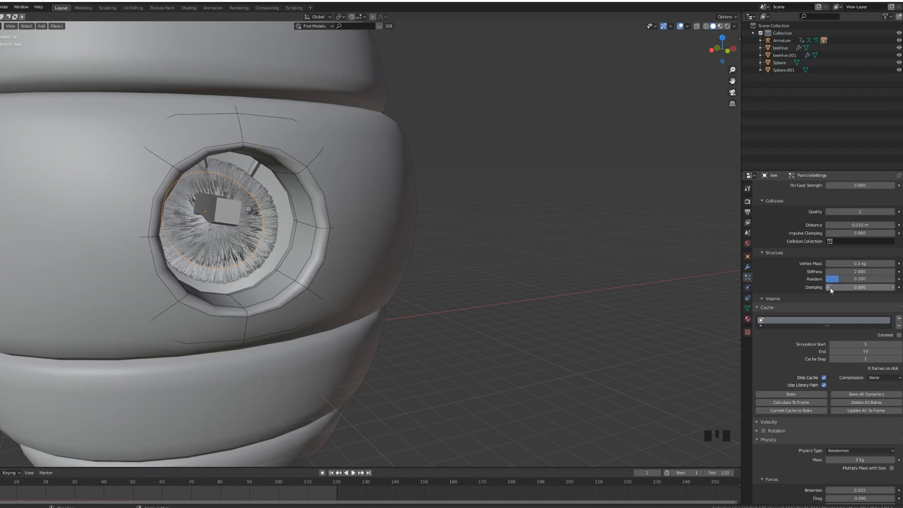
drag(859, 271, 870, 272)
ctrl+click(848, 271)
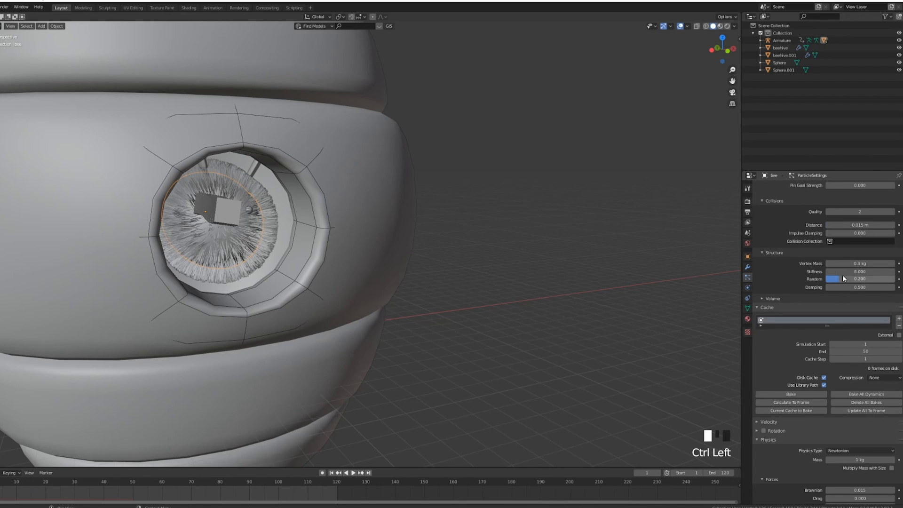
click(775, 394)
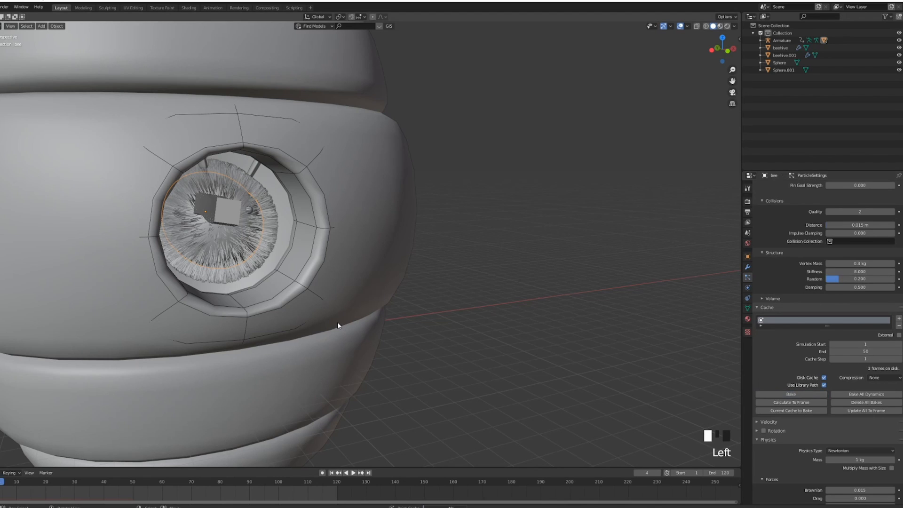
Play and scrub through the rebaked frames up to frame 48 to examine the hair's movement in the hive opening
shift+middle_drag(365, 309, 345, 304)
key(alt+a)
key(alt+a)
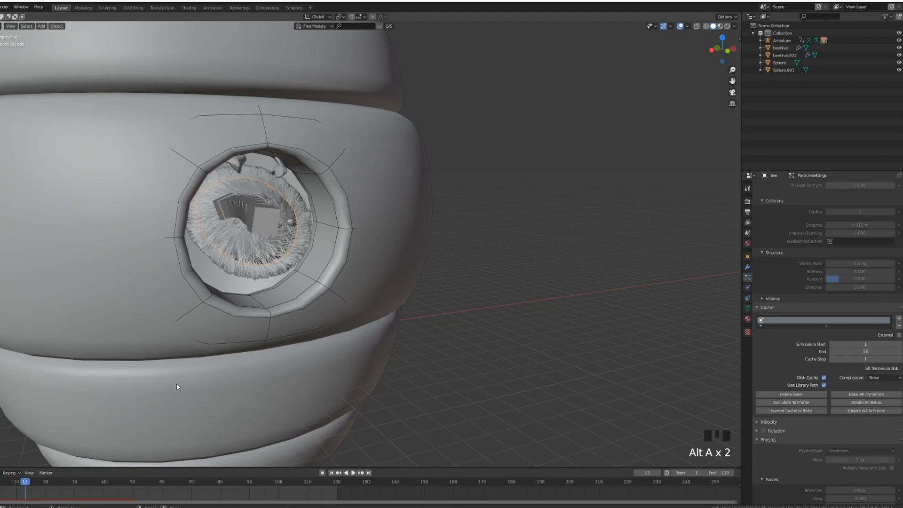
drag(31, 487, 60, 498)
middle_drag(221, 372, 179, 376)
drag(56, 496, 10, 497)
key(alt+a)
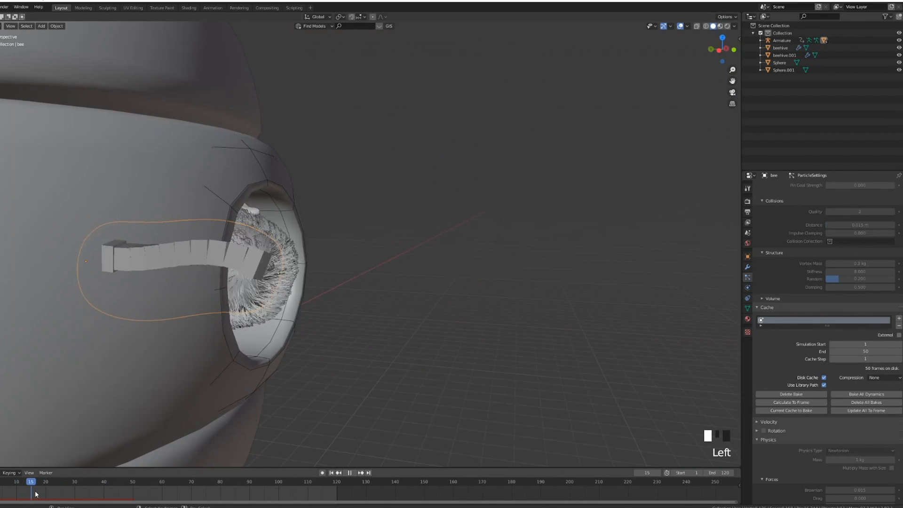
drag(36, 494, 127, 500)
middle_drag(228, 390, 445, 143)
middle_drag(382, 214, 478, 238)
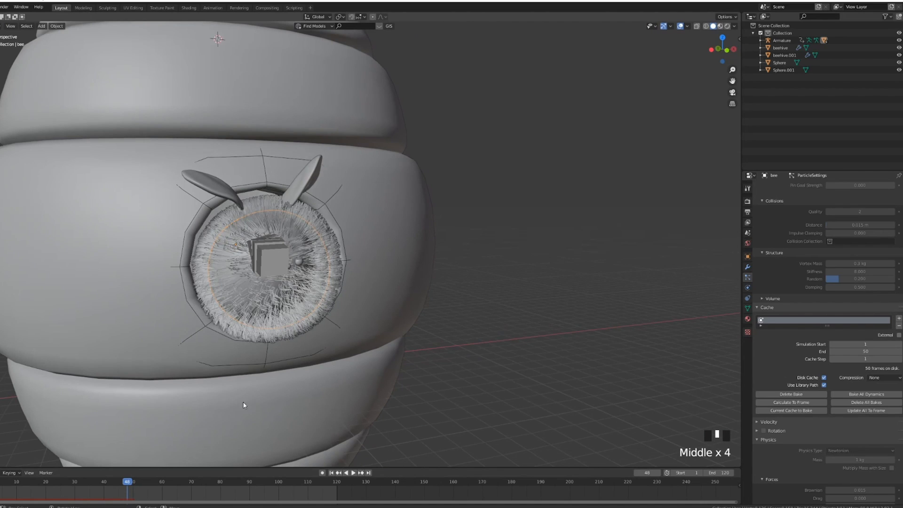
Delete the hair bake, extend the cache end to frame 120, save the file, and bake the hair again
click(331, 473)
click(864, 350)
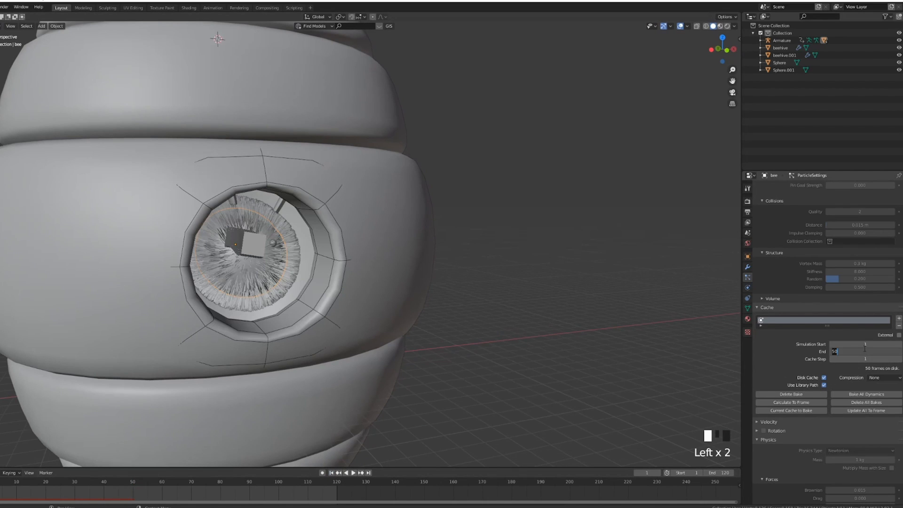
click(802, 390)
click(800, 393)
click(851, 351)
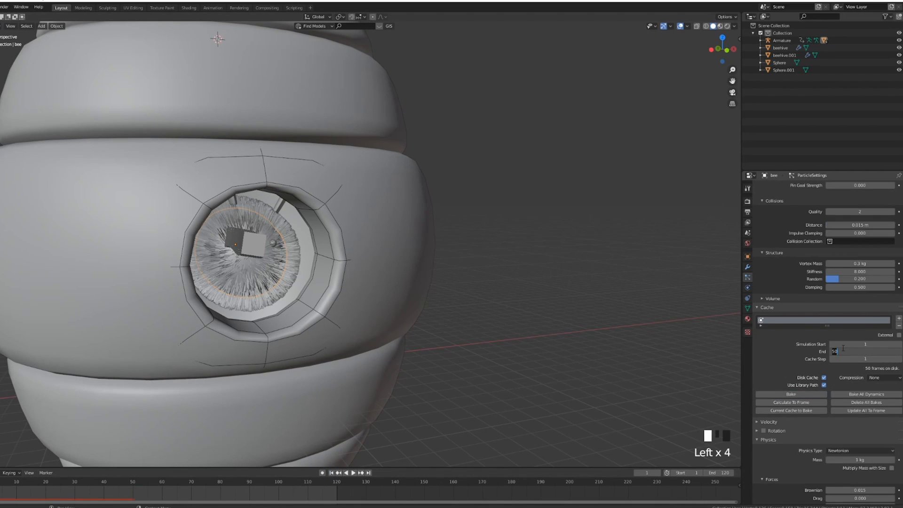
text(120)
key(Return)
key(ctrl+s)
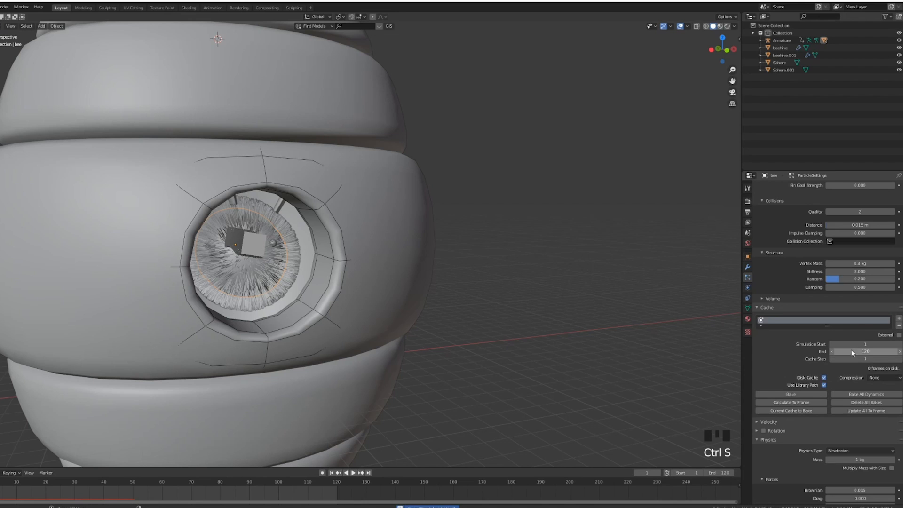
click(796, 395)
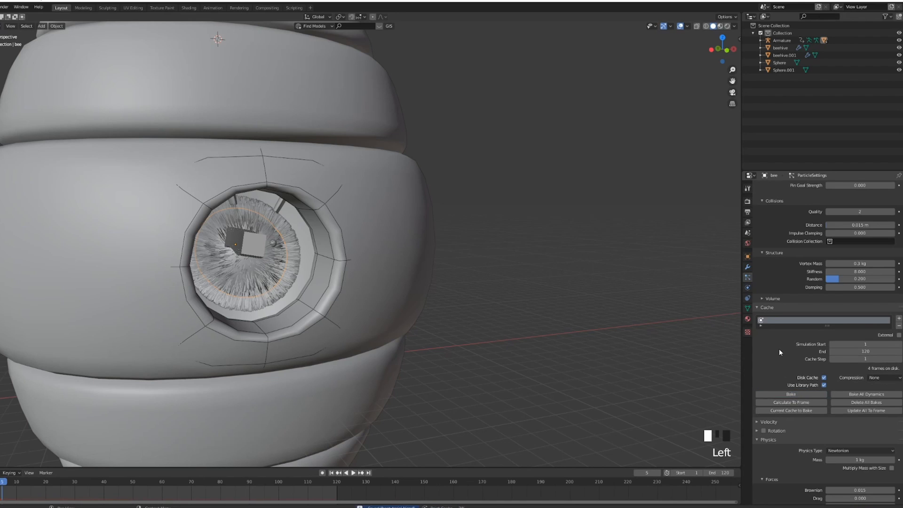
Play and scrub through the full 120-frame hair bake, examining the bee's exit and flight up close
middle_drag(311, 354, 368, 320)
key(alt+a)
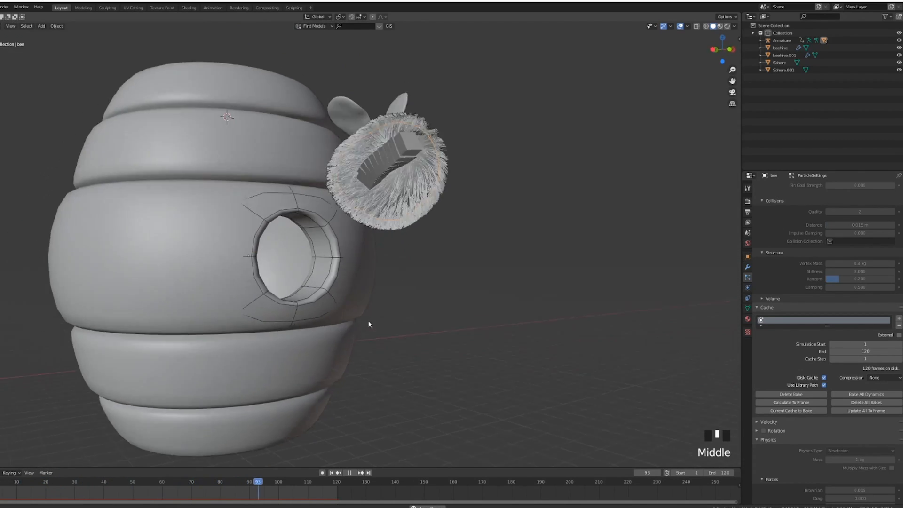
scroll(360, 310, down, 3)
scroll(356, 314, up, 4)
shift+middle_drag(329, 365, 340, 350)
key(alt+a)
middle_drag(289, 375, 268, 374)
scroll(268, 375, up, 2)
drag(49, 486, 101, 498)
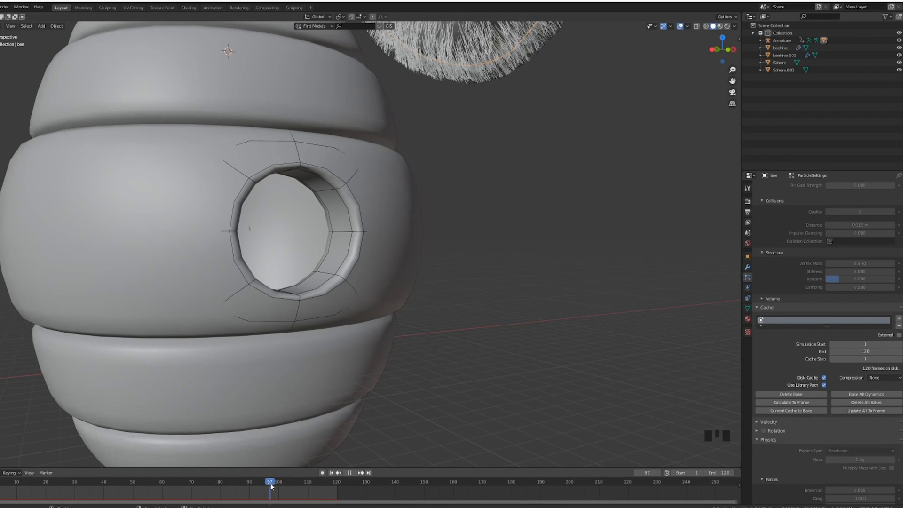
Stop playback, returning to frame 1 with the whole hive in view, and save the file
scroll(336, 404, down, 2)
key(Escape)
key(ctrl+s)
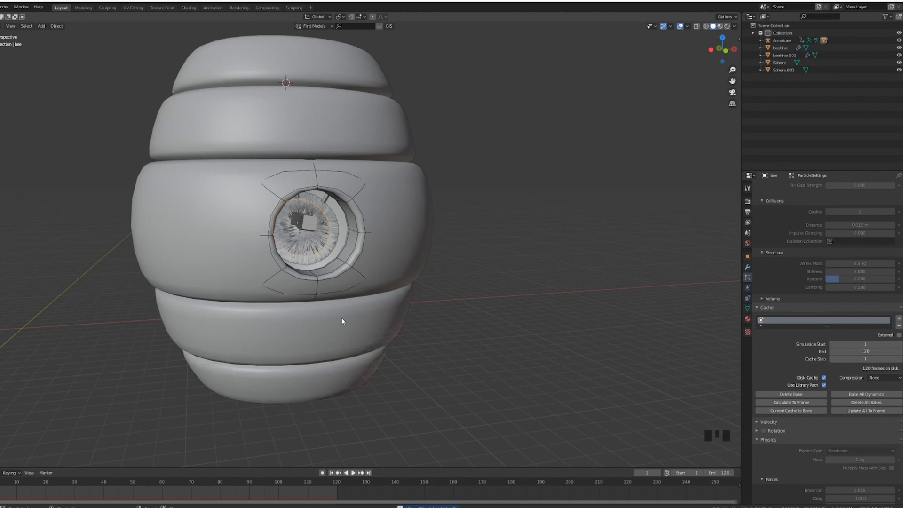
Snap the 3D cursor to the world origin and check it against the beehive from the front
shift+middle_drag(304, 240, 353, 221)
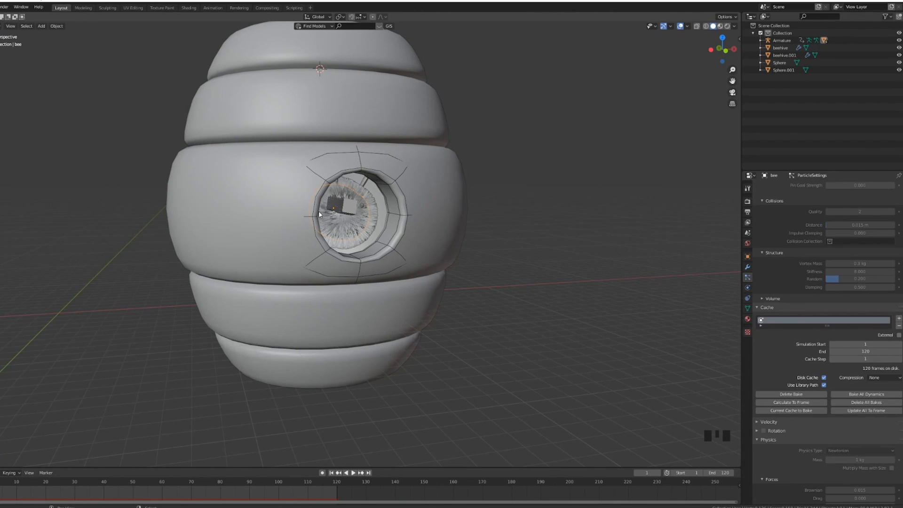
key(shift+s)
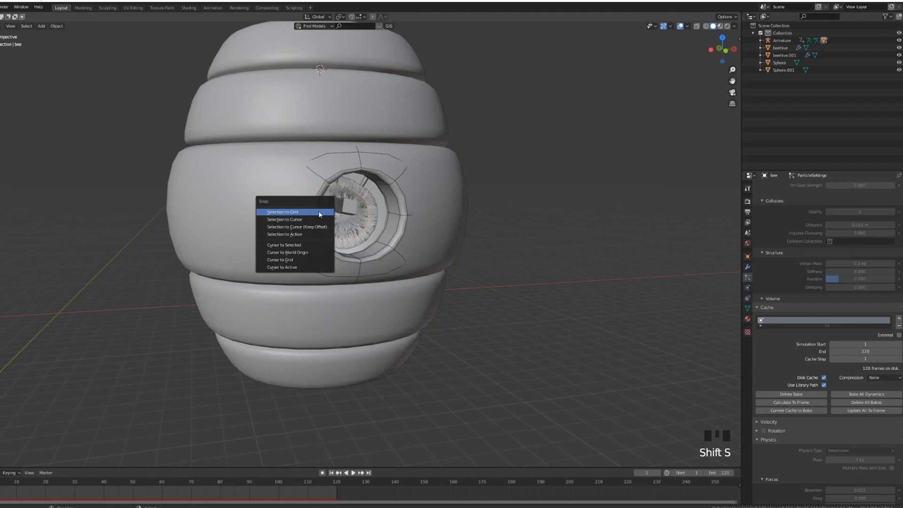
click(301, 252)
middle_drag(301, 252, 246, 282)
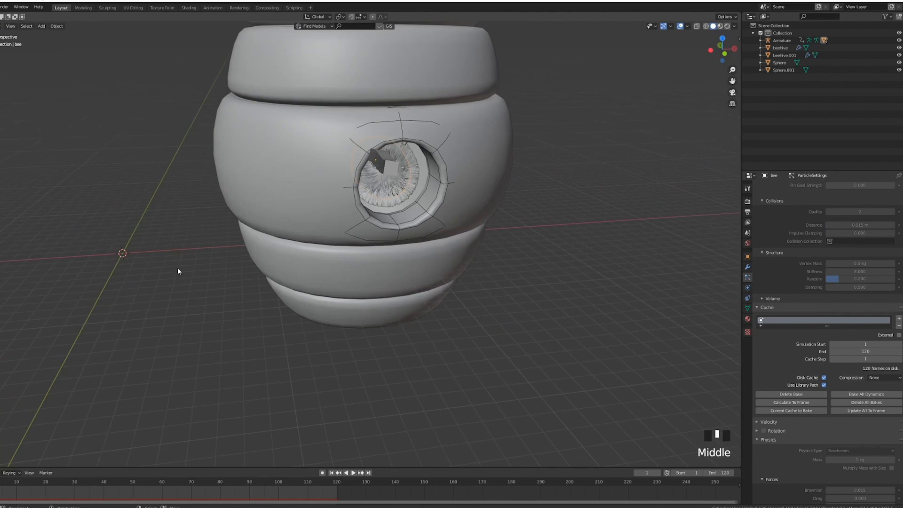
scroll(210, 251, down, 2)
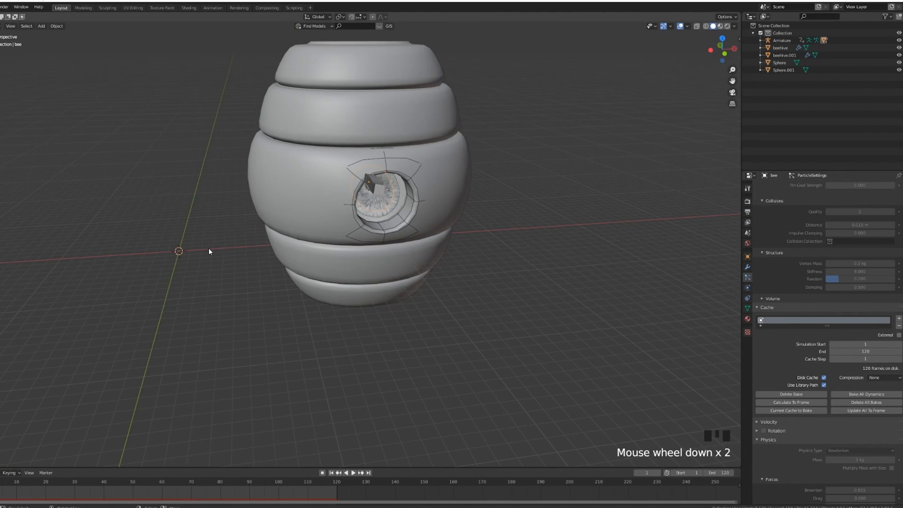
key(KP_1)
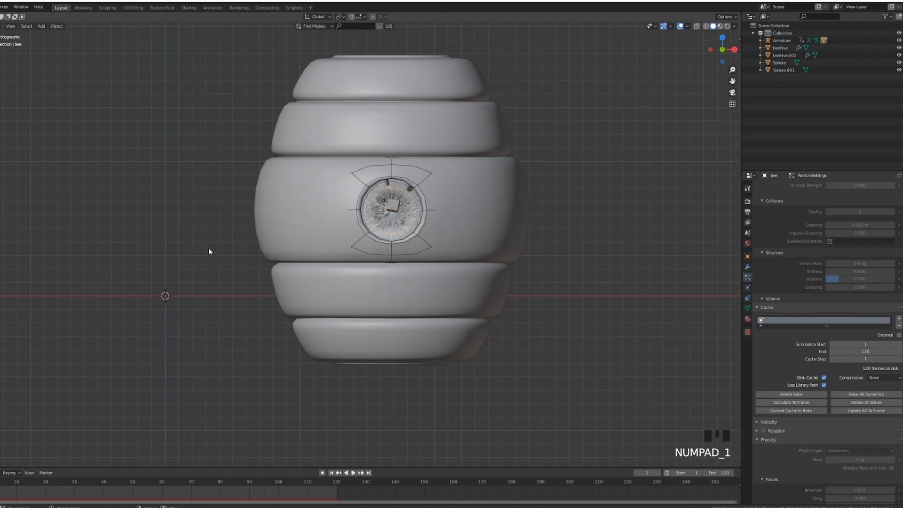
middle_drag(209, 249, 429, 204)
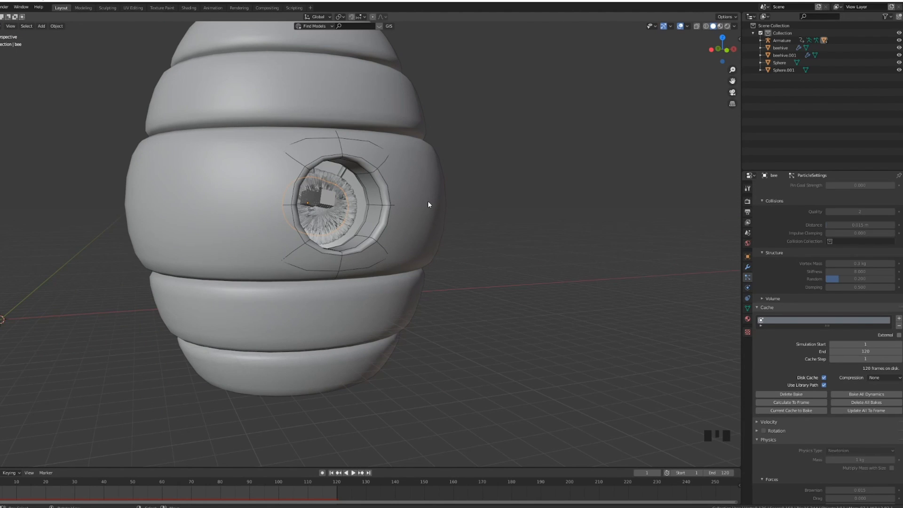
Scrub the late flight frames up to frame 110, examining the hive from several angles, and return to frame 1
middle_drag(299, 171, 288, 298)
drag(264, 491, 297, 494)
scroll(350, 324, down, 4)
scroll(351, 324, up, 5)
scroll(353, 322, down, 1)
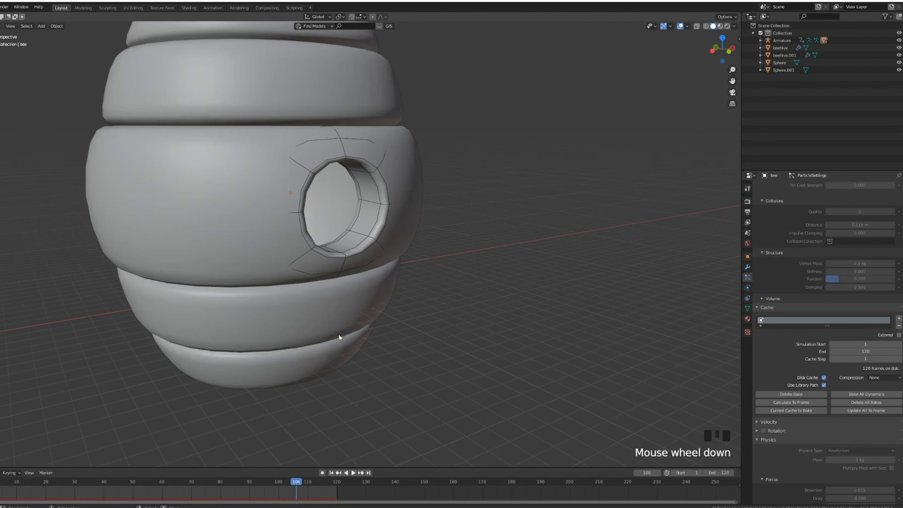
drag(269, 494, 308, 494)
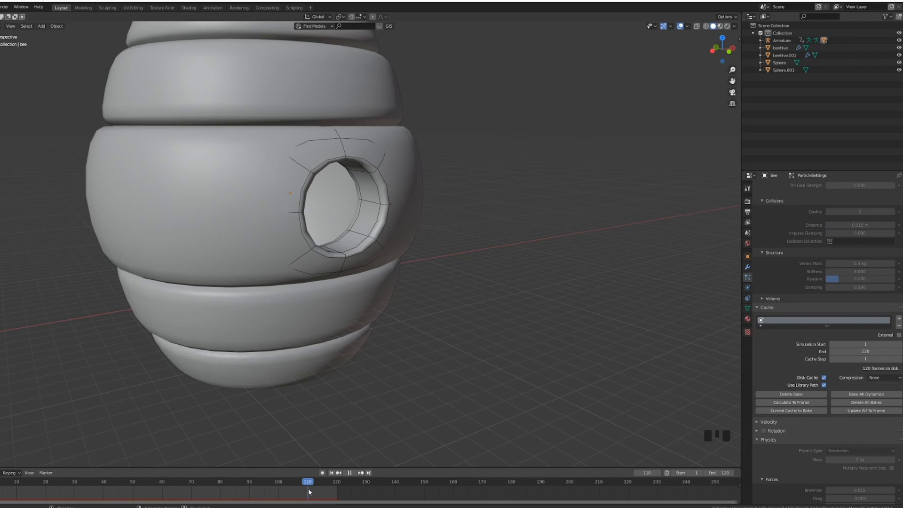
scroll(341, 324, down, 3)
scroll(338, 328, up, 2)
middle_drag(344, 317, 323, 317)
middle_drag(304, 405, 346, 398)
click(331, 472)
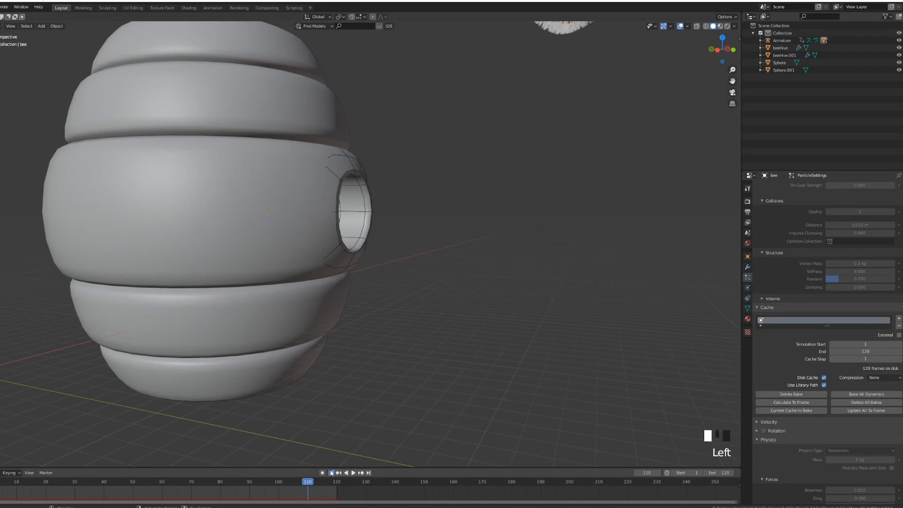
Scrub from frame 1 to frame 80 to examine the bee squeezing through the opening up close, ending on frame 20
scroll(346, 379, up, 3)
scroll(328, 348, down, 3)
middle_drag(329, 348, 323, 352)
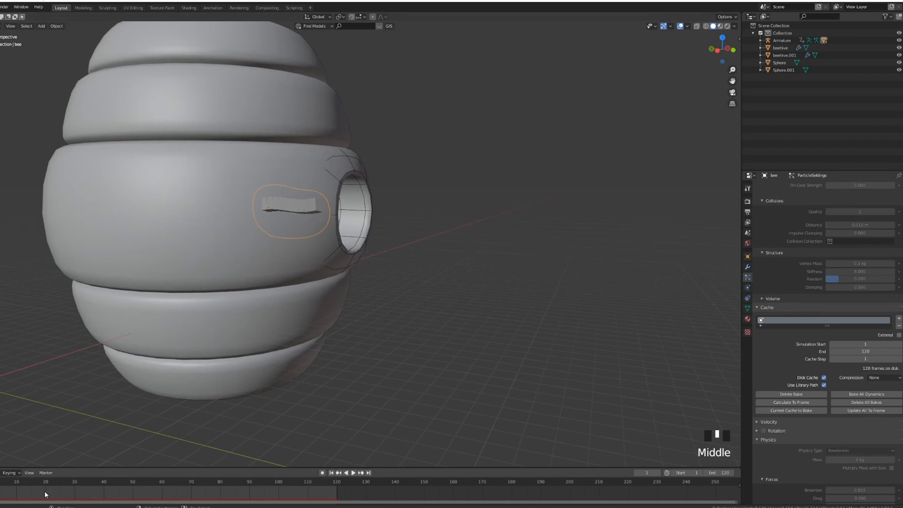
drag(4, 496, 50, 498)
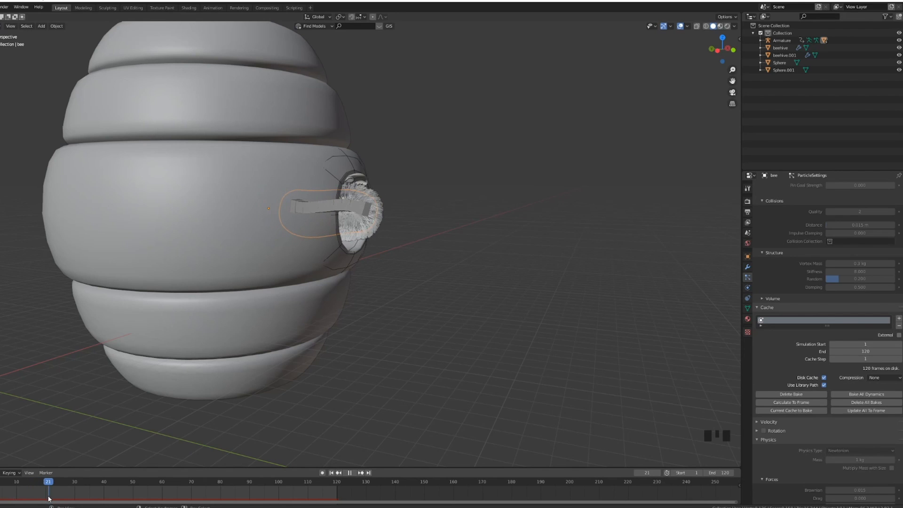
scroll(249, 318, up, 4)
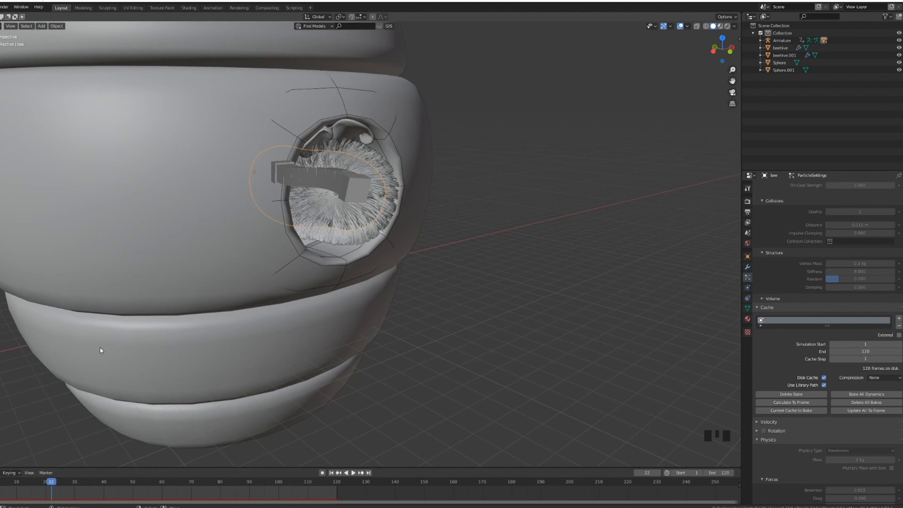
drag(49, 495, 219, 499)
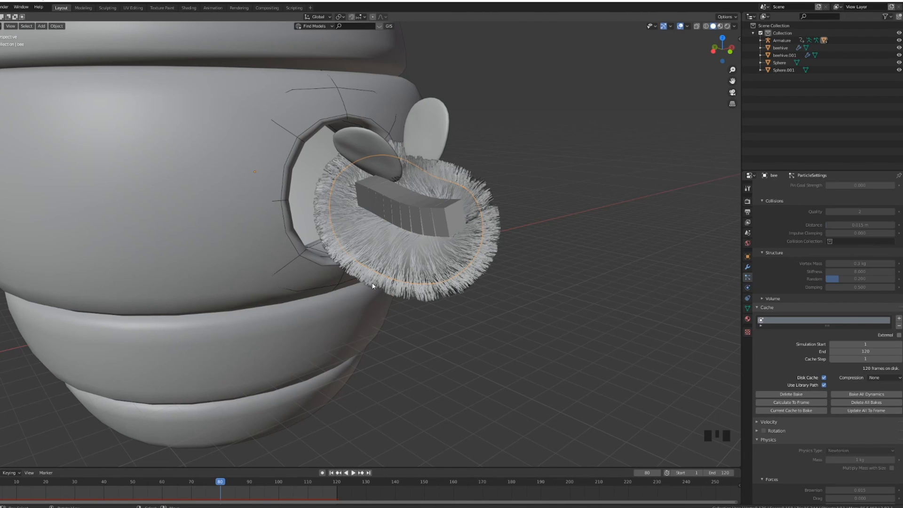
click(47, 494)
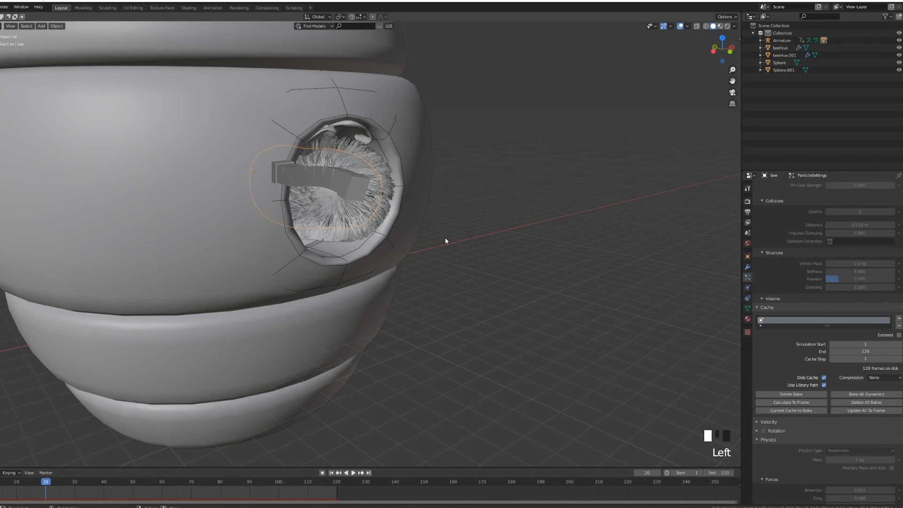
Add a camera to the scene and align it to the front view of the beehive
key(KP_1)
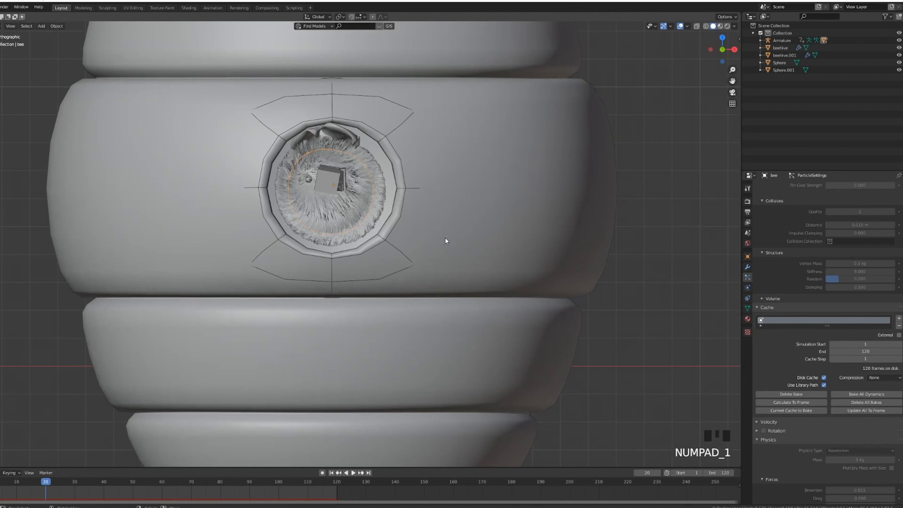
scroll(446, 240, down, 3)
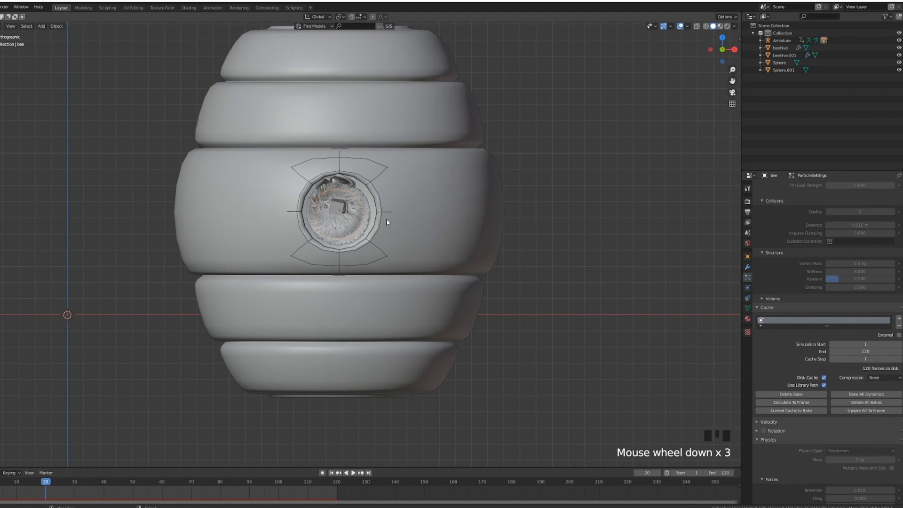
key(shift+a)
mouse_move(356, 318)
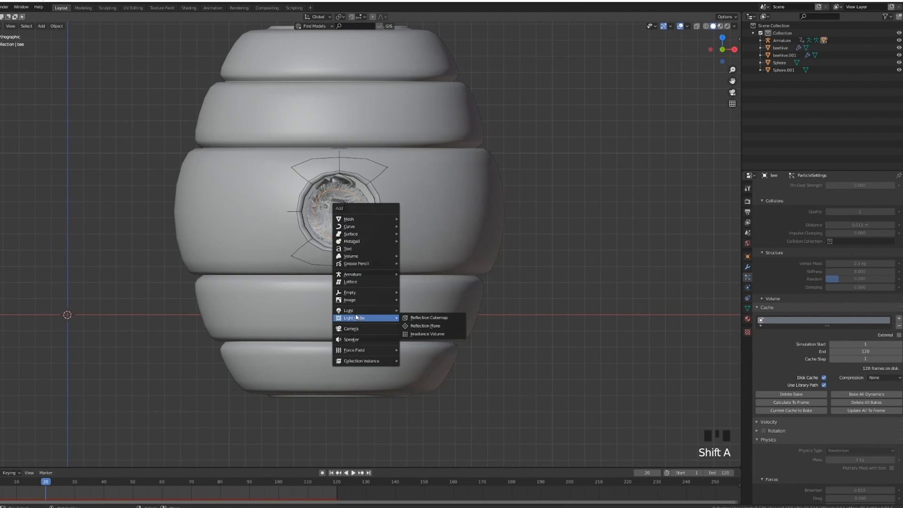
click(354, 329)
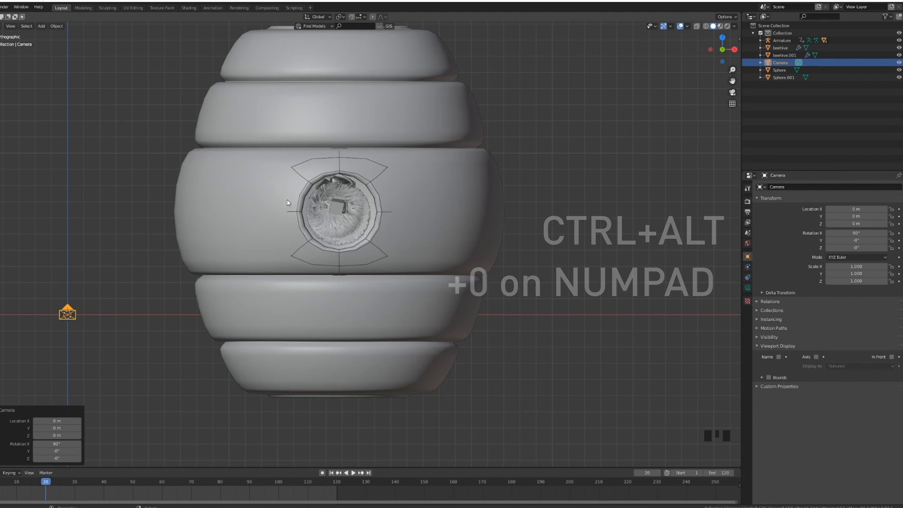
key(ctrl+alt+KP_0)
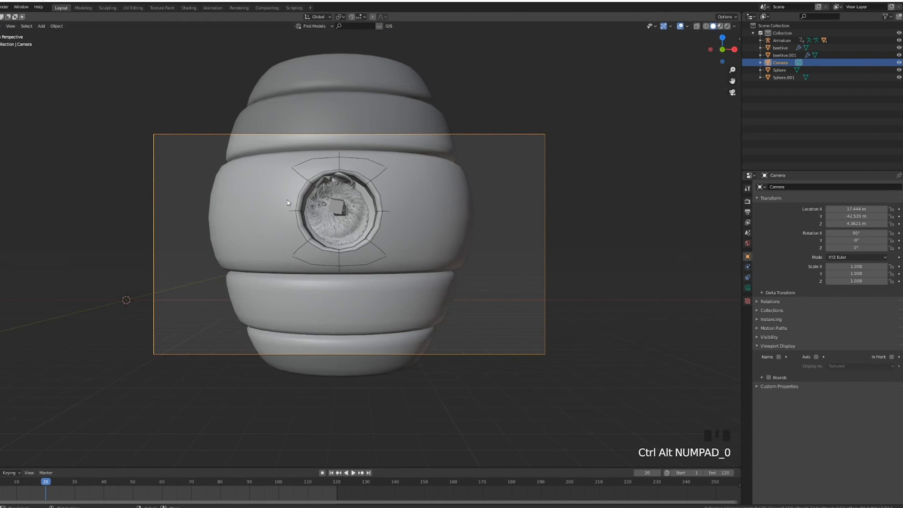
Move the camera about -0.37 m in X and 1.74 m in Z to frame the hive opening
shift+middle_drag(287, 201, 376, 214)
key(g)
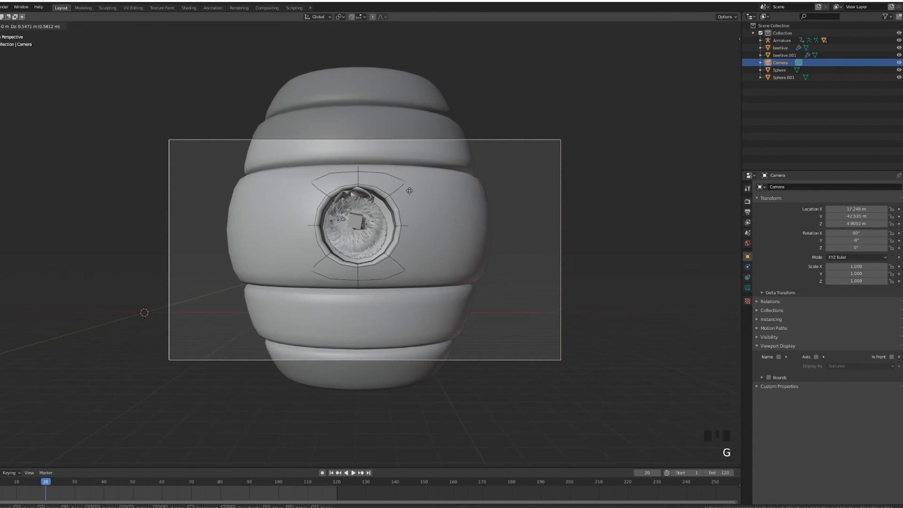
click(395, 89)
scroll(282, 179, up, 3)
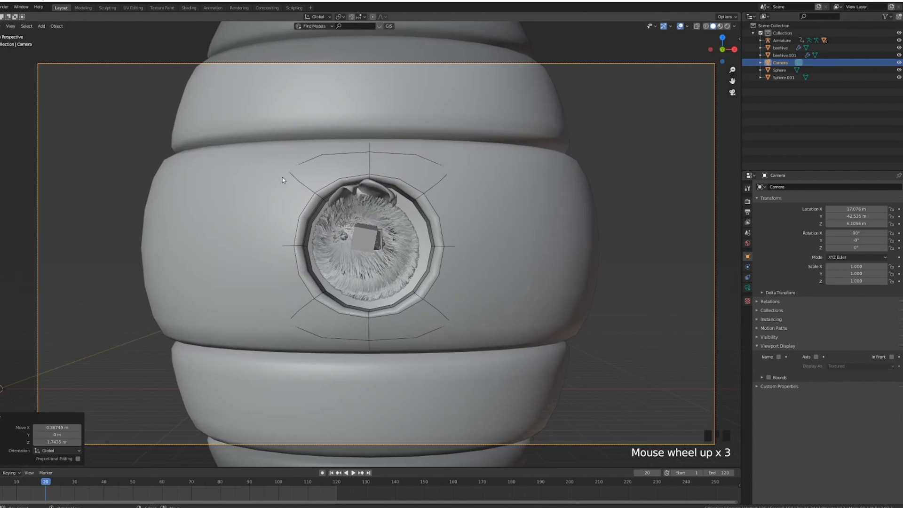
scroll(406, 221, down, 2)
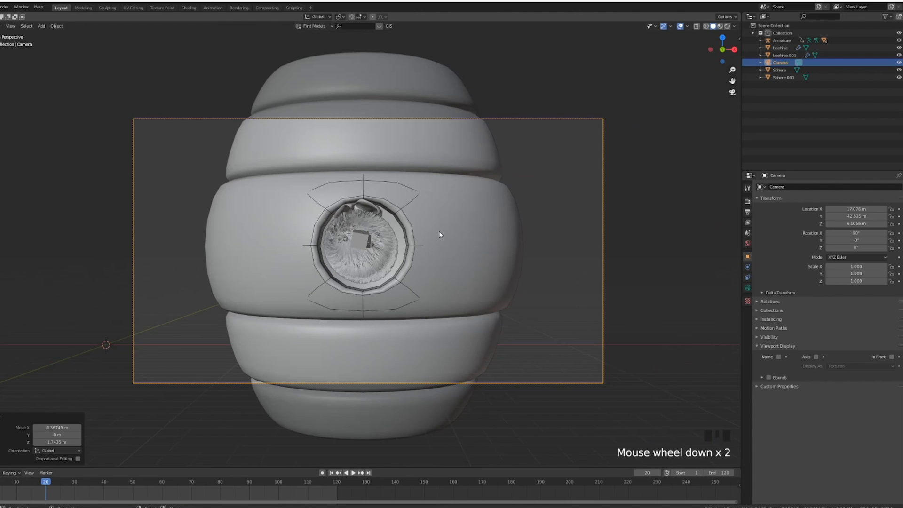
Set the camera's focal length to 68 mm and shift the camera about 0.09 m along the Y axis
click(747, 288)
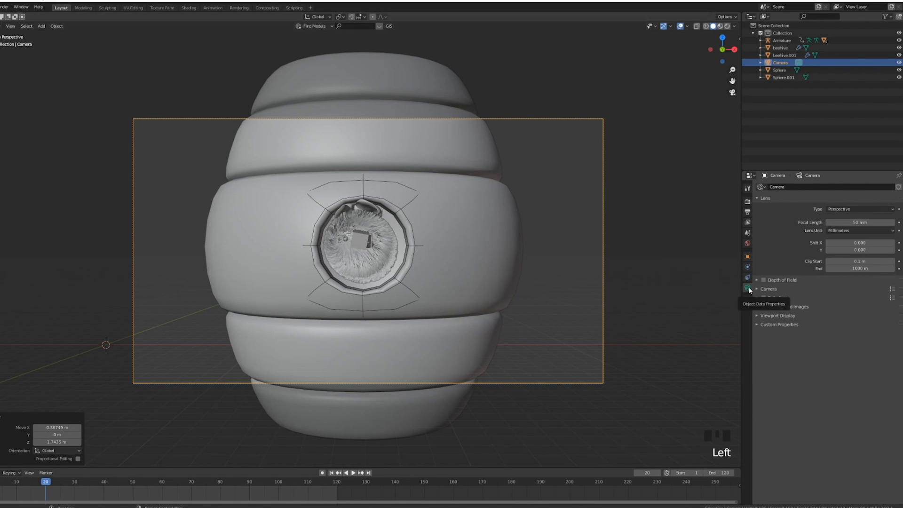
drag(860, 222, 879, 222)
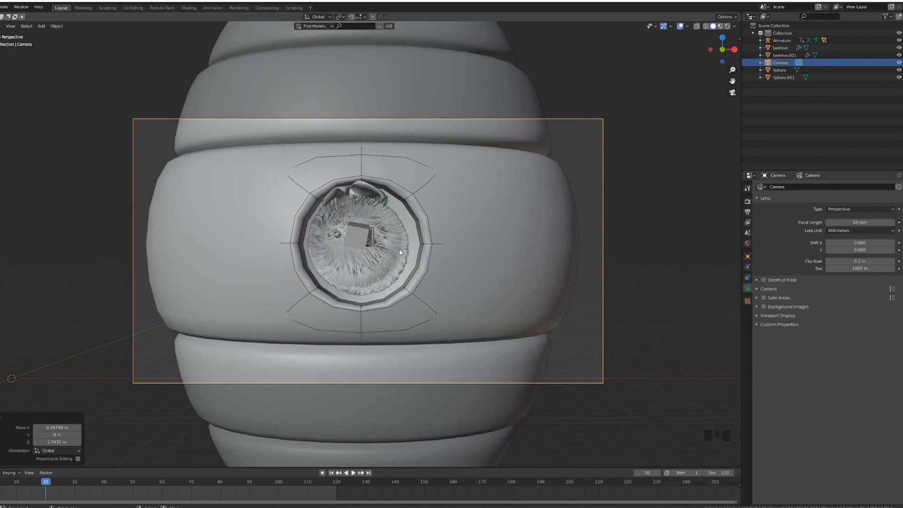
key(g)
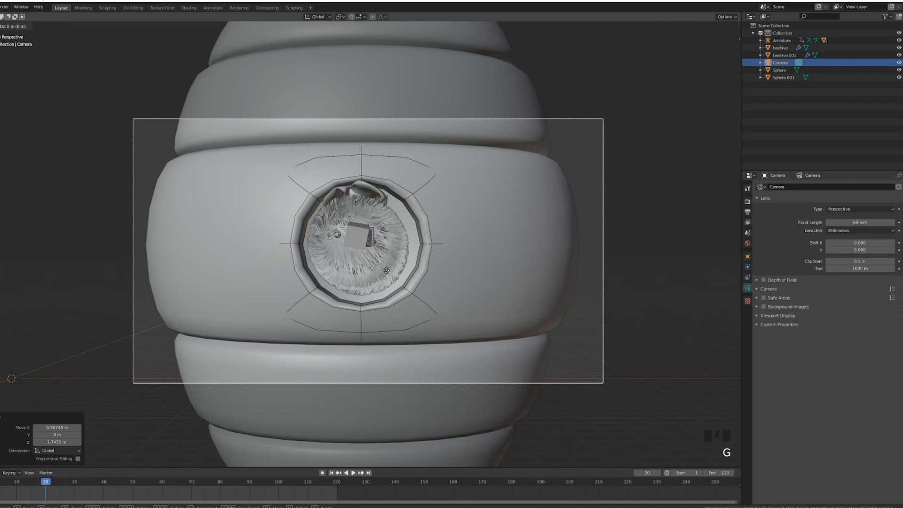
key(y)
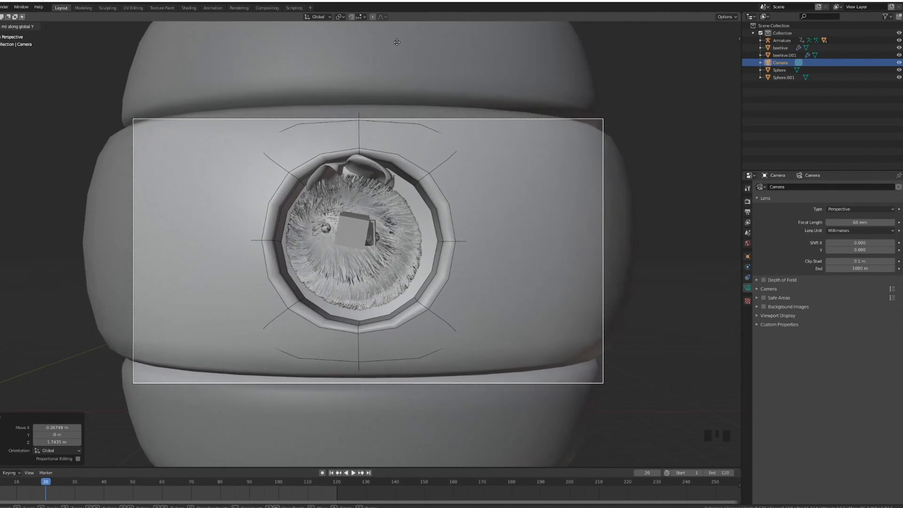
click(391, 272)
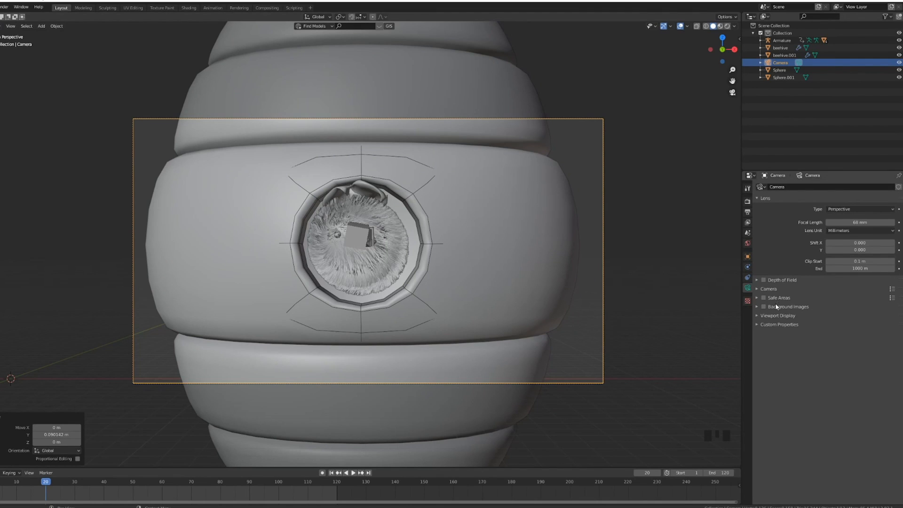
Enable the camera's Limits display and the Thirds composition guide
click(775, 316)
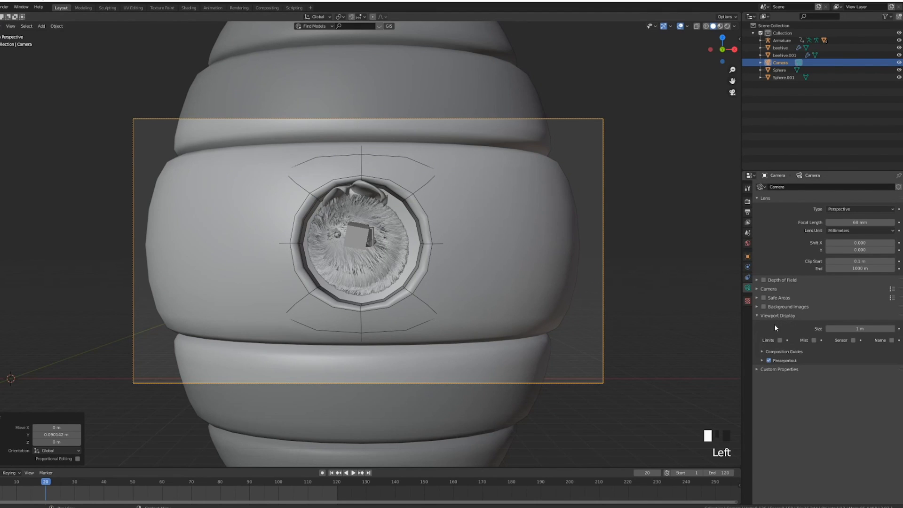
click(780, 340)
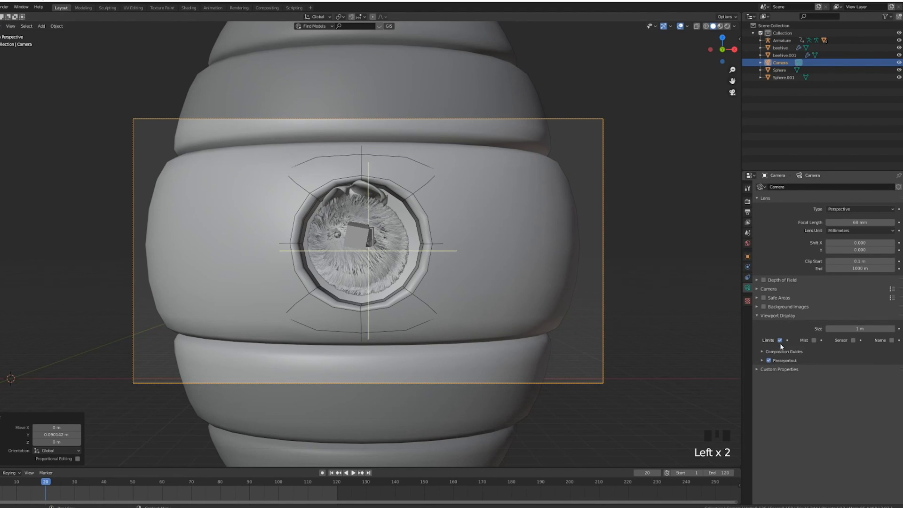
click(781, 351)
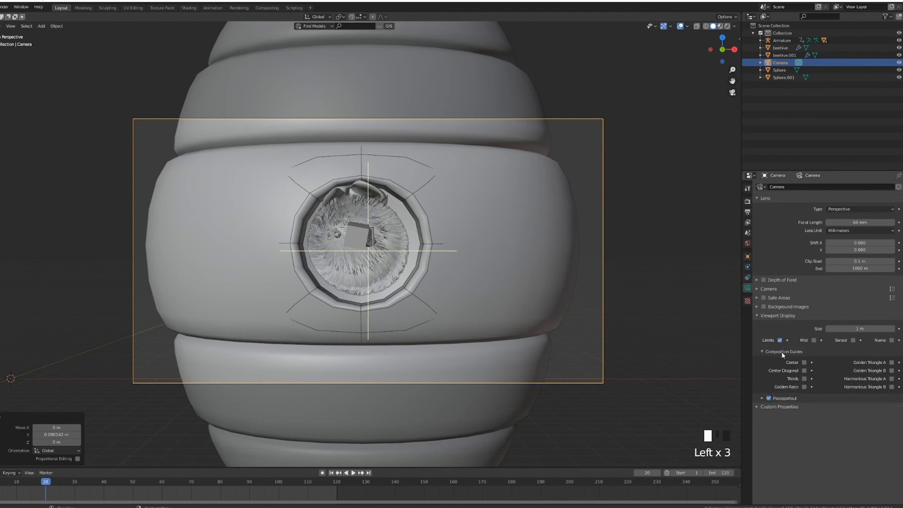
click(804, 378)
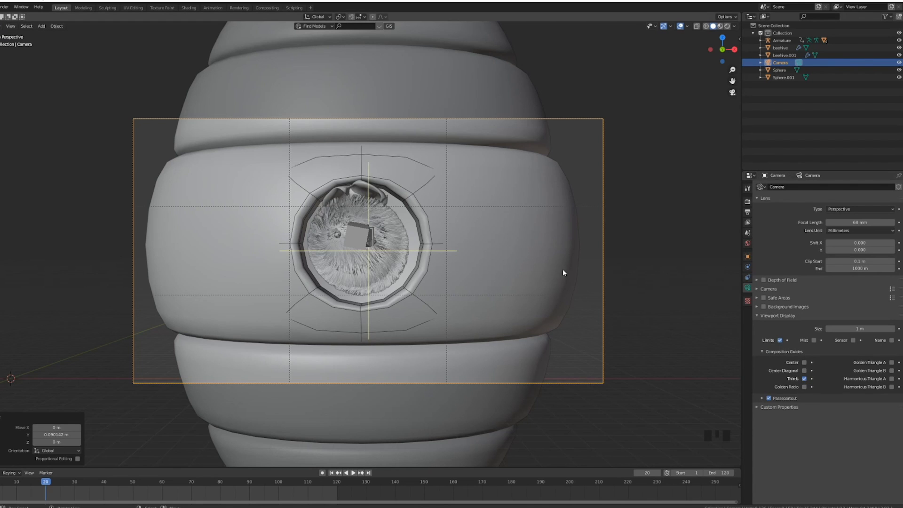
Move the camera about -0.26 m along the X axis to centre the hive opening in the frame
key(g)
key(x)
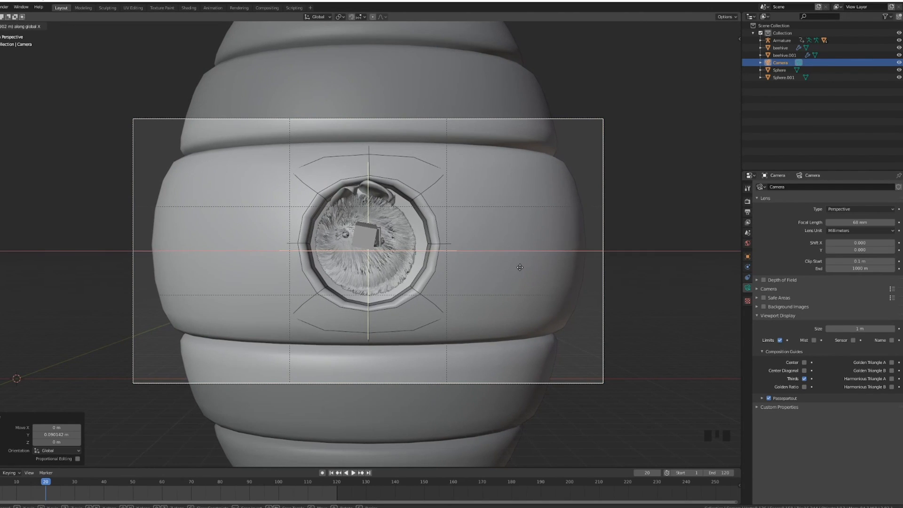
click(525, 267)
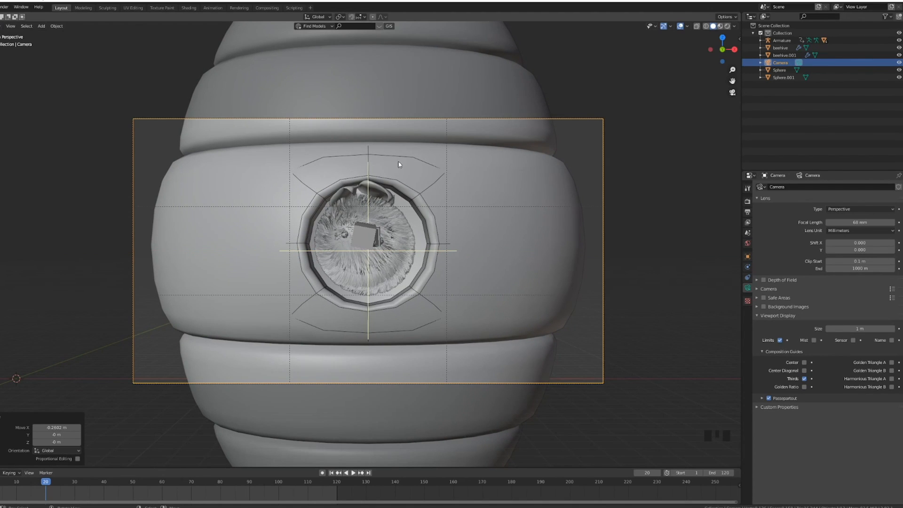
Set the render output's horizontal resolution to 1080 px for a square frame
click(748, 203)
click(747, 213)
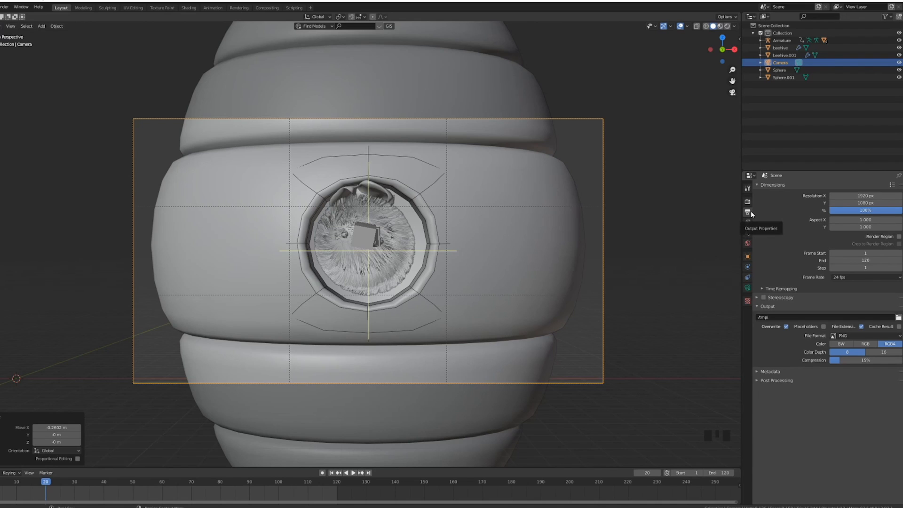
click(869, 195)
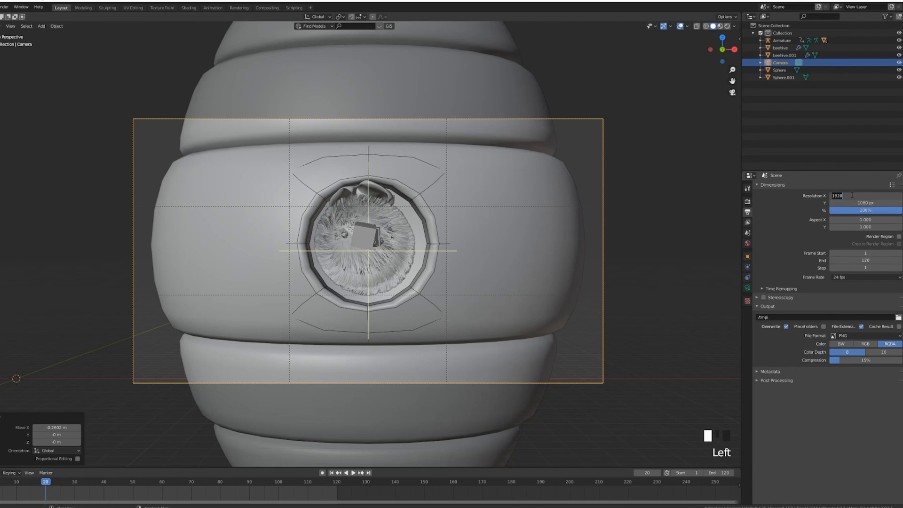
text(1)
key(Return)
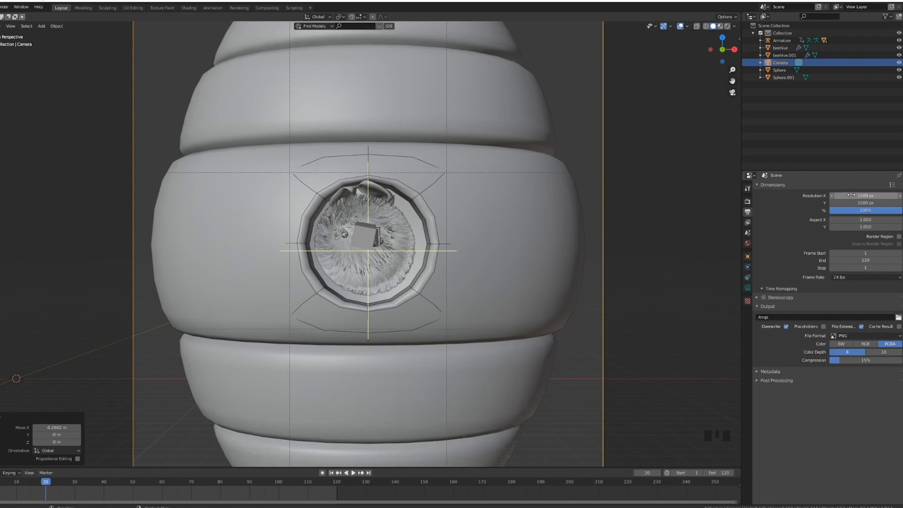
scroll(545, 247, down, 2)
scroll(509, 248, up, 1)
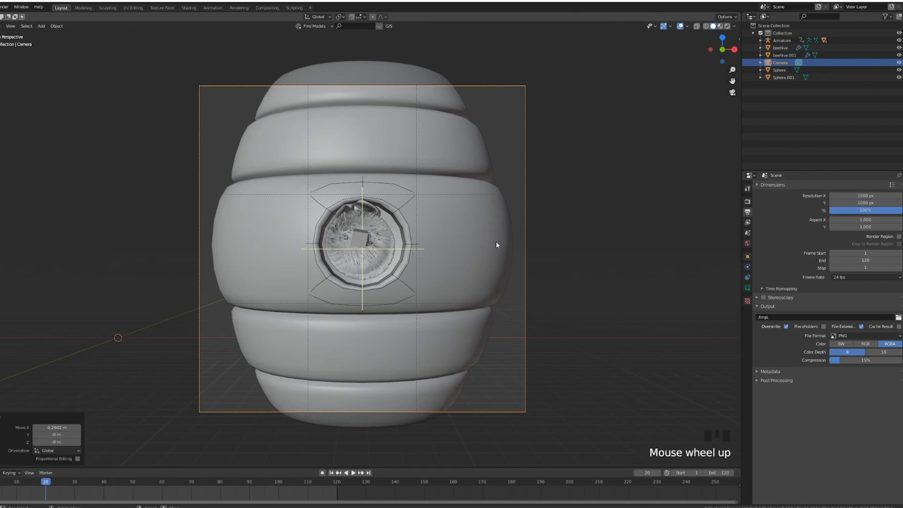
Move the camera about 3.2 m along the Y axis, closer to the hive opening
key(KP_0)
key(KP_0)
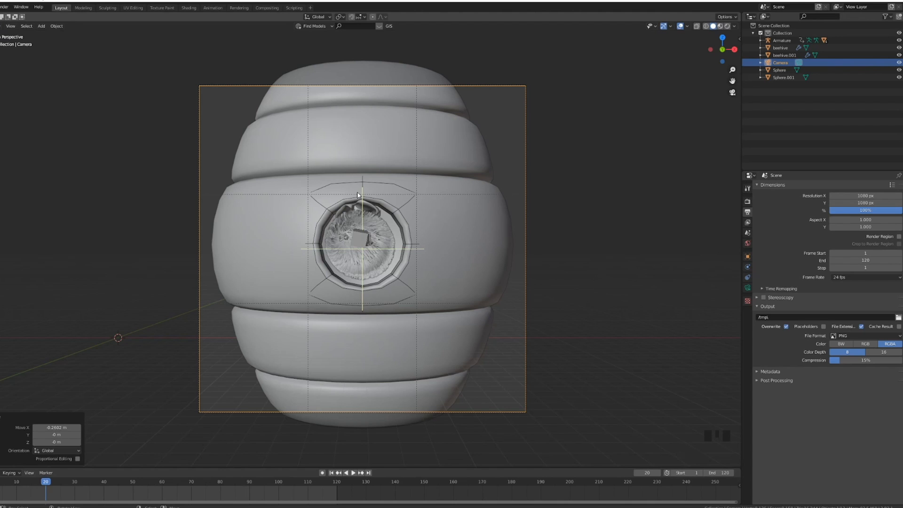
key(g)
key(y)
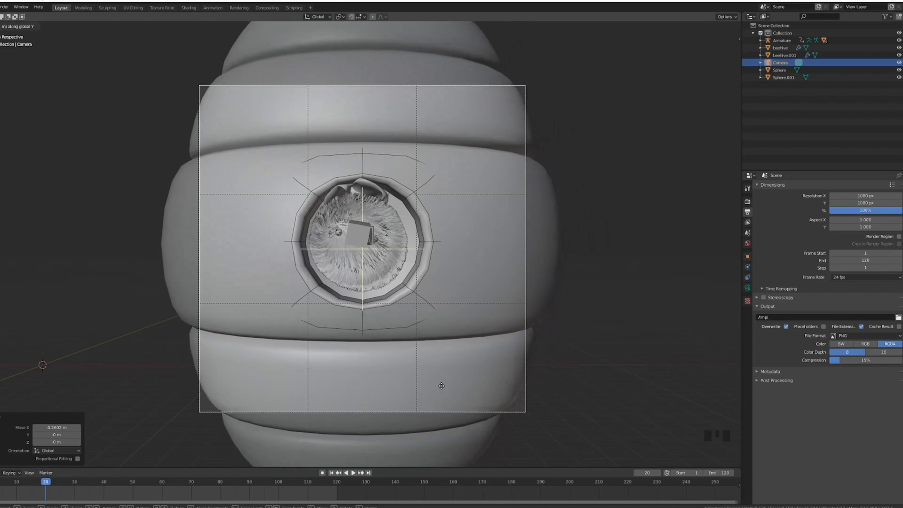
click(446, 343)
Add timeline markers at frame 90 and frame 25
middle_drag(444, 264, 548, 261)
drag(46, 493, 249, 495)
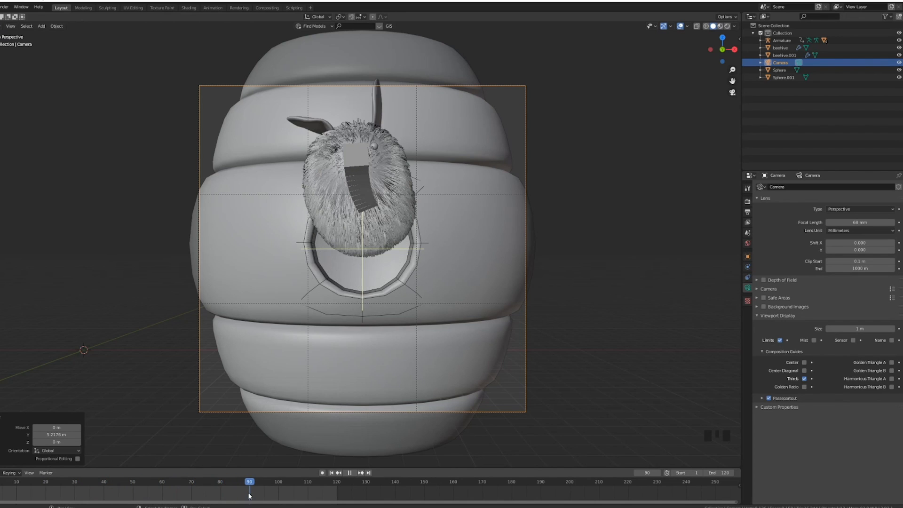
drag(249, 495, 249, 495)
middle_drag(375, 332, 405, 325)
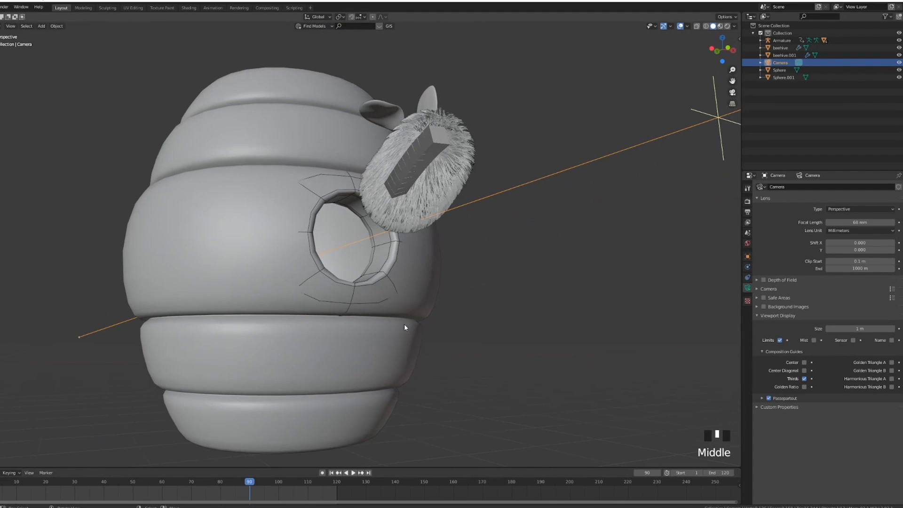
key(KP_0)
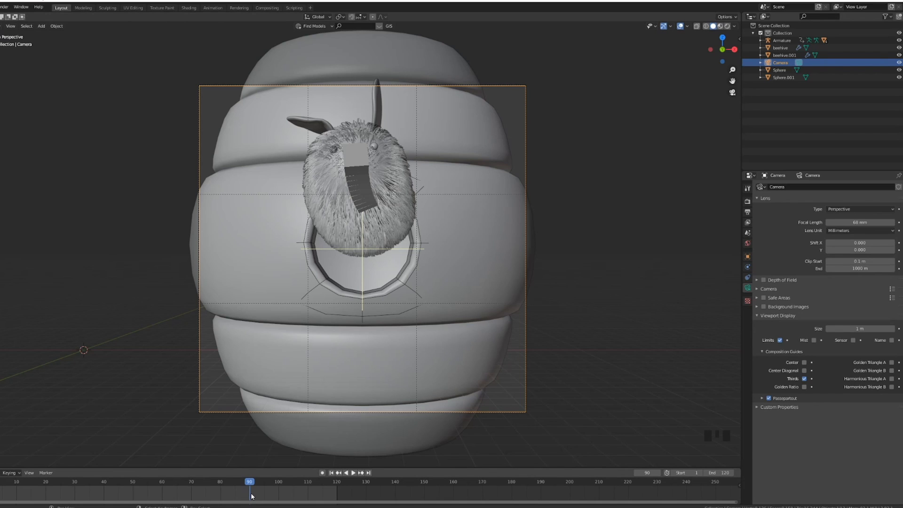
key(m)
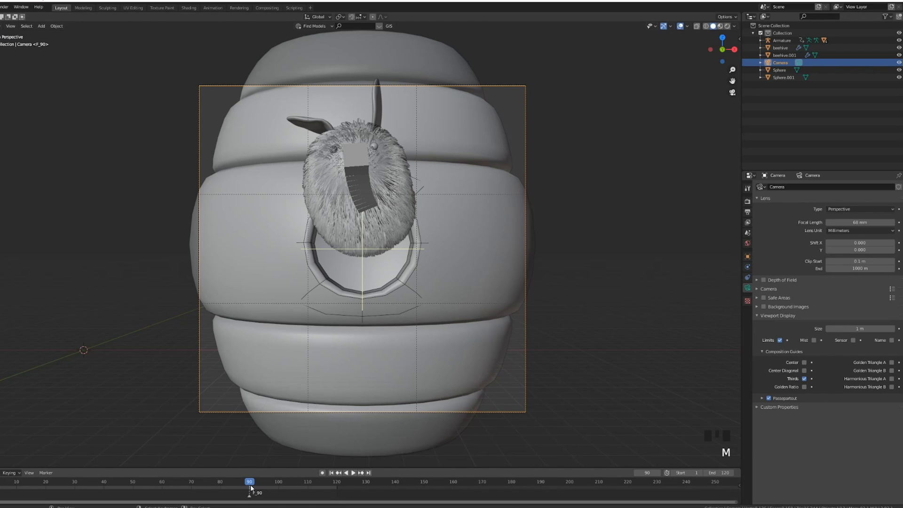
drag(250, 489, 60, 489)
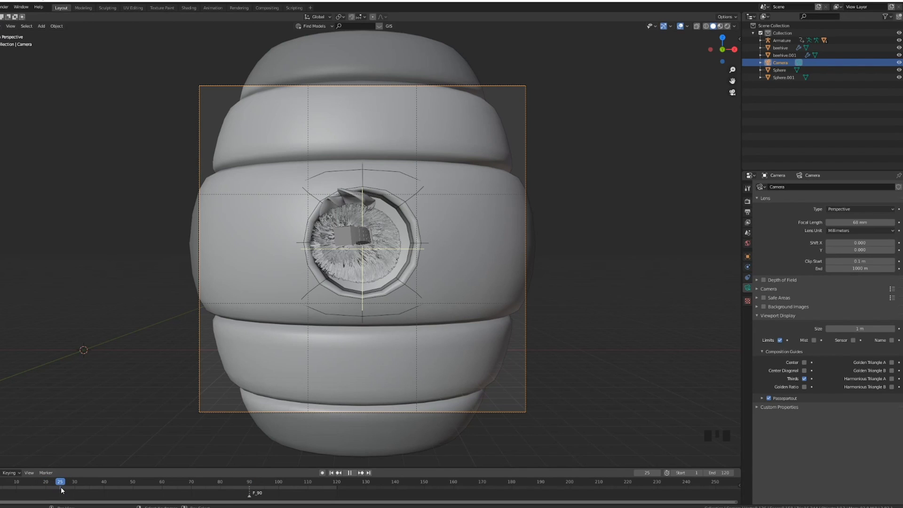
key(m)
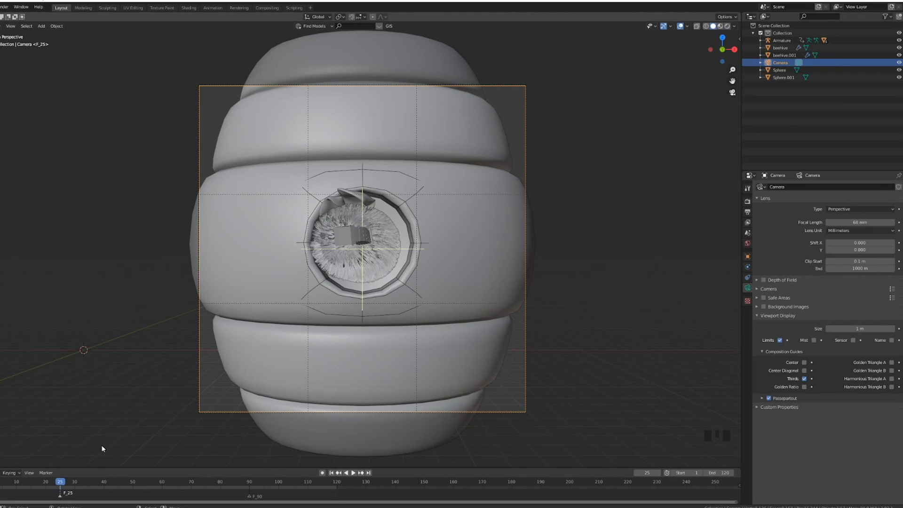
Bind the camera to the frame 25 marker and look through it
middle_drag(191, 417, 222, 413)
scroll(377, 383, down, 6)
shift+middle_drag(376, 382, 312, 381)
right_click(397, 339)
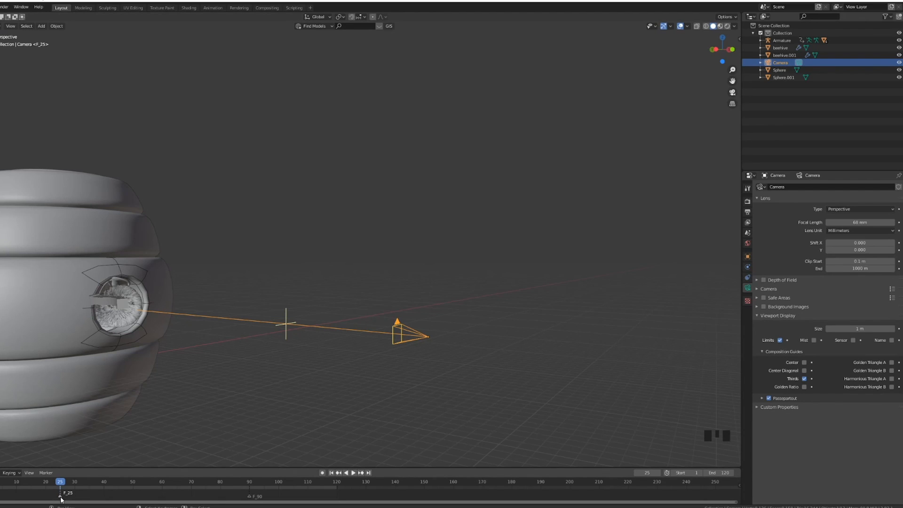
key(ctrl+b)
key(KP_0)
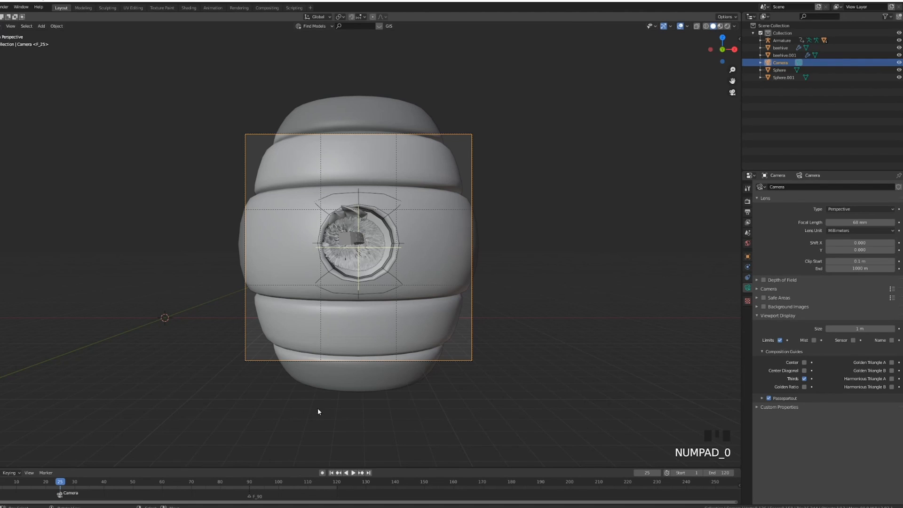
Move the camera about -7.1 m along its local Z axis so the hive opening fills more of the frame
scroll(361, 260, up, 3)
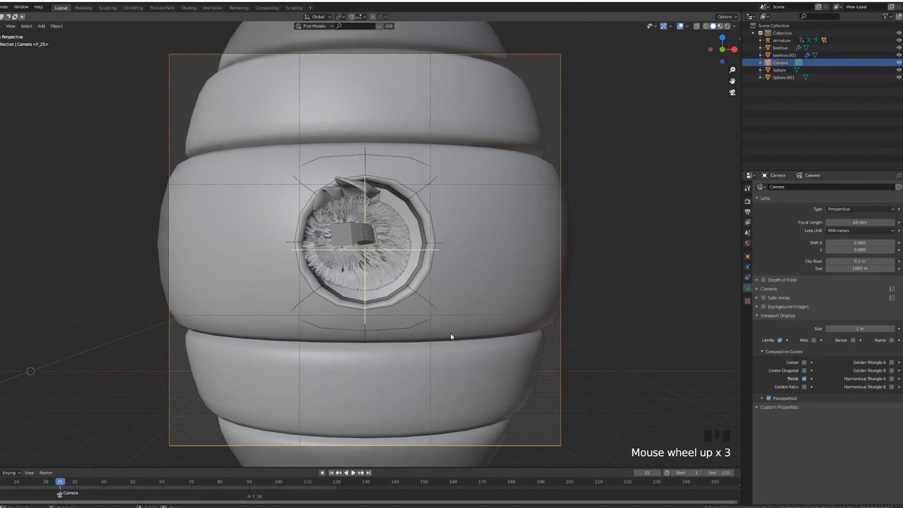
key(g)
key(z)
key(z)
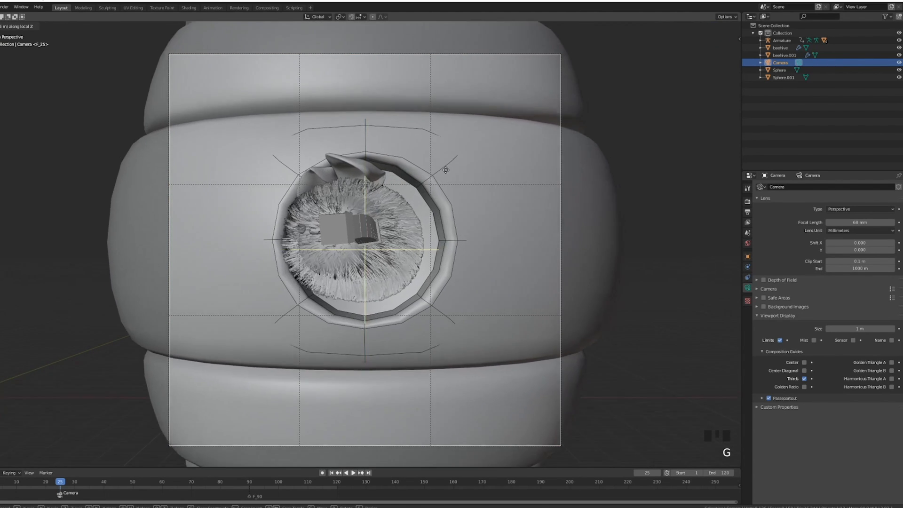
click(433, 186)
Check the camera framing up to frame 90, return to frame 1 and add a timeline marker there
drag(68, 492, 249, 475)
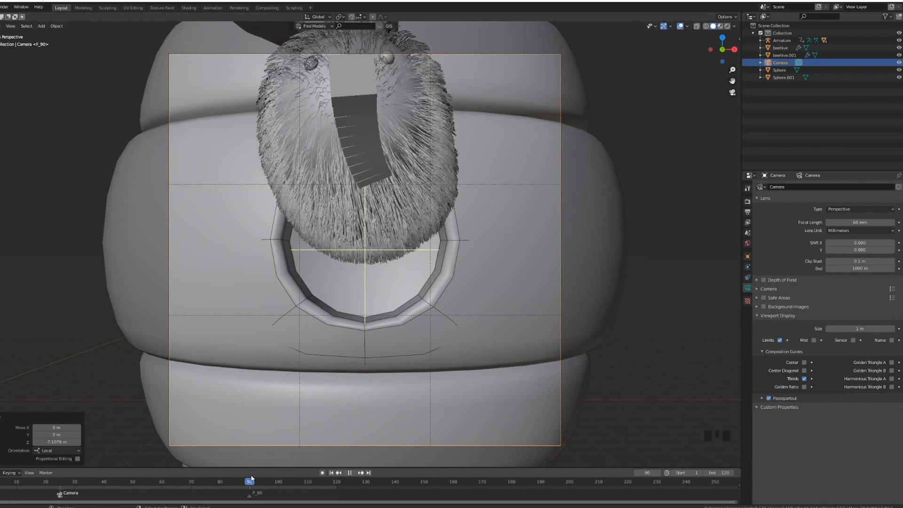
click(332, 472)
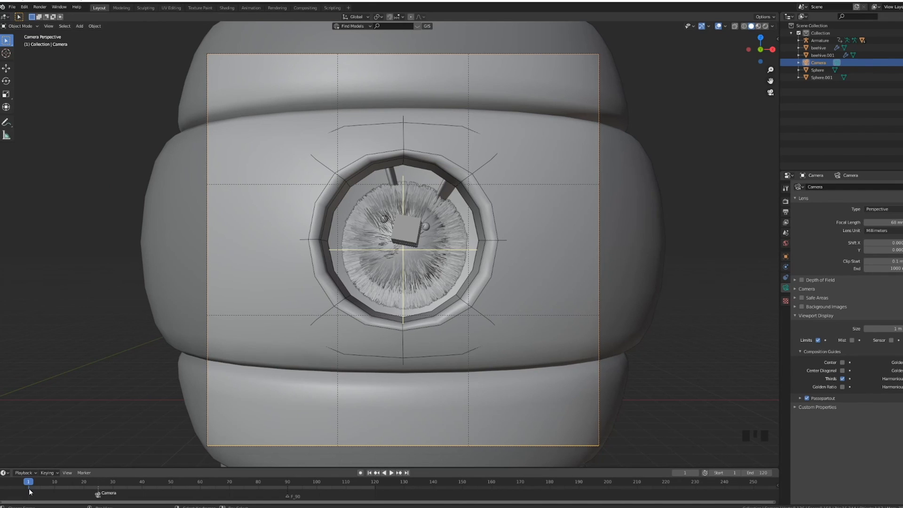
key(m)
Add a second camera and bind it to the frame 1 marker
scroll(246, 348, down, 5)
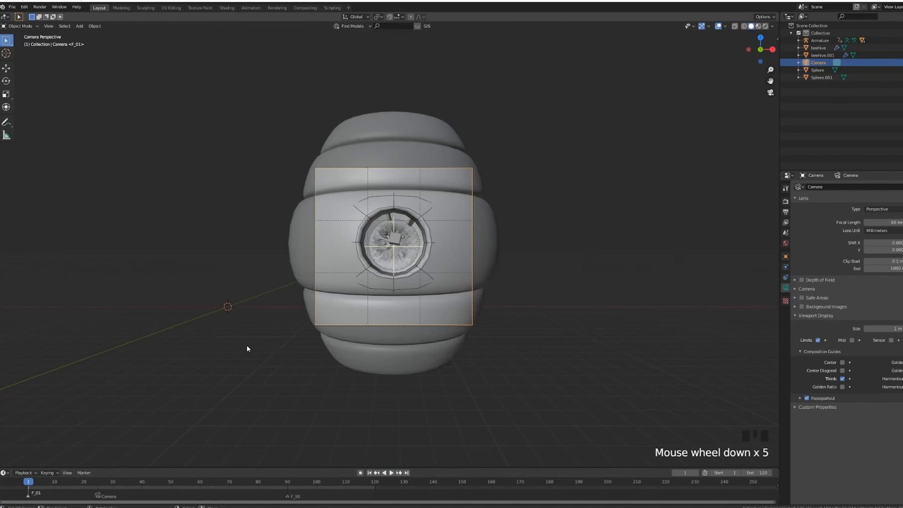
key(shift+a)
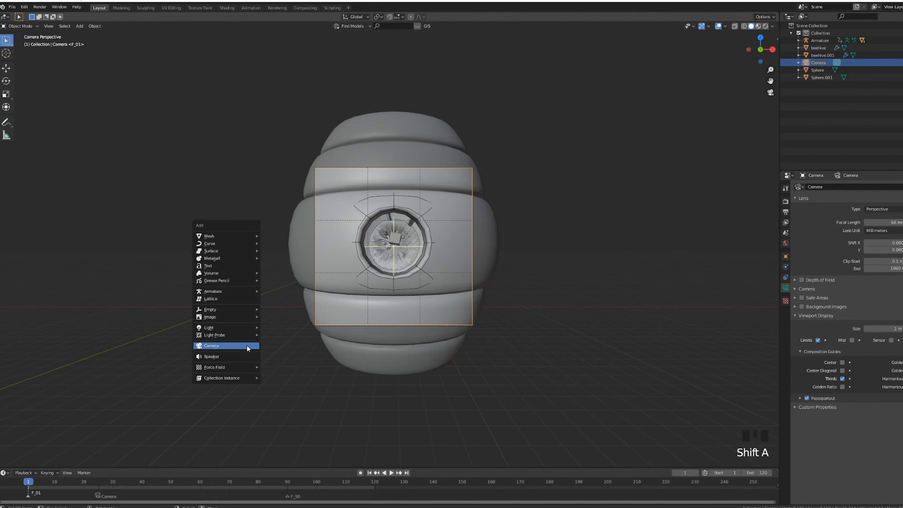
click(247, 348)
middle_drag(247, 347, 314, 372)
scroll(319, 377, down, 8)
scroll(319, 378, down, 5)
scroll(332, 354, up, 6)
right_click(274, 288)
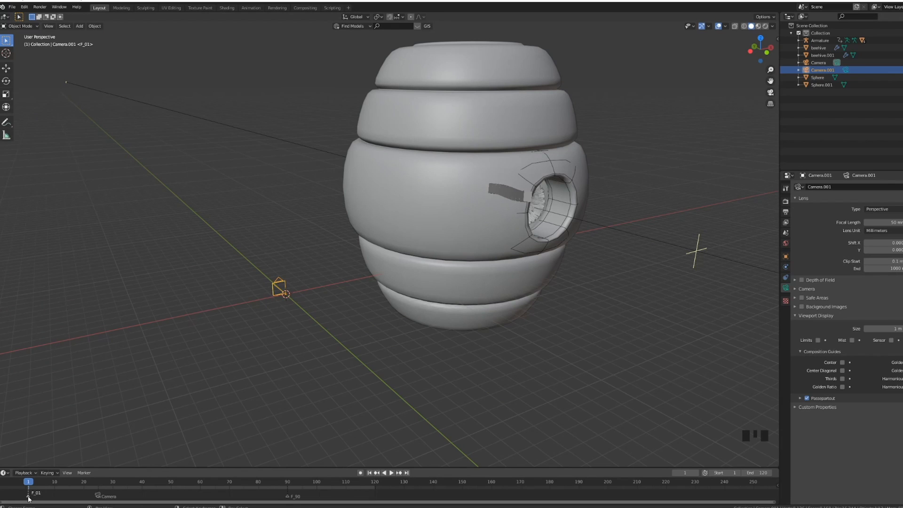
key(ctrl+b)
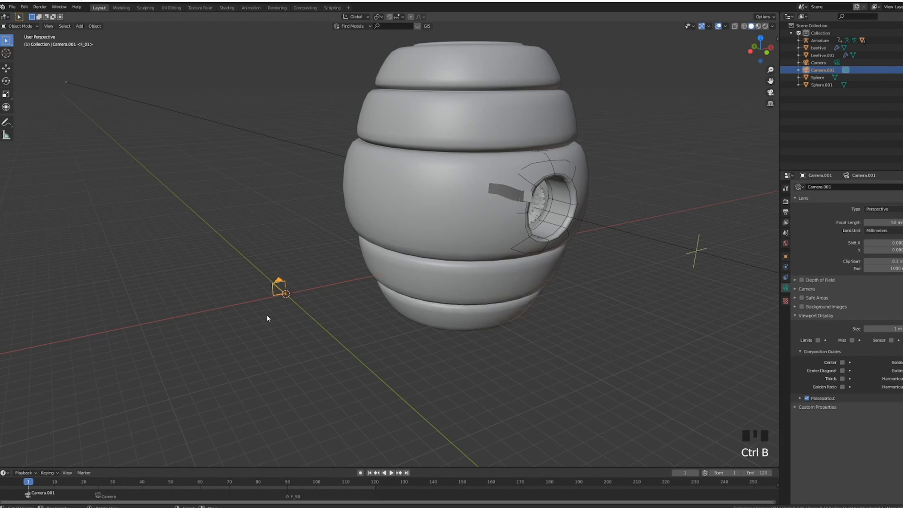
Look through the second camera and scrub the timeline towards the frame 25 marker, returning to frame 1
key(KP_0)
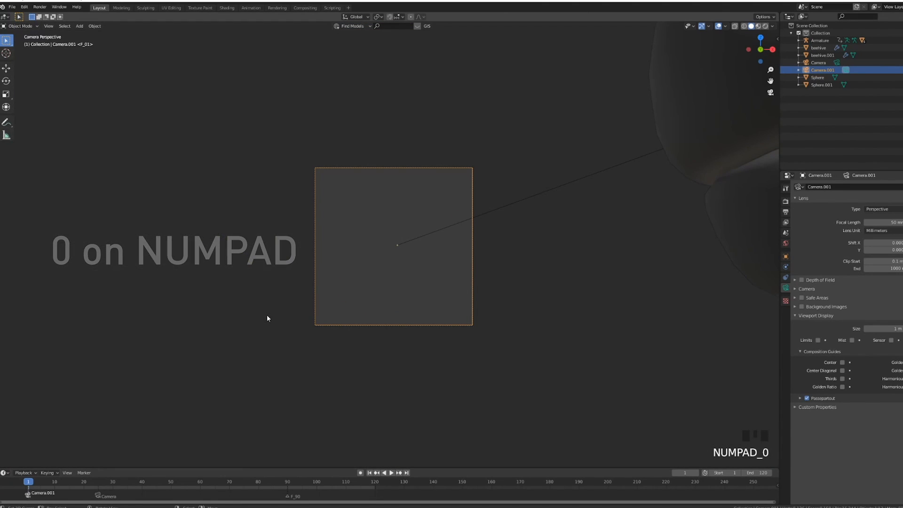
click(37, 491)
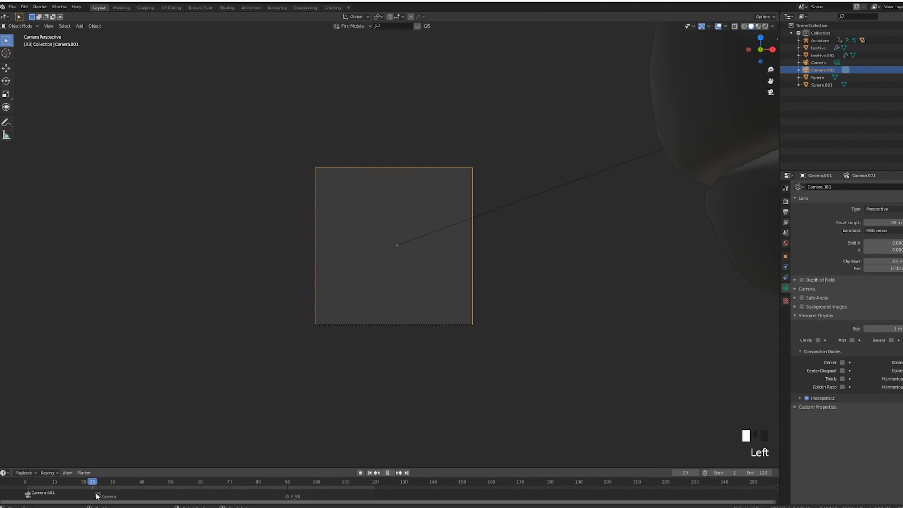
drag(102, 499, 96, 494)
key(Escape)
Orbit to a side view of the hive and its opening and align the second camera to that view
middle_drag(376, 348, 371, 350)
scroll(447, 332, down, 17)
shift+middle_drag(548, 324, 330, 331)
scroll(165, 358, down, 5)
scroll(353, 316, up, 2)
scroll(353, 313, up, 4)
scroll(333, 323, down, 3)
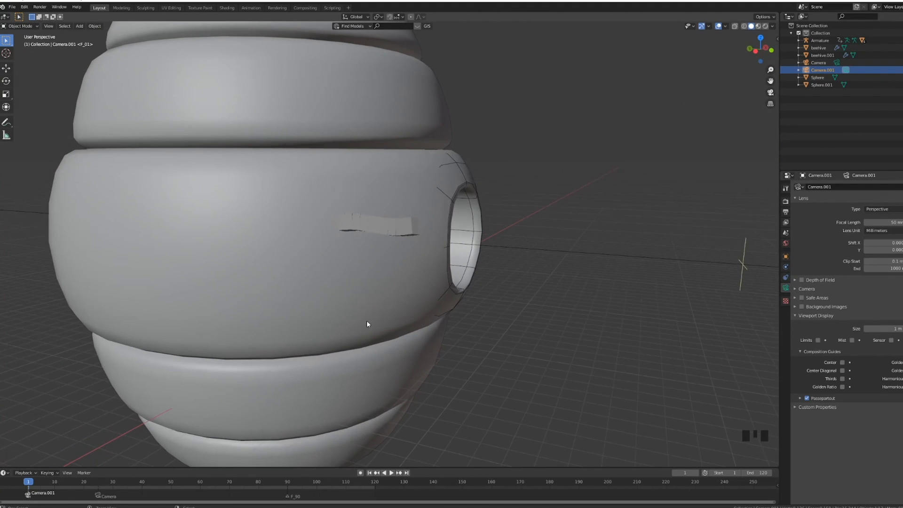
key(ctrl+alt+KP_0)
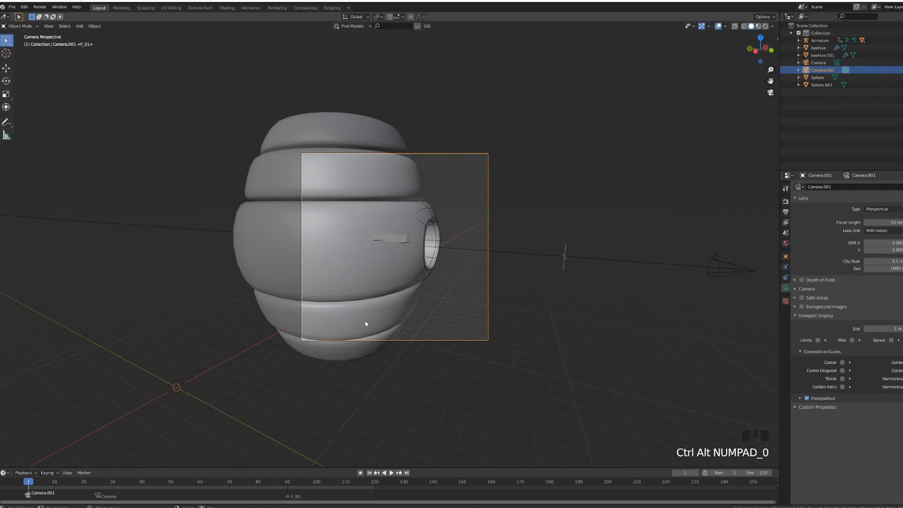
Enable the Thirds composition guide and the Limits display for the second camera
scroll(380, 321, up, 2)
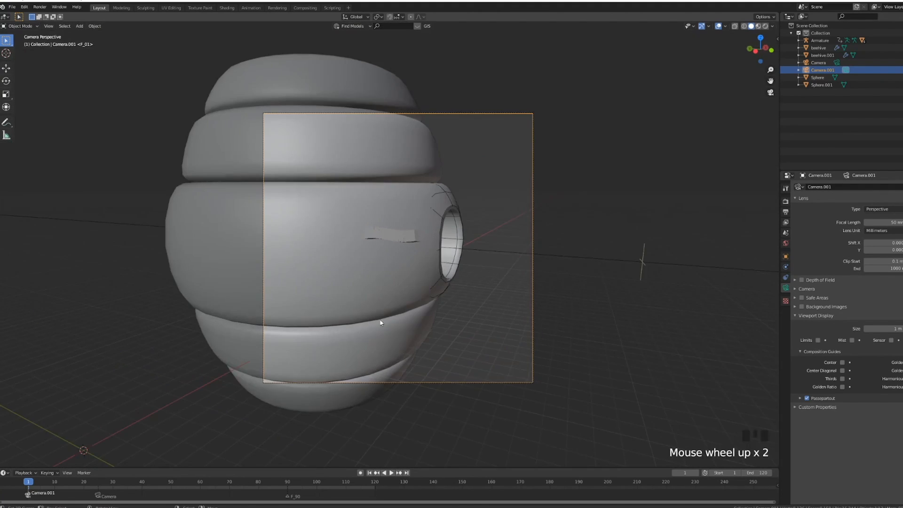
click(841, 378)
click(818, 340)
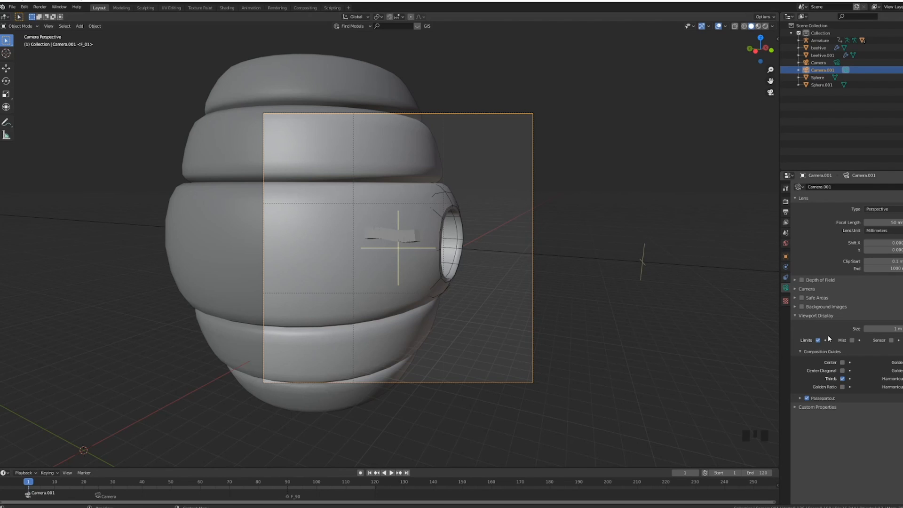
Move the second camera about -8.9 m along its local Z axis, closer to the hive
key(g)
key(z)
key(z)
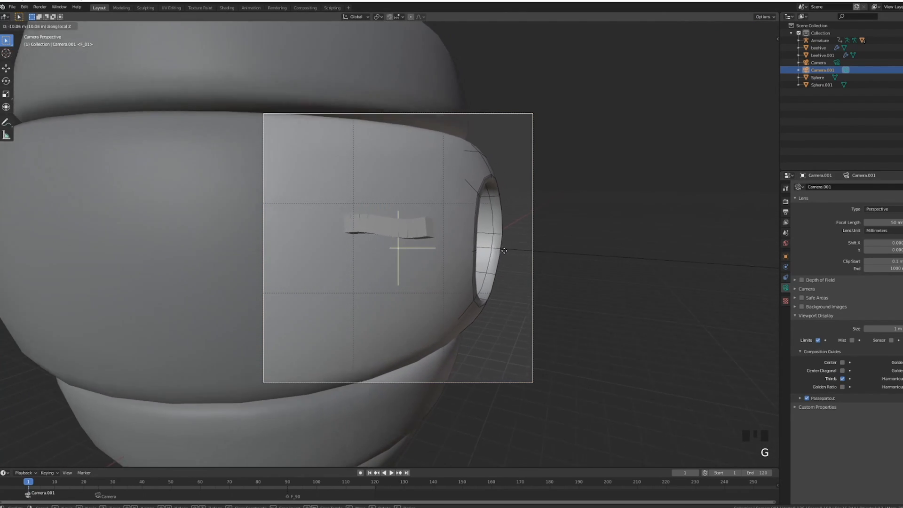
click(529, 279)
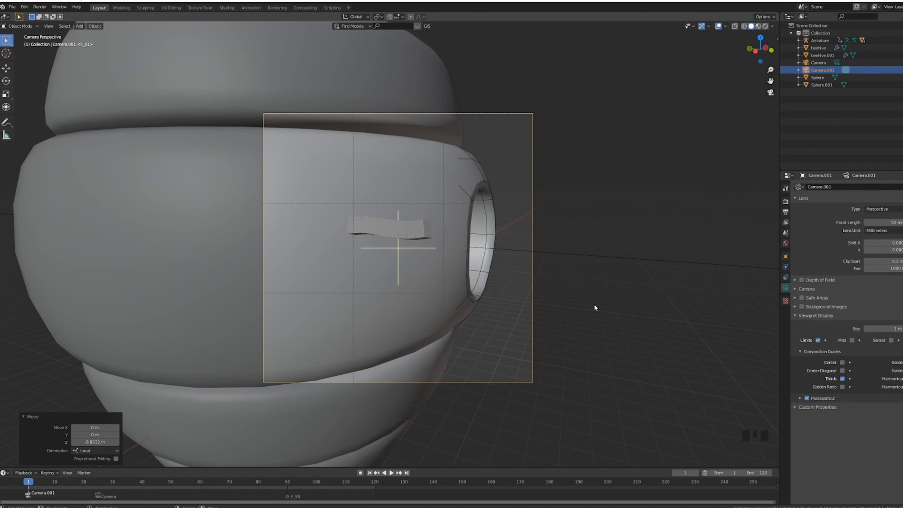
Move the second camera about -3.6 m in Y and 0.64 m in Z to centre the hive opening
key(r)
key(g)
key(y)
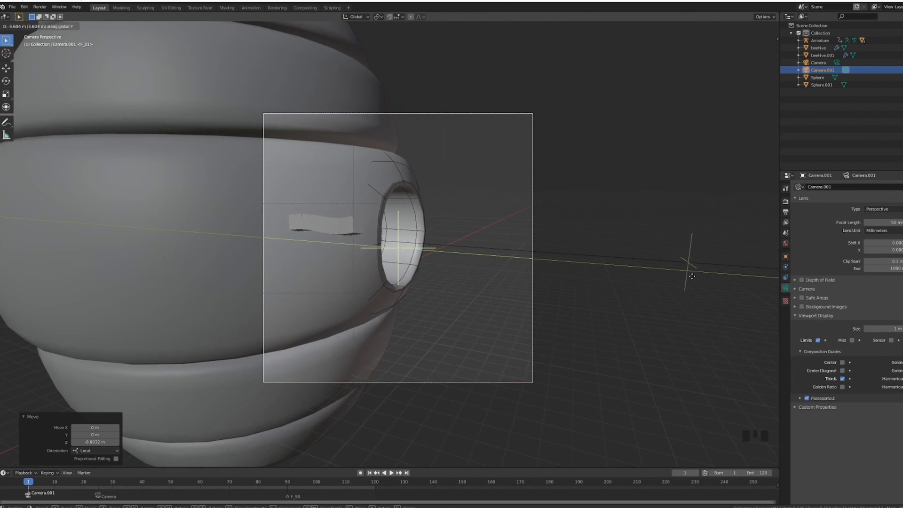
click(688, 270)
key(g)
key(z)
click(682, 236)
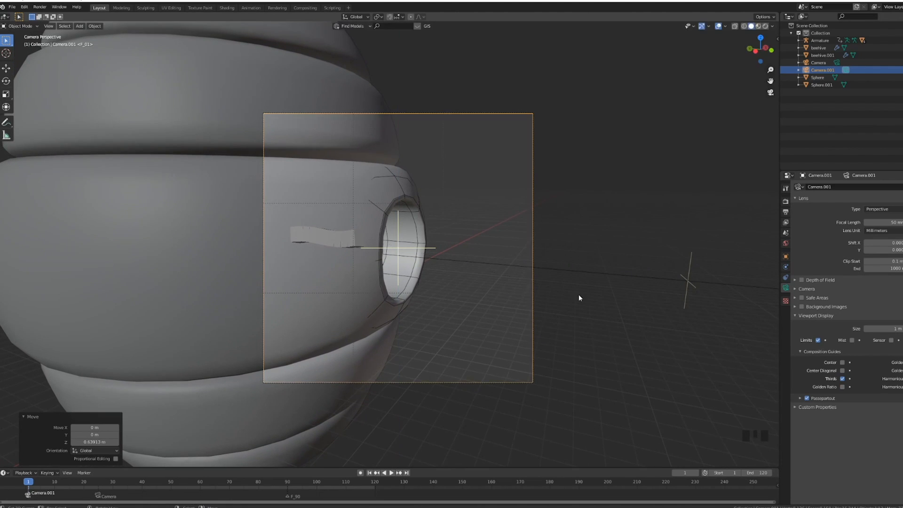
Rotate the second camera about 0.065° around the global Z axis and play the animation to preview the camera switch
key(r)
key(z)
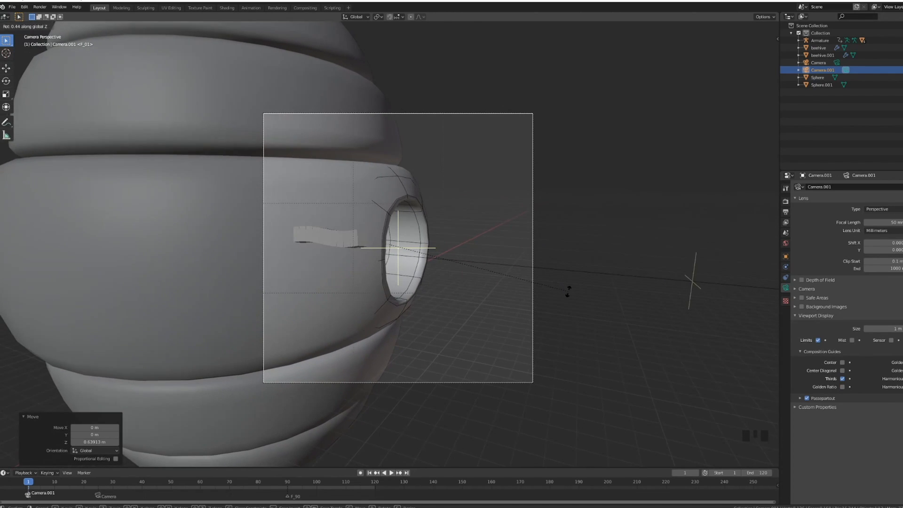
click(569, 291)
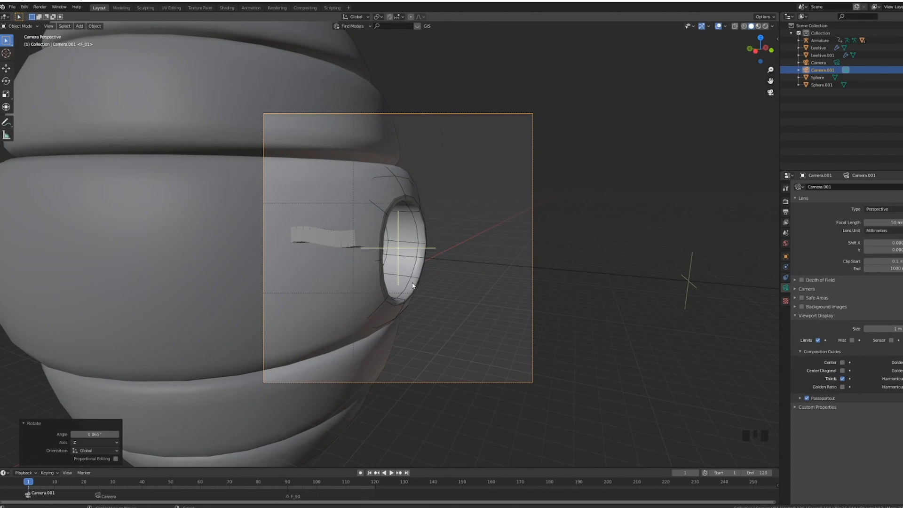
key(alt+a)
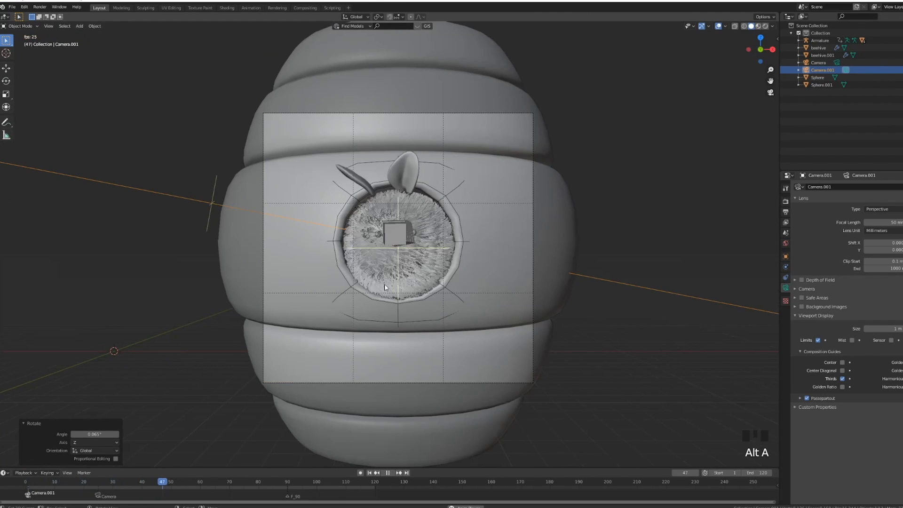
Replay the animation from the first frame to review the switch between the two cameras
key(alt+a)
key(shift+Left)
key(alt+a)
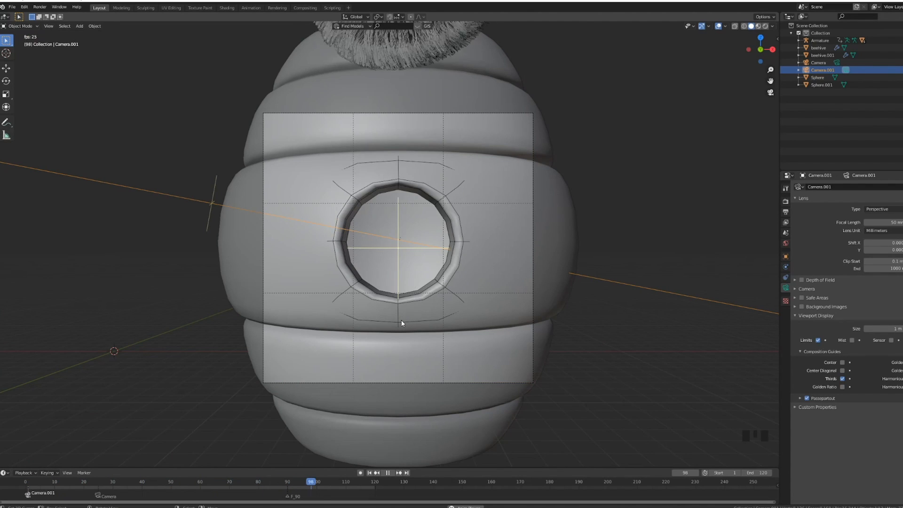
Return to frame 1 and auto-key the second camera in its current position with a zero move
key(alt+a)
key(shift+Left)
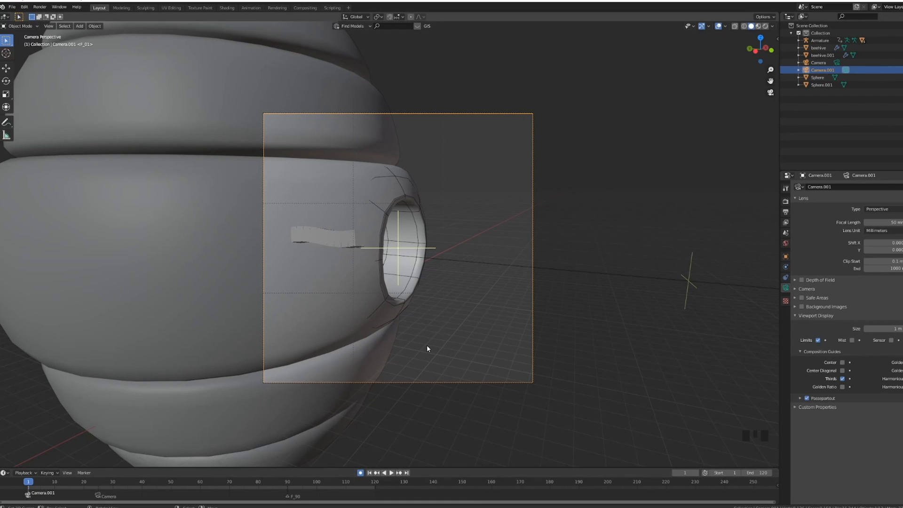
key(g)
click(368, 342)
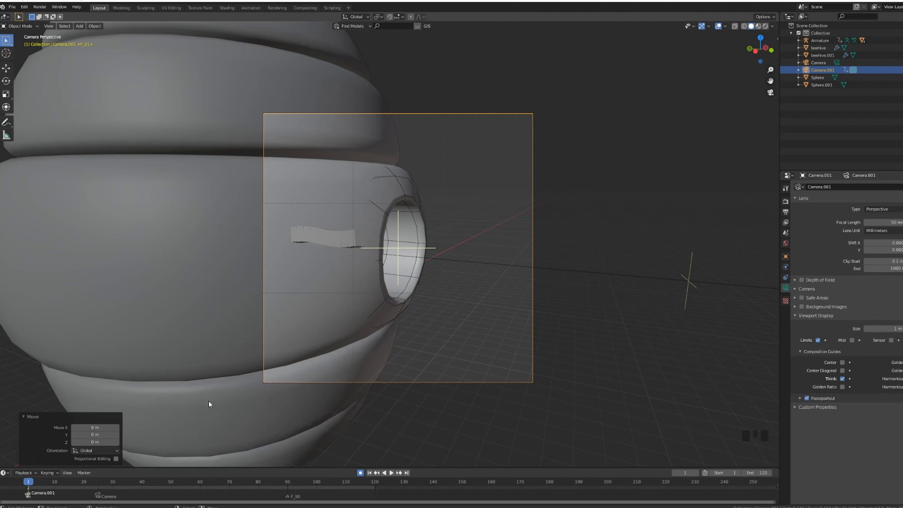
At frame 24, auto-key the second camera moved about -0.48 m in Y and rotated about 2.2° around global Z
drag(93, 490, 95, 492)
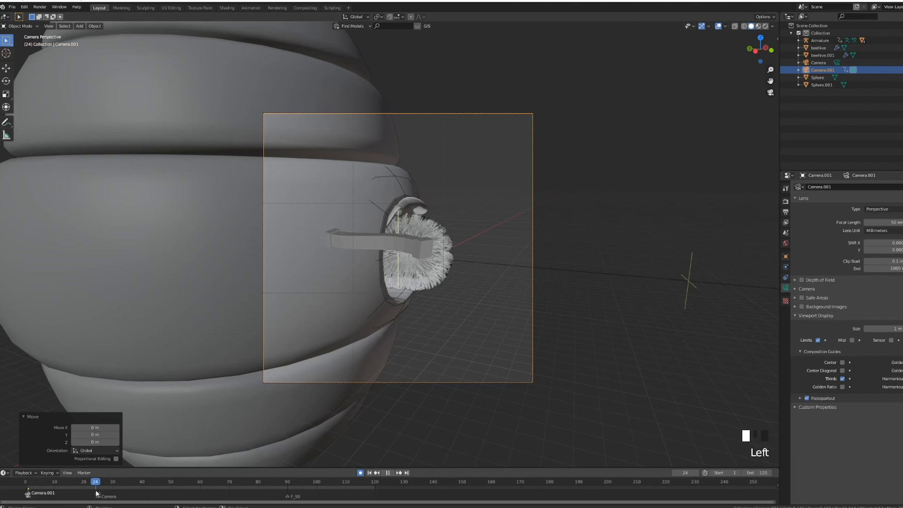
key(Escape)
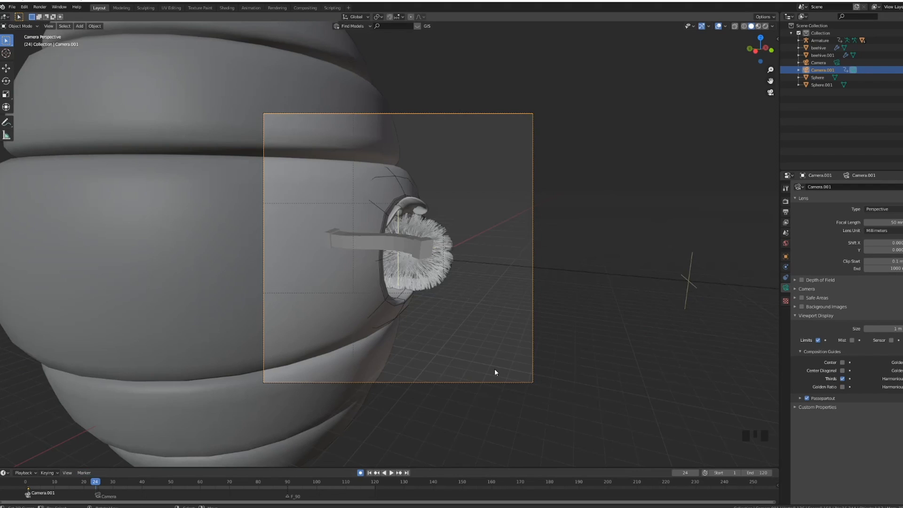
key(g)
key(y)
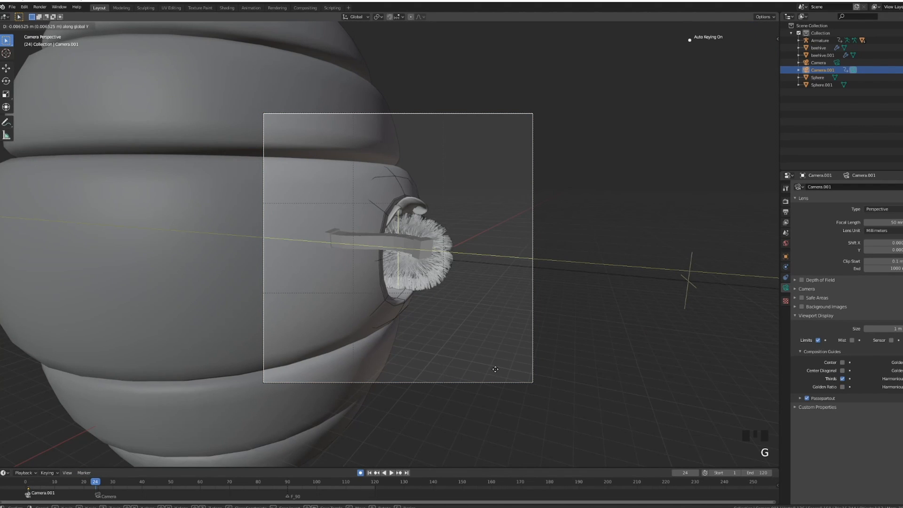
click(522, 371)
key(r)
key(z)
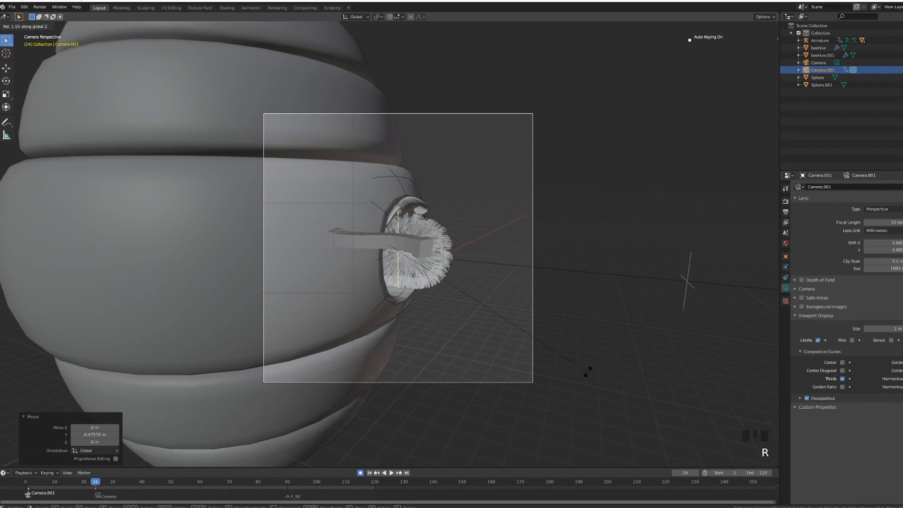
click(591, 374)
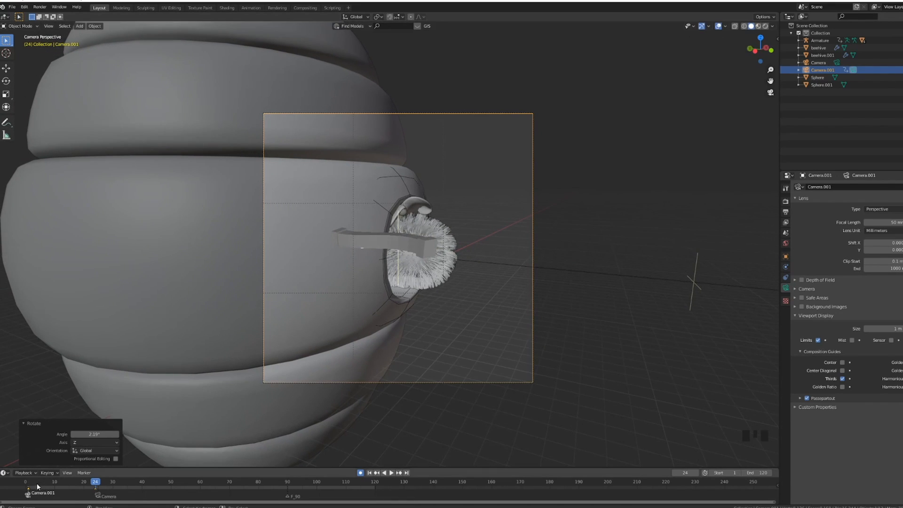
Shift the second camera's frame 24 keyframe to about frame 26, just past the camera switch marker
mouse_move(31, 482)
mouse_down()
mouse_move(94, 492)
mouse_move(28, 489)
mouse_up()
click(76, 479)
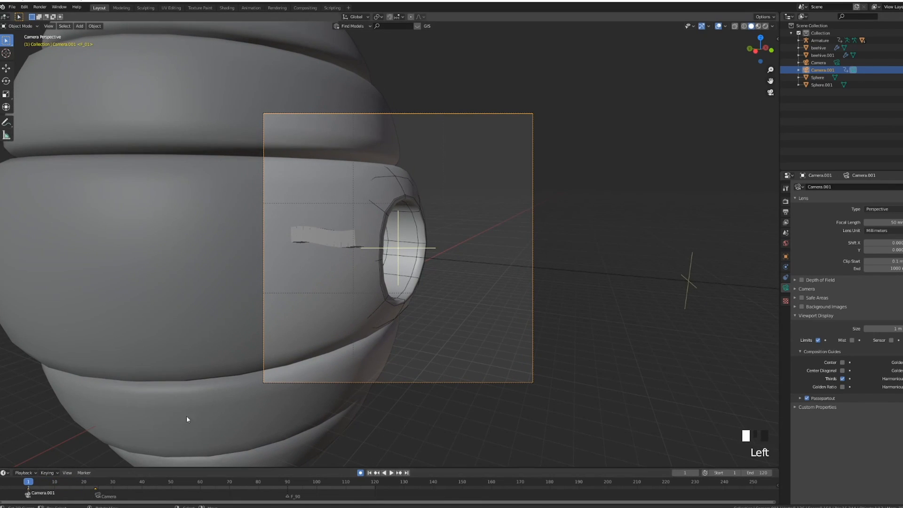
right_click(98, 492)
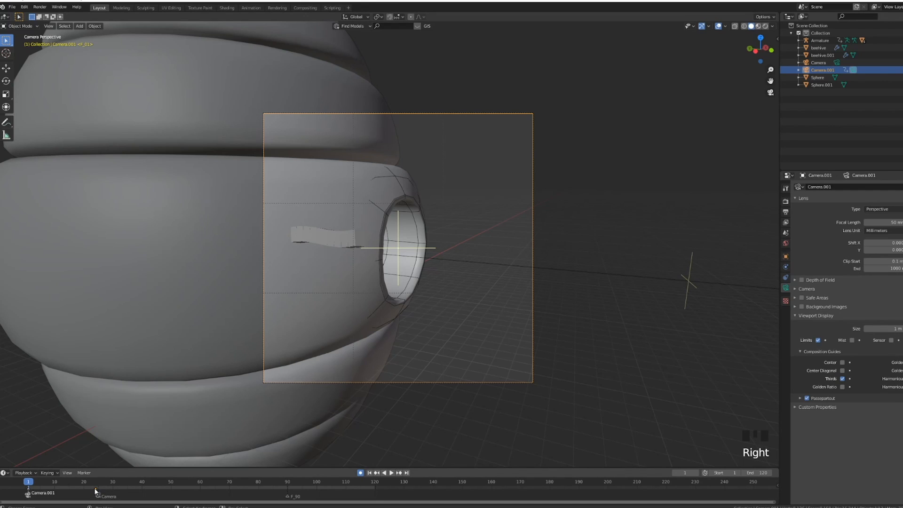
right_drag(95, 492, 100, 495)
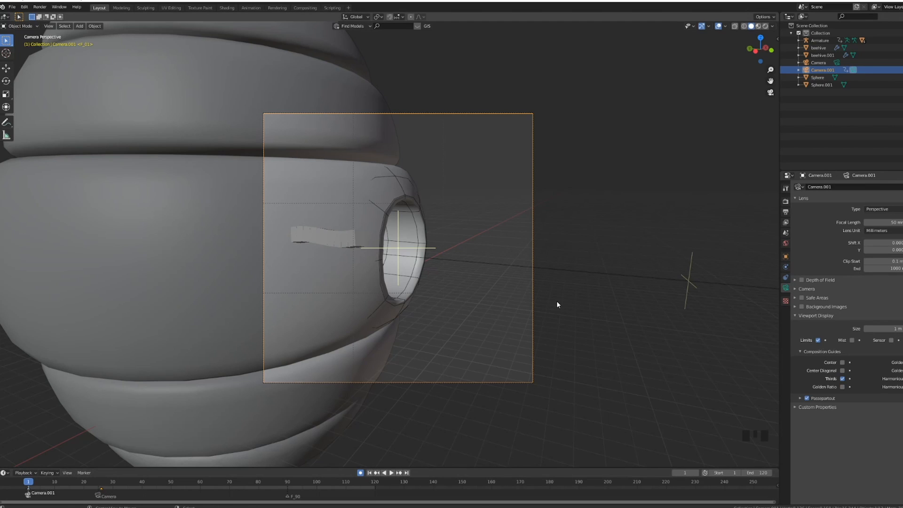
Play and scrub the animation to check the second camera's movement up to the switch
key(alt+a)
key(alt+a)
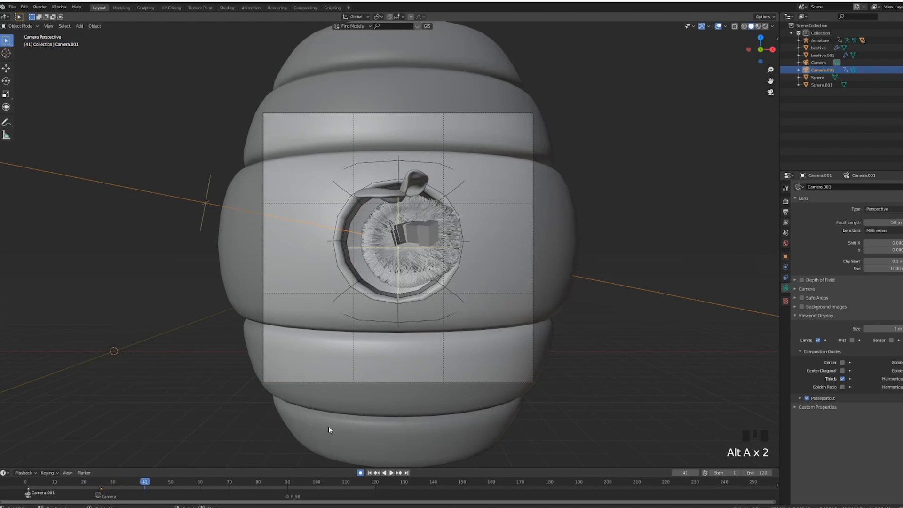
drag(75, 485, 96, 492)
key(alt+a)
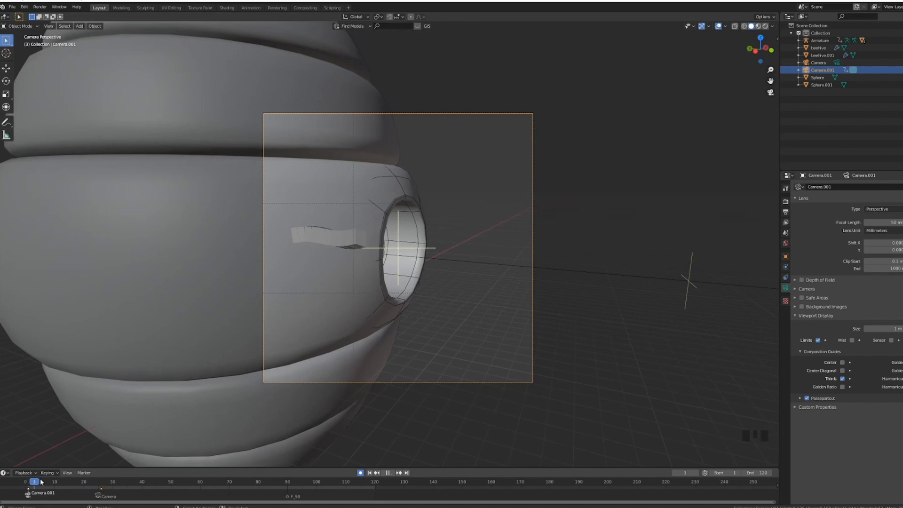
key(alt+a)
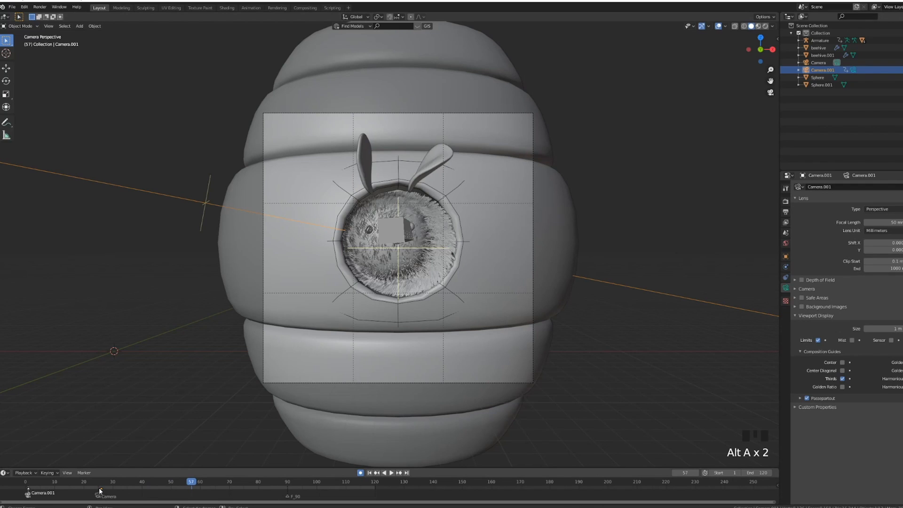
At frame 25, select the first camera and auto-key its current position with a zero move
click(100, 491)
right_click(342, 383)
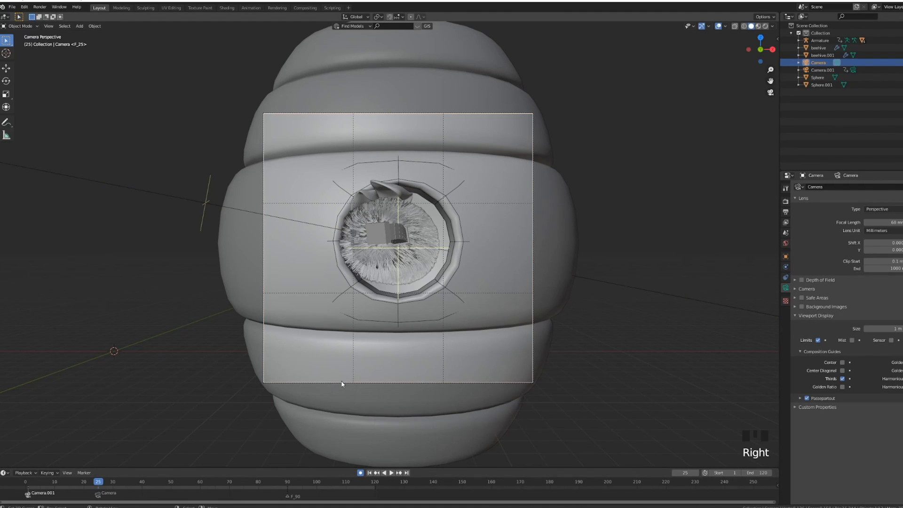
key(g)
click(130, 428)
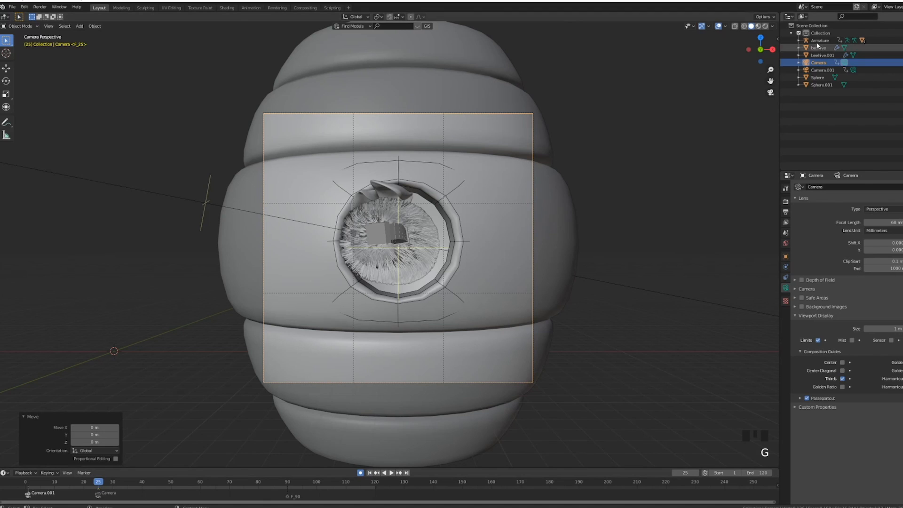
Split the 3D viewport vertically and show the first camera's curves in a Graph Editor with its F-curve modifier settings open
drag(776, 11, 431, 23)
click(440, 17)
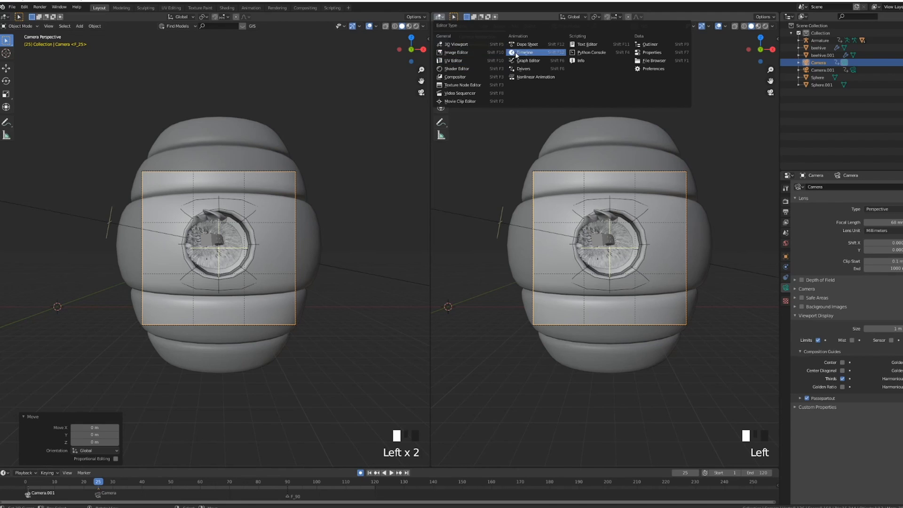
click(527, 60)
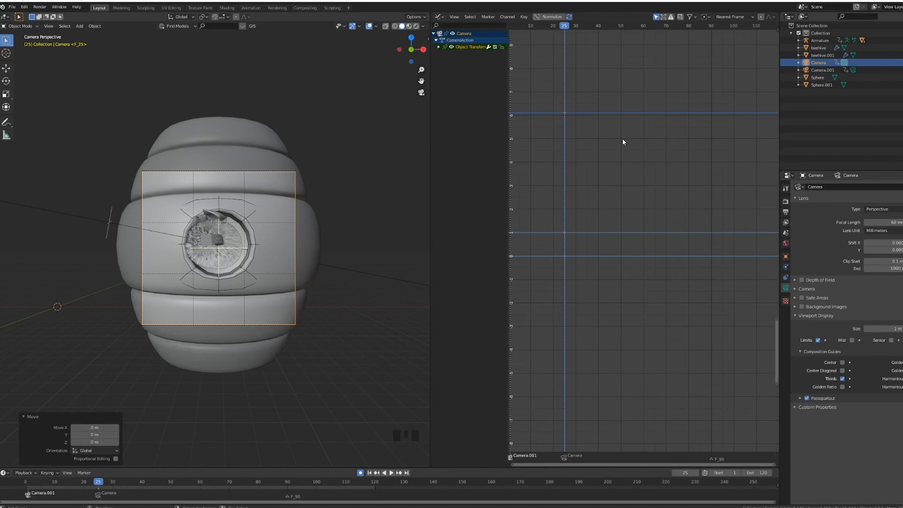
key(n)
click(774, 54)
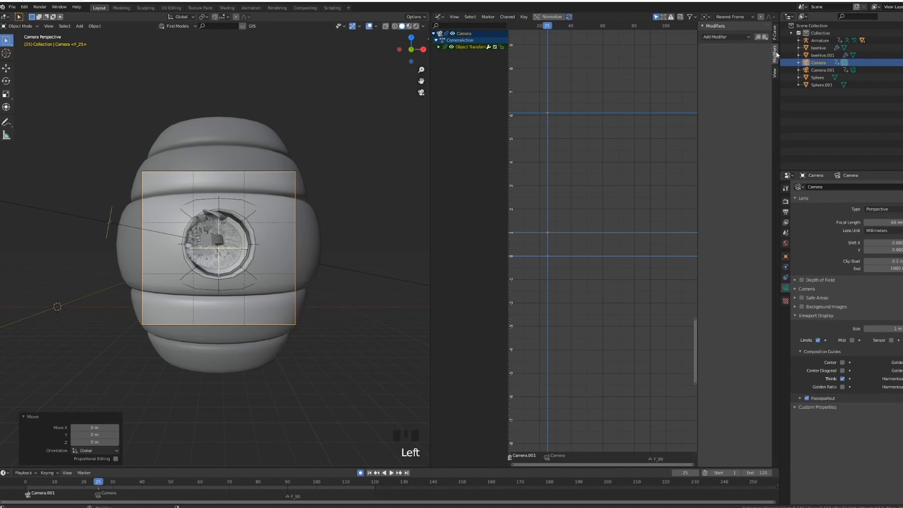
Add a Noise modifier to the first camera's Z Location curve and display the curves normalized
click(439, 47)
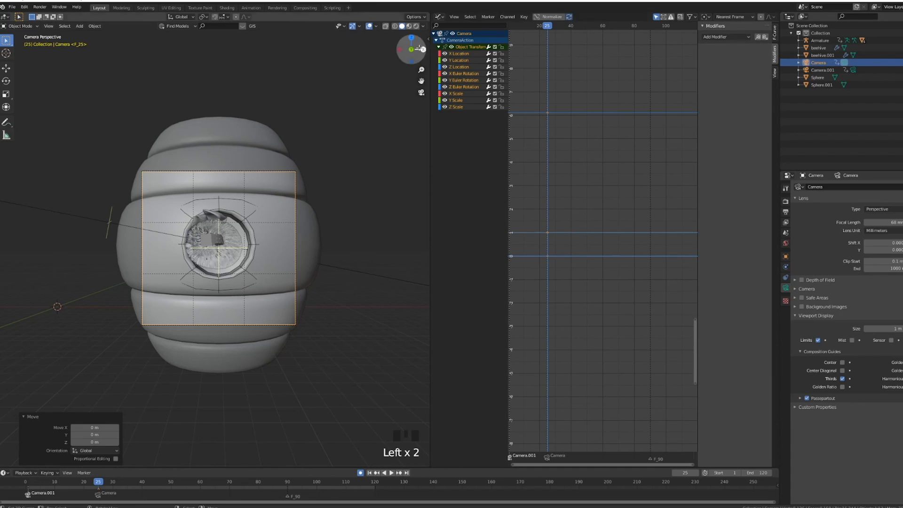
click(461, 67)
click(730, 37)
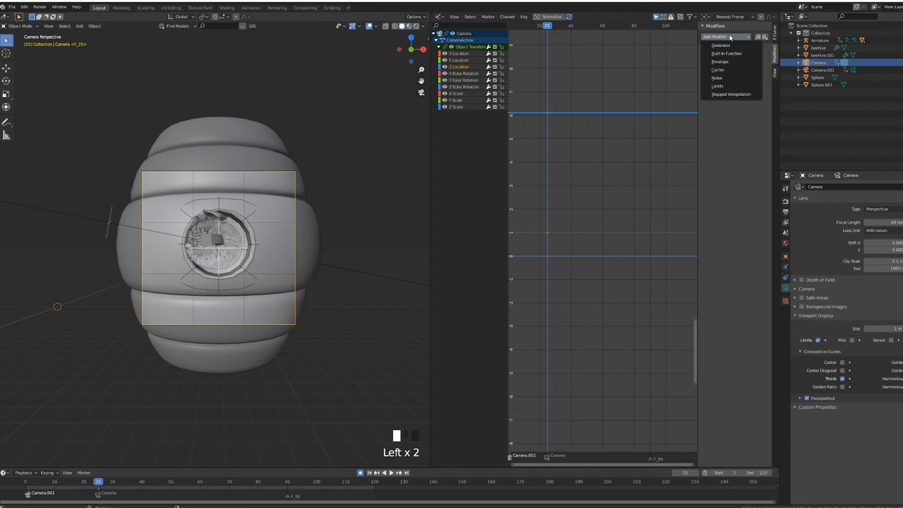
click(727, 80)
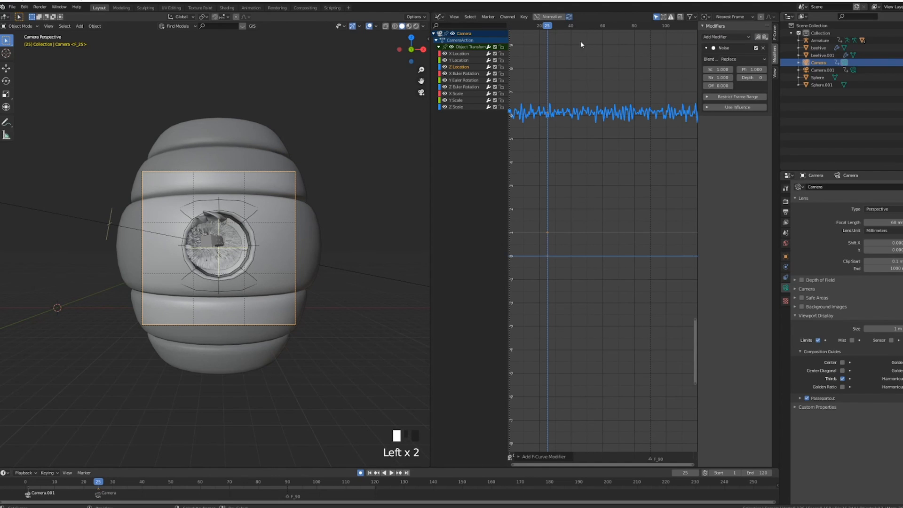
click(546, 19)
middle_drag(588, 244, 566, 210)
scroll(552, 195, up, 5)
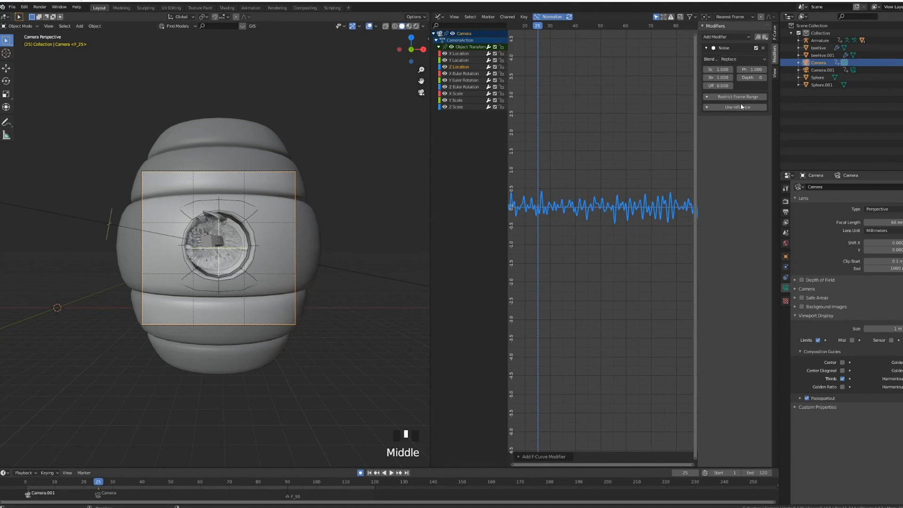
Set the Z Location noise to strength 0.260 and scale 10.300, and play the animation to preview the shake
mouse_move(721, 77)
mouse_down()
mouse_move(694, 77)
mouse_move(734, 70)
mouse_up()
click(723, 70)
drag(718, 69, 721, 69)
scroll(312, 252, up, 3)
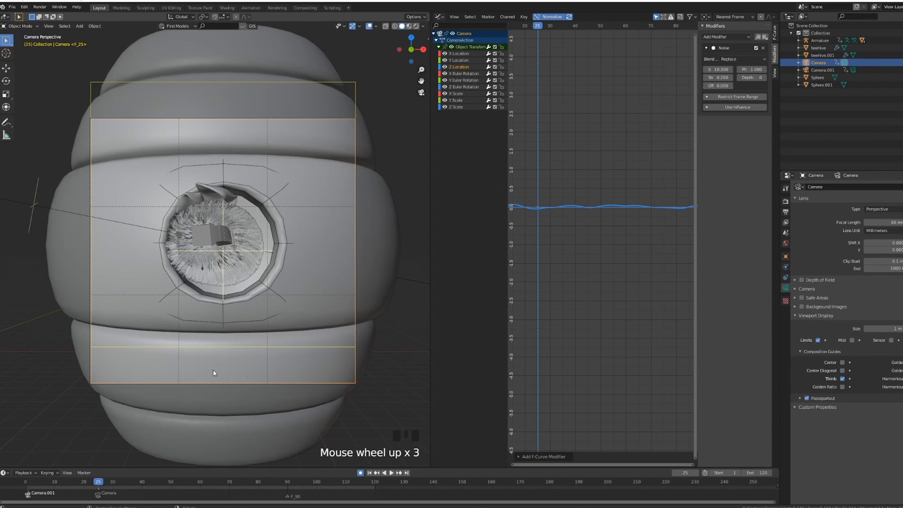
key(alt+a)
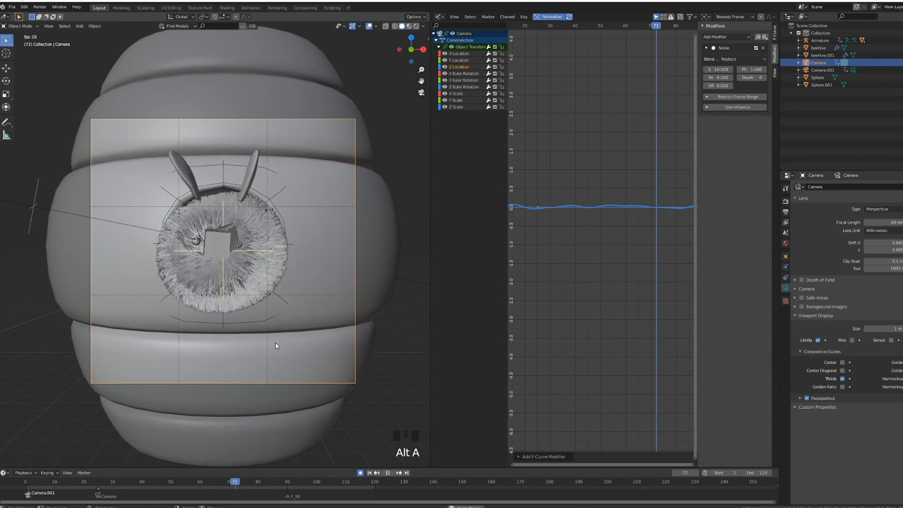
key(alt+a)
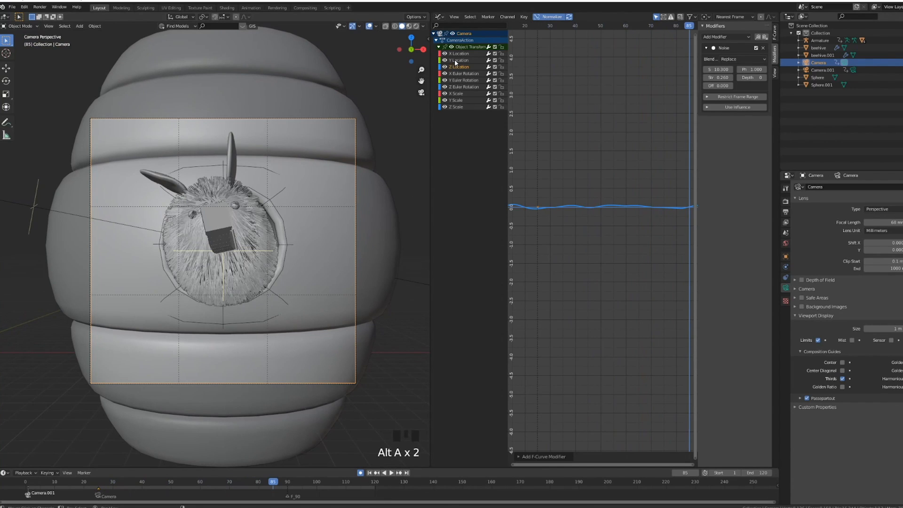
Add a Noise modifier to the first camera's Y Location curve with strength 0.100 and scale about 6.2
click(455, 60)
click(714, 37)
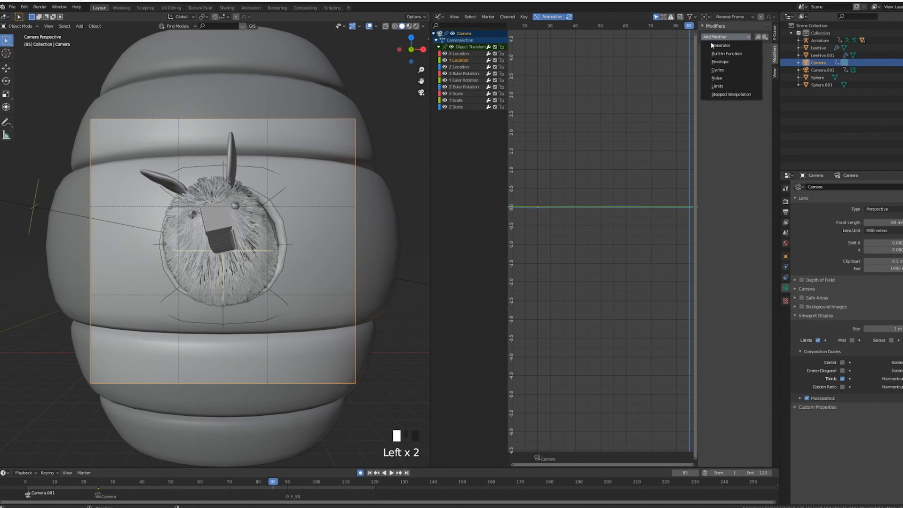
click(715, 78)
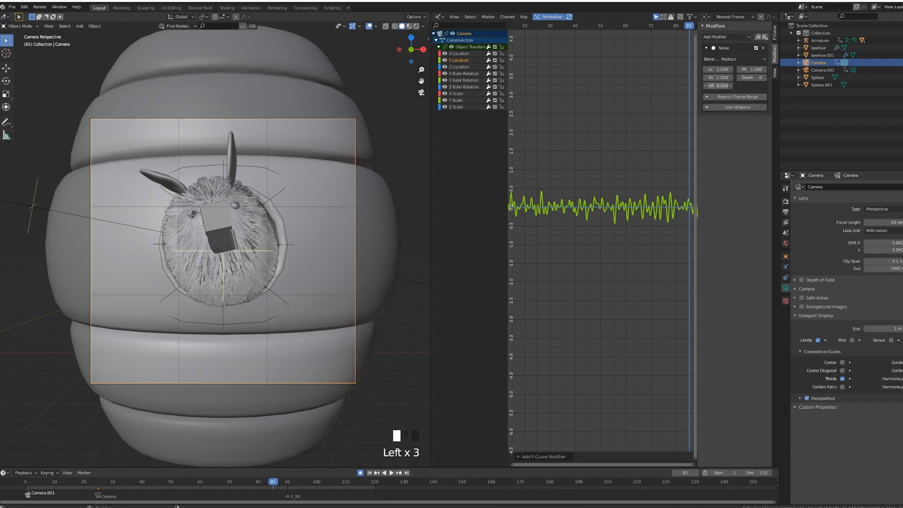
drag(718, 77, 748, 70)
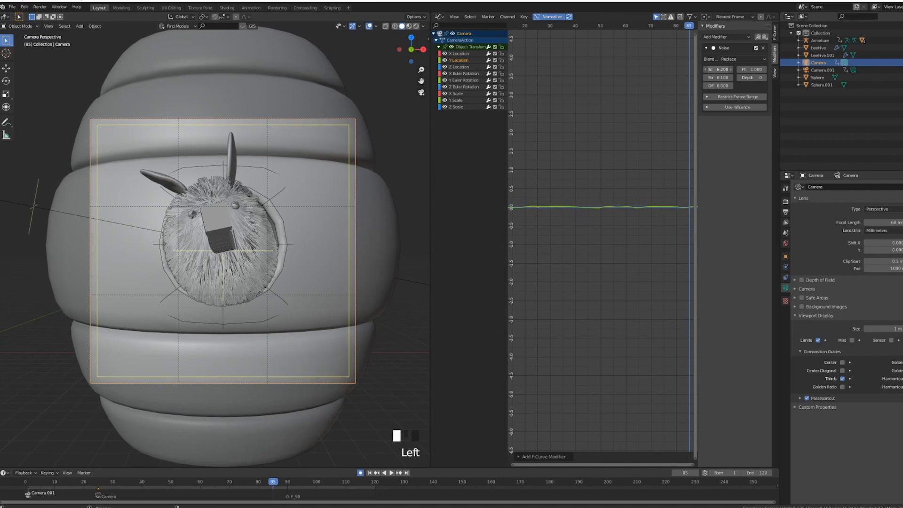
Add a Noise modifier to the X Location curve with scale 2.500 and strength 0.010, and preview the camera shake
click(458, 53)
click(724, 36)
click(720, 78)
drag(717, 69, 667, 78)
key(alt+a)
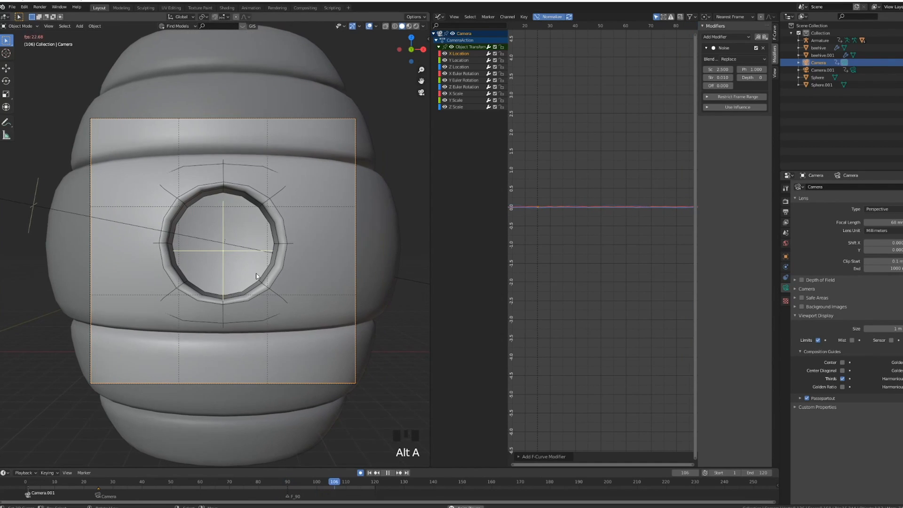
click(131, 475)
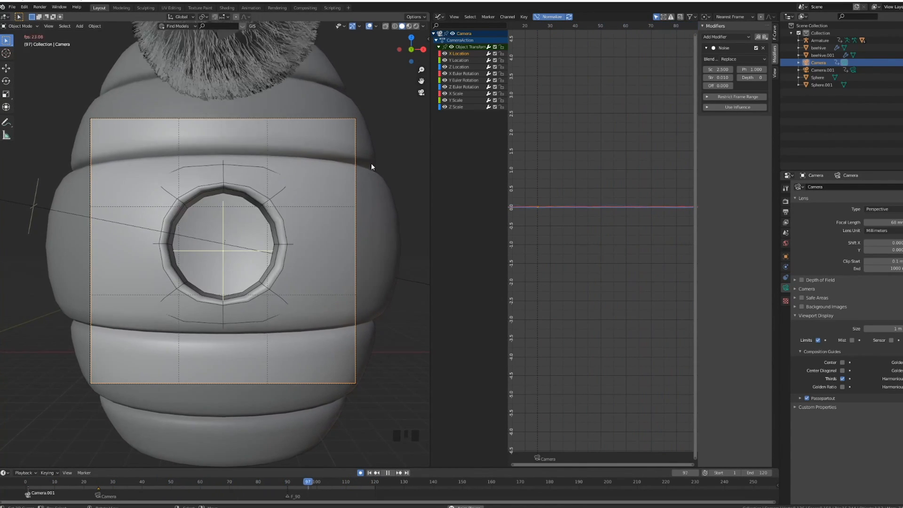
Stop playback at frame 90, leave the camera view and scrub to frame 120 to examine the bee's exit from the hive
scroll(227, 199, down, 4)
click(118, 499)
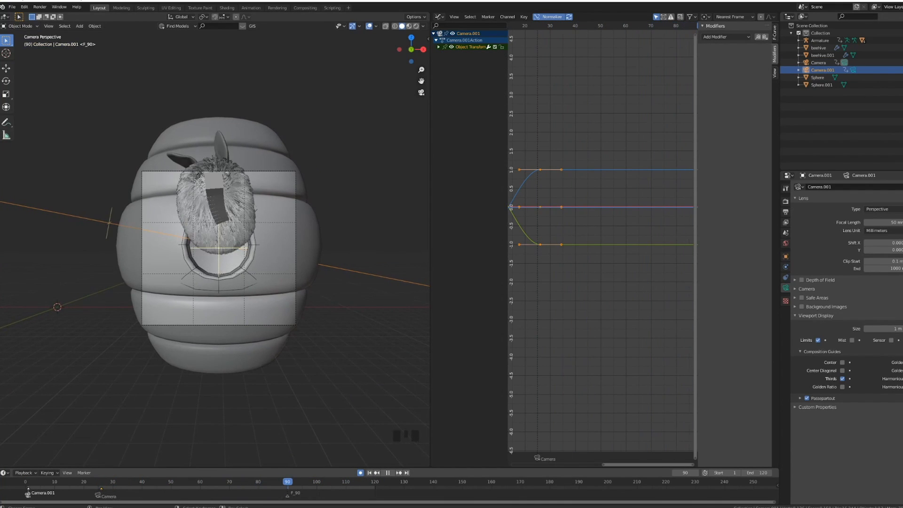
key(space)
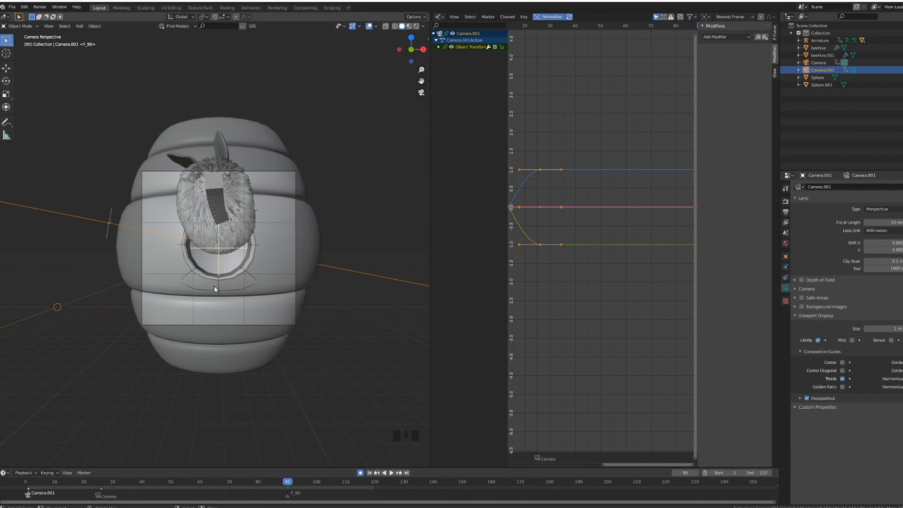
mouse_move(214, 286)
middle_down()
mouse_move(210, 296)
mouse_move(221, 293)
middle_up()
scroll(223, 287, down, 2)
scroll(221, 292, up, 2)
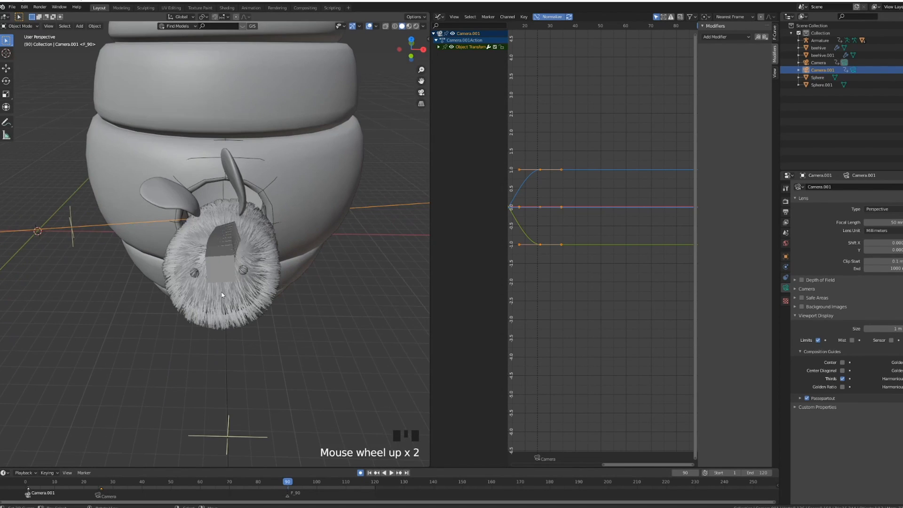
drag(288, 481, 348, 484)
middle_drag(284, 351, 326, 449)
scroll(264, 330, up, 3)
drag(350, 484, 376, 494)
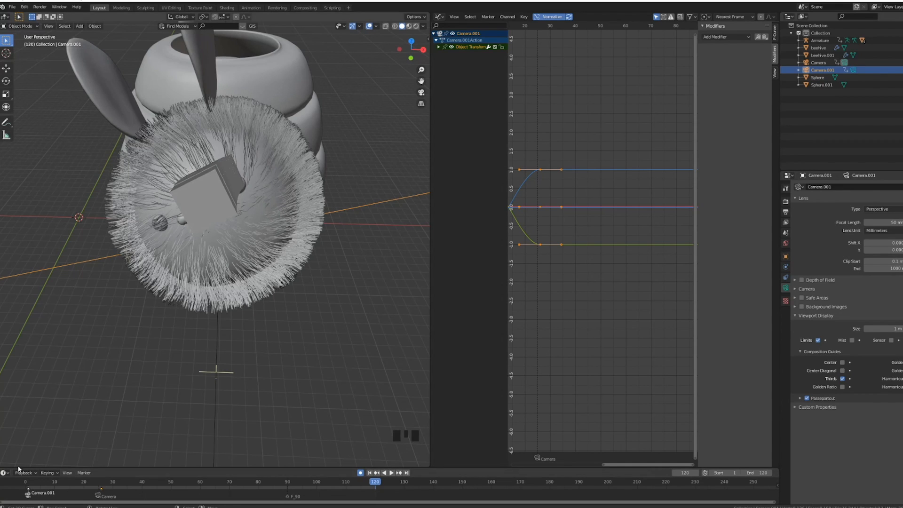
Return to frame 0 and add a third camera to the scene
click(29, 491)
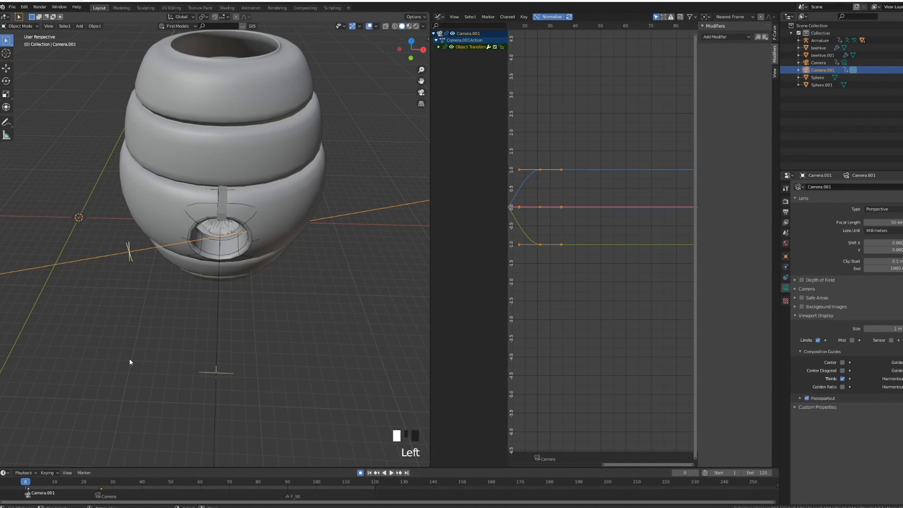
scroll(209, 298, down, 3)
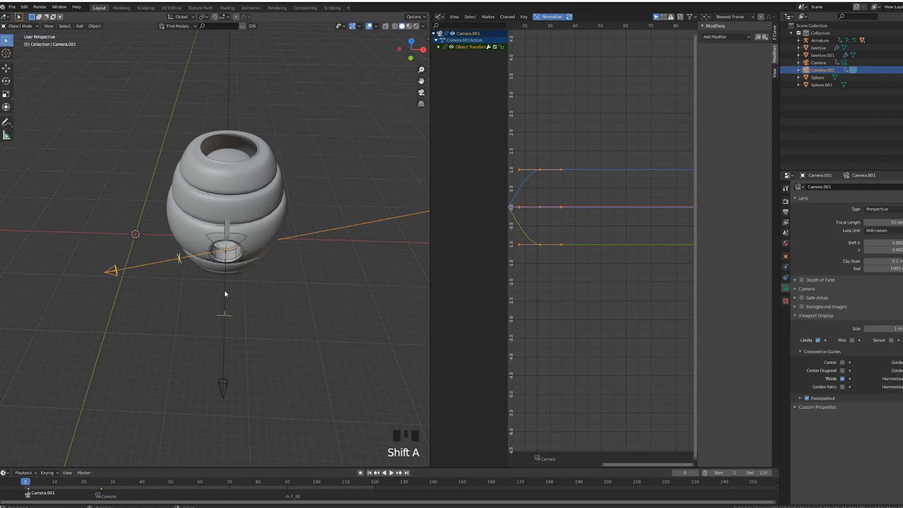
key(shift+a)
click(225, 290)
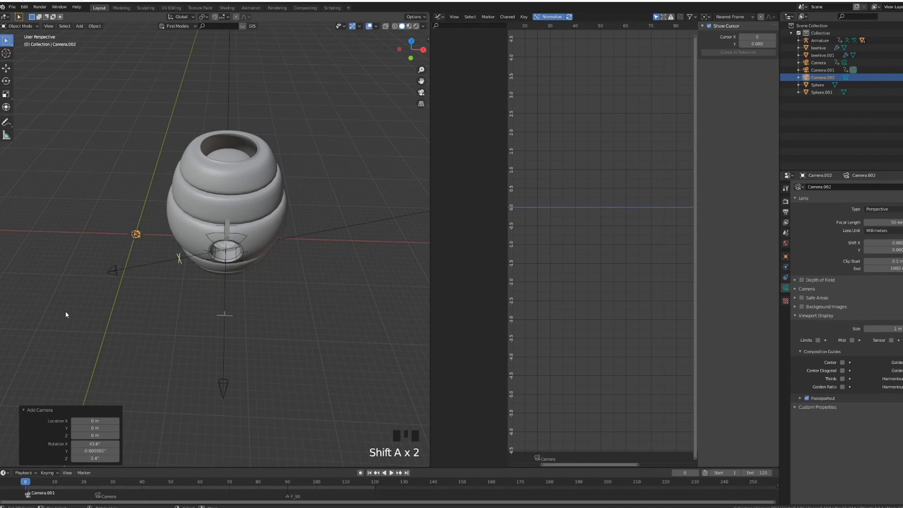
Bind the new camera to the frame 90 marker and align it to the current view of the hive
right_click(289, 498)
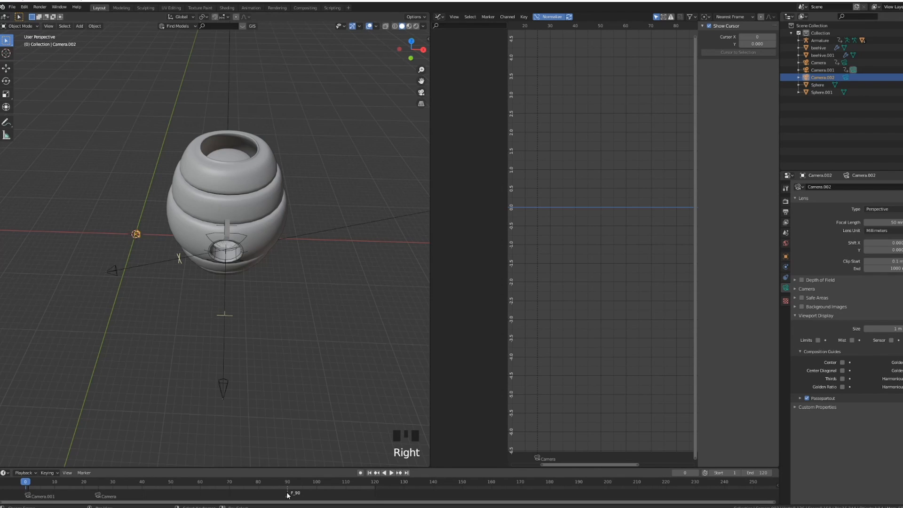
key(ctrl+b)
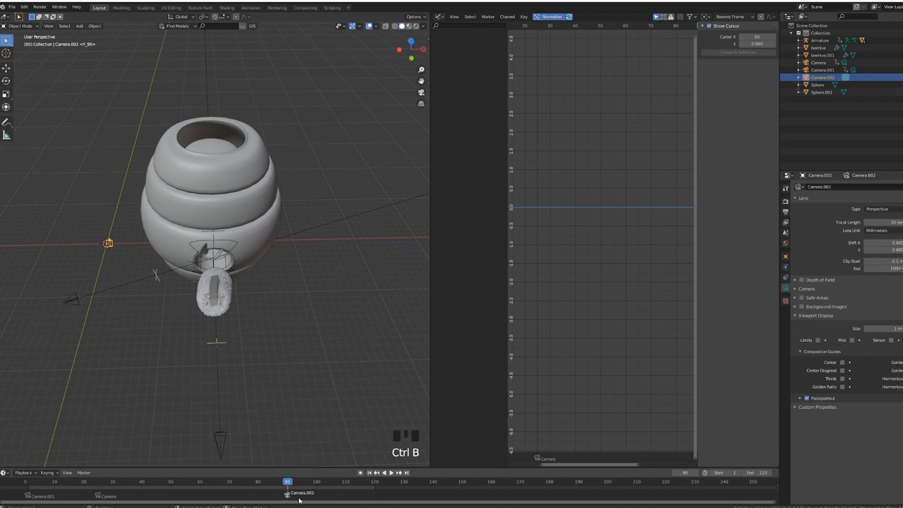
middle_drag(104, 247, 98, 247)
key(KP_0)
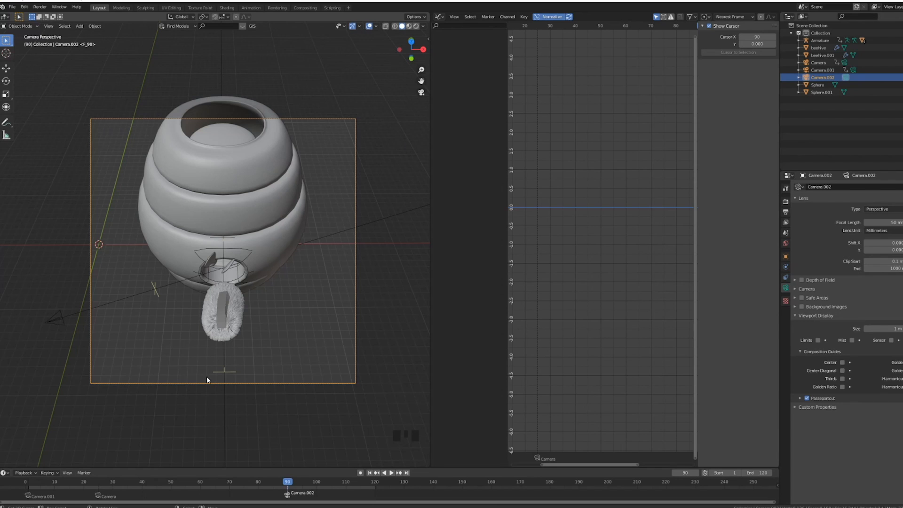
At frame 120, reposition the third camera with repeated moves along global Z and Y, bringing it lower and close to the bee
drag(168, 499, 376, 495)
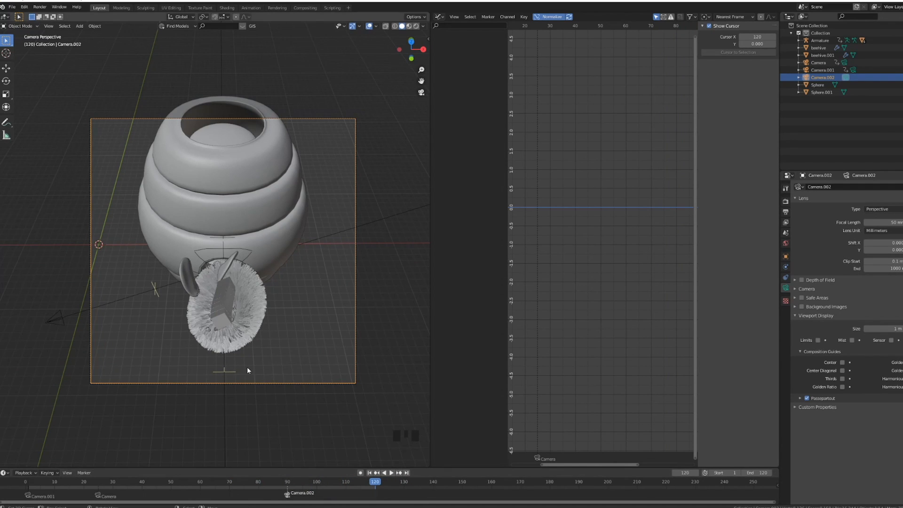
key(g)
click(258, 123)
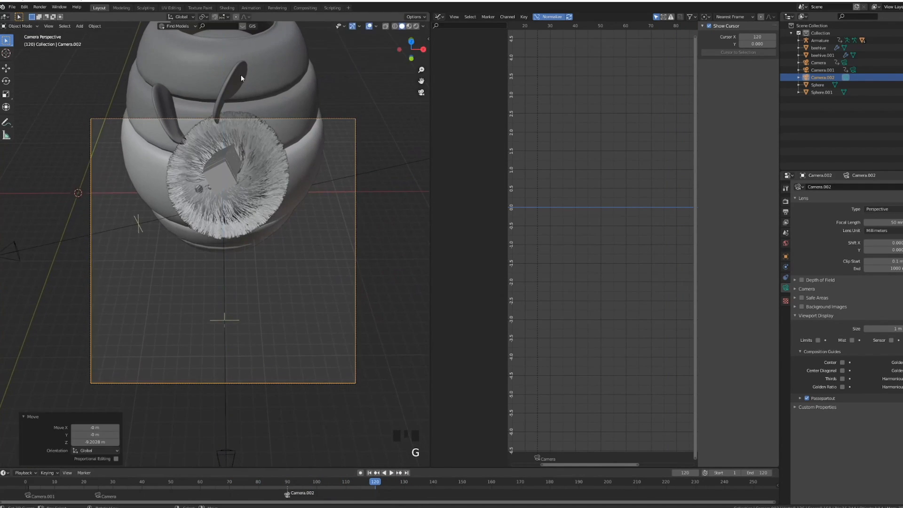
key(g)
click(284, 391)
key(g)
click(299, 80)
key(g)
click(285, 380)
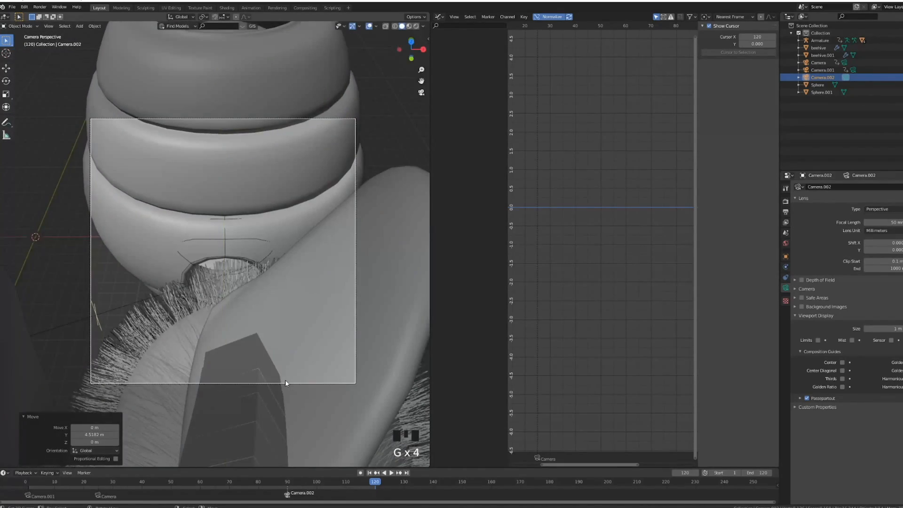
key(g)
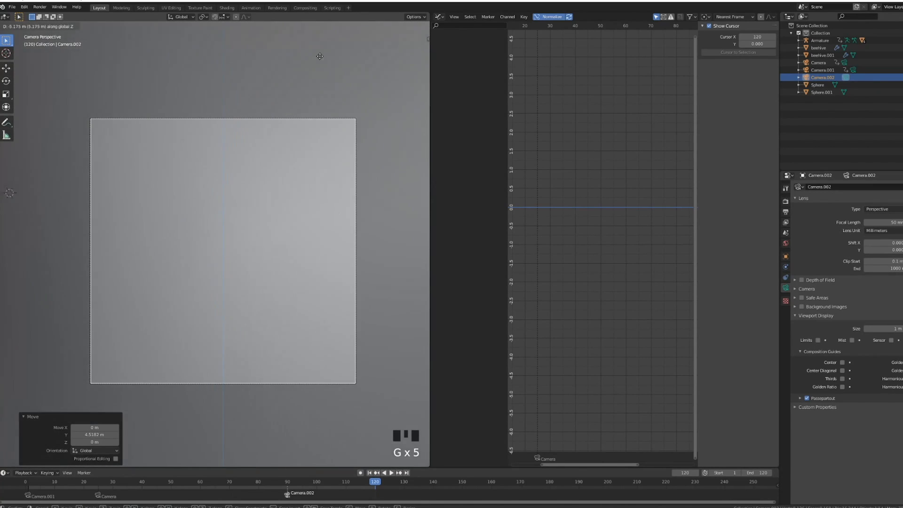
click(320, 55)
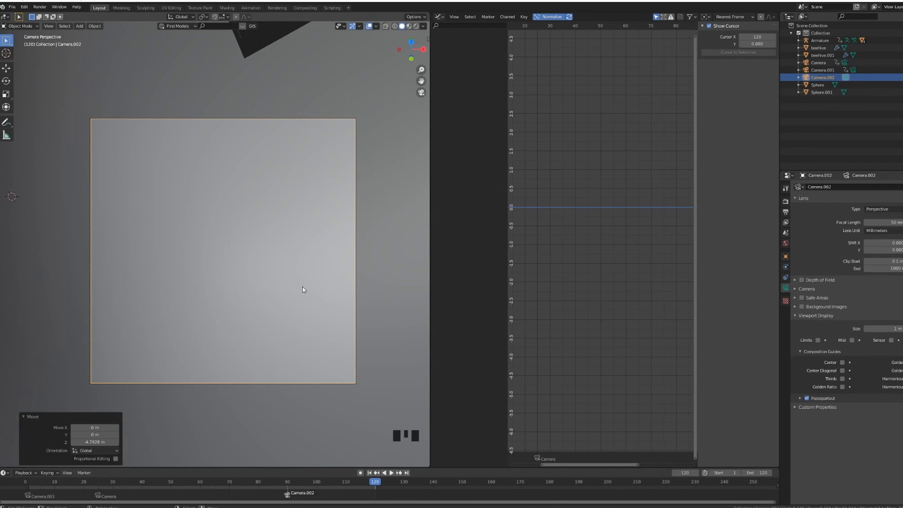
At frame 90, move the third camera back along Y so the bee's head and the hive opening fit its frame
click(287, 489)
mouse_move(289, 489)
mouse_down()
mouse_move(352, 491)
mouse_move(287, 492)
mouse_up()
key(g)
key(y)
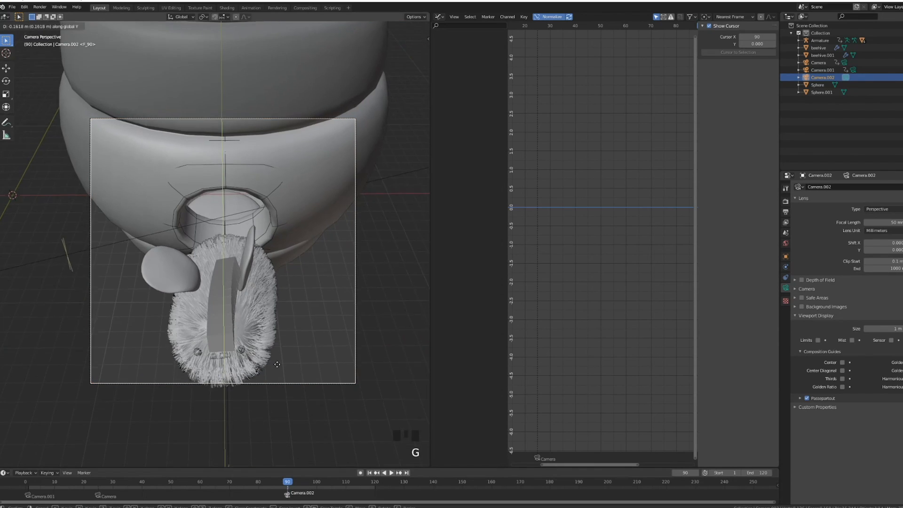
click(302, 111)
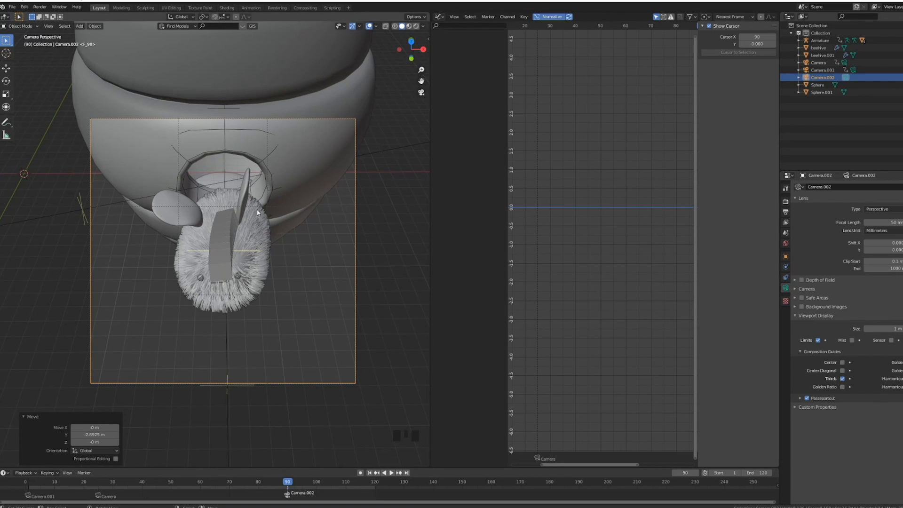
Turn on auto keying and record the third camera's current position as a keyframe at frame 90
click(359, 473)
key(g)
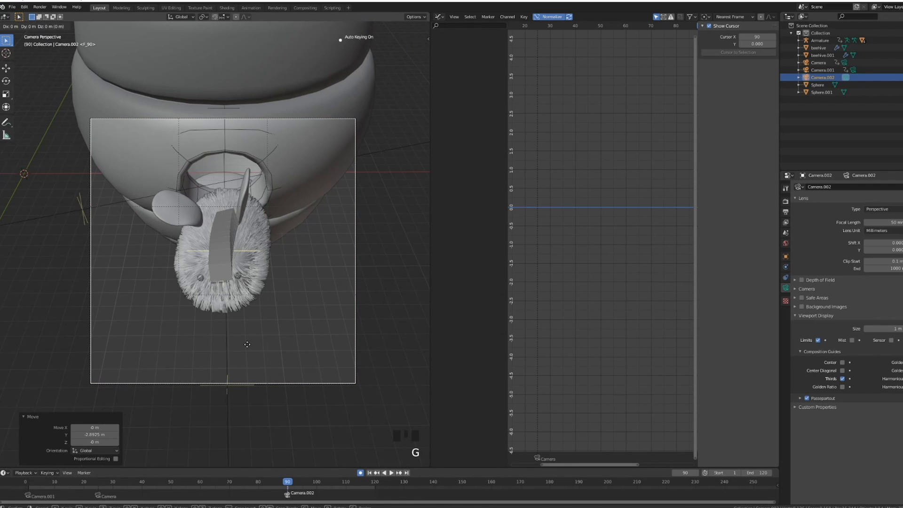
click(247, 344)
At frame 120, move the third camera along Y toward the emerging bee to record its ending keyframe
drag(287, 491, 375, 489)
key(g)
key(y)
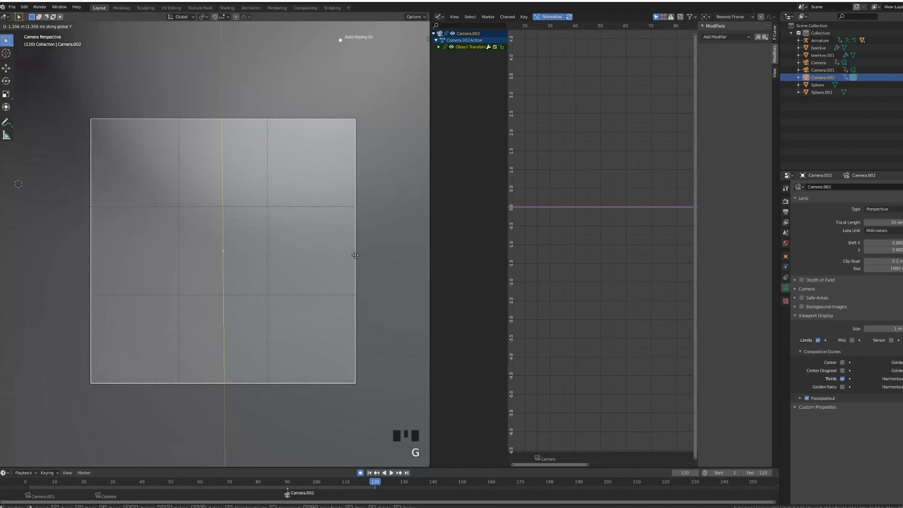
click(352, 264)
Preview the animation through the marker-switched cameras, stop playback at frame 60 and save the file
drag(282, 482, 261, 405)
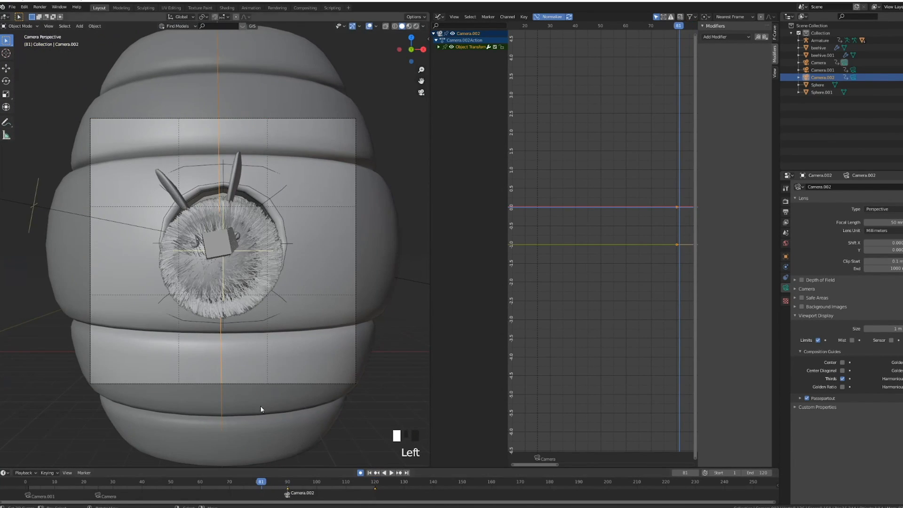
key(alt+a)
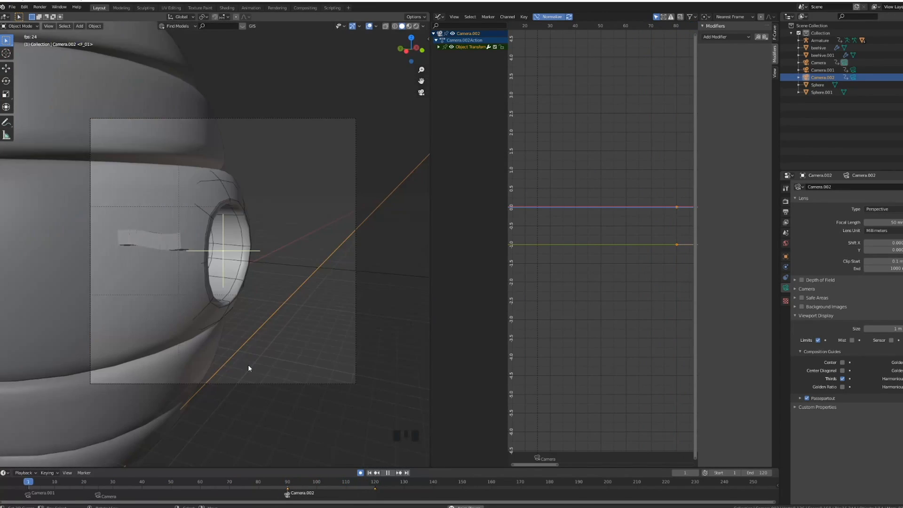
key(space)
key(ctrl+s)
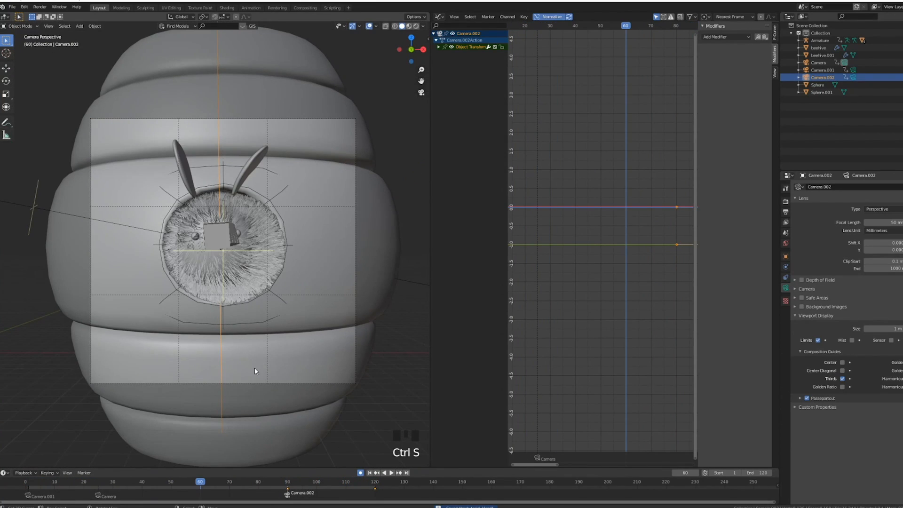
Leave the camera view and examine the bee's head at the hive opening from the side at frame 60
middle_drag(266, 329, 289, 345)
scroll(325, 340, down, 3)
scroll(245, 278, up, 1)
middle_drag(253, 281, 190, 240)
scroll(191, 240, up, 3)
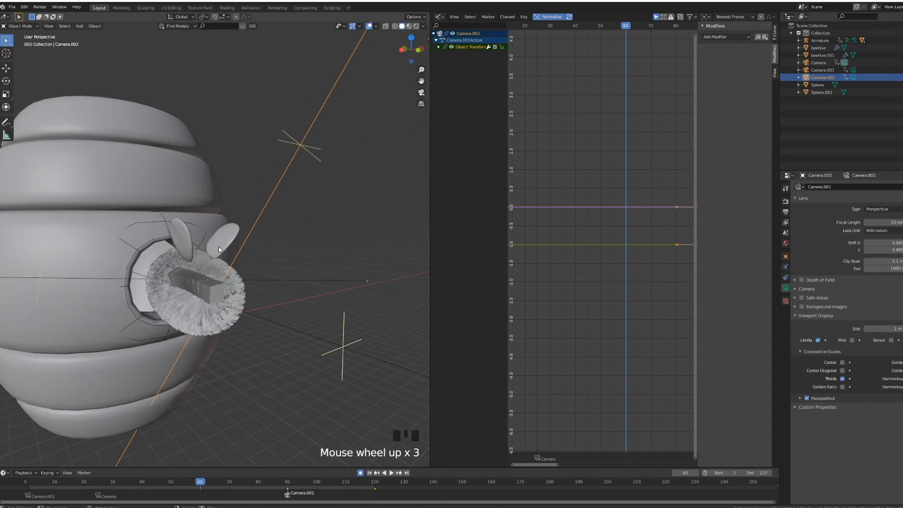